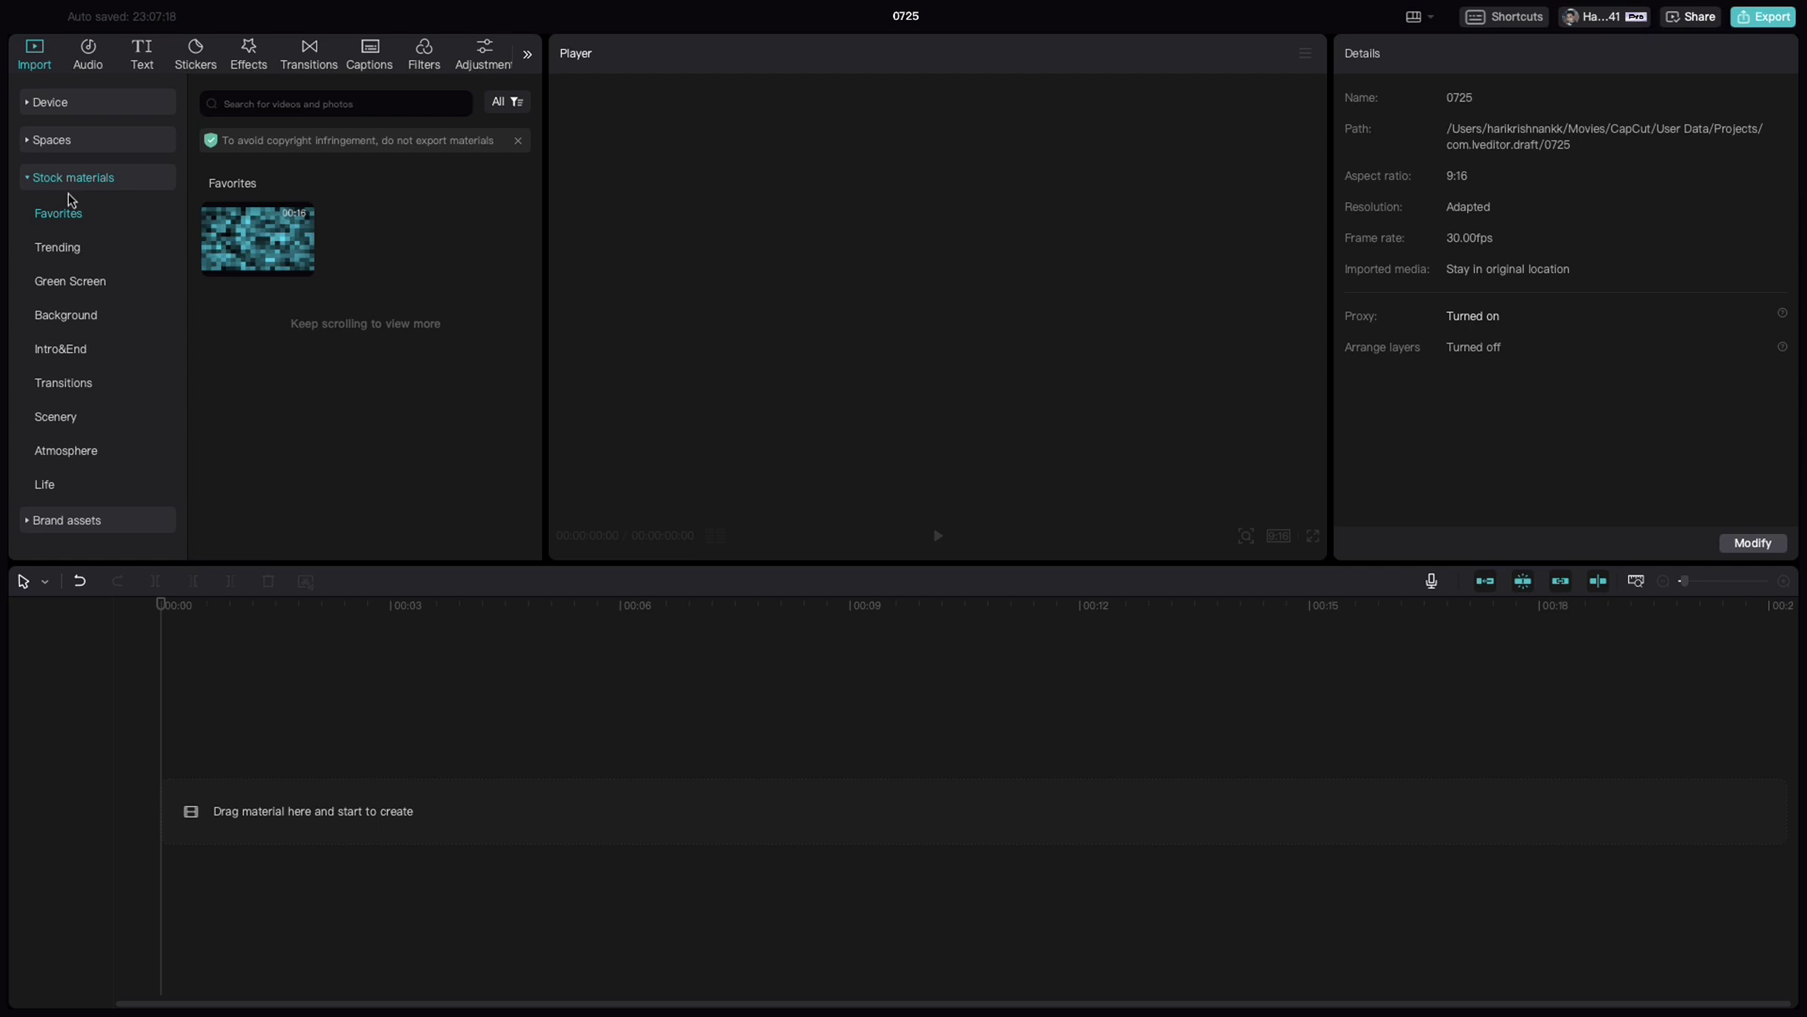
# Add the first 'green screen' stock clip to the timeline, rotated -90° and scaled to fill 9:16.
pyautogui.click(85, 179)
pyautogui.click(287, 106)
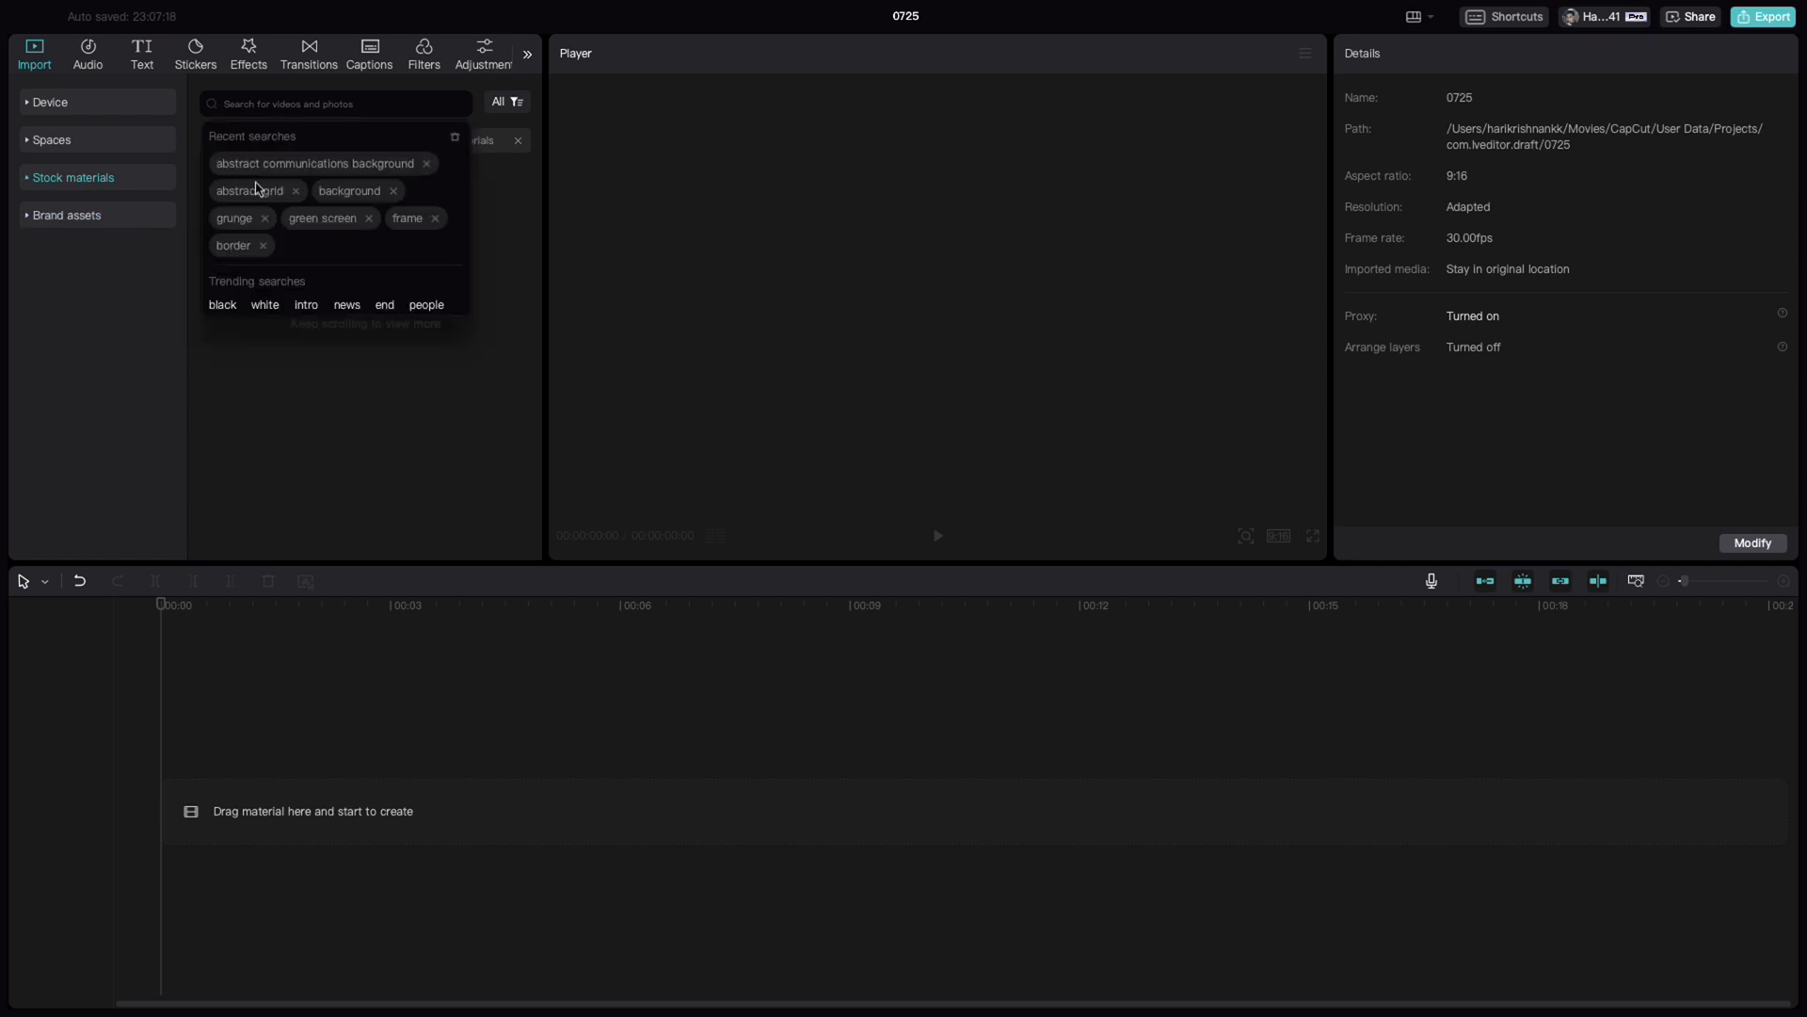
pyautogui.click(322, 222)
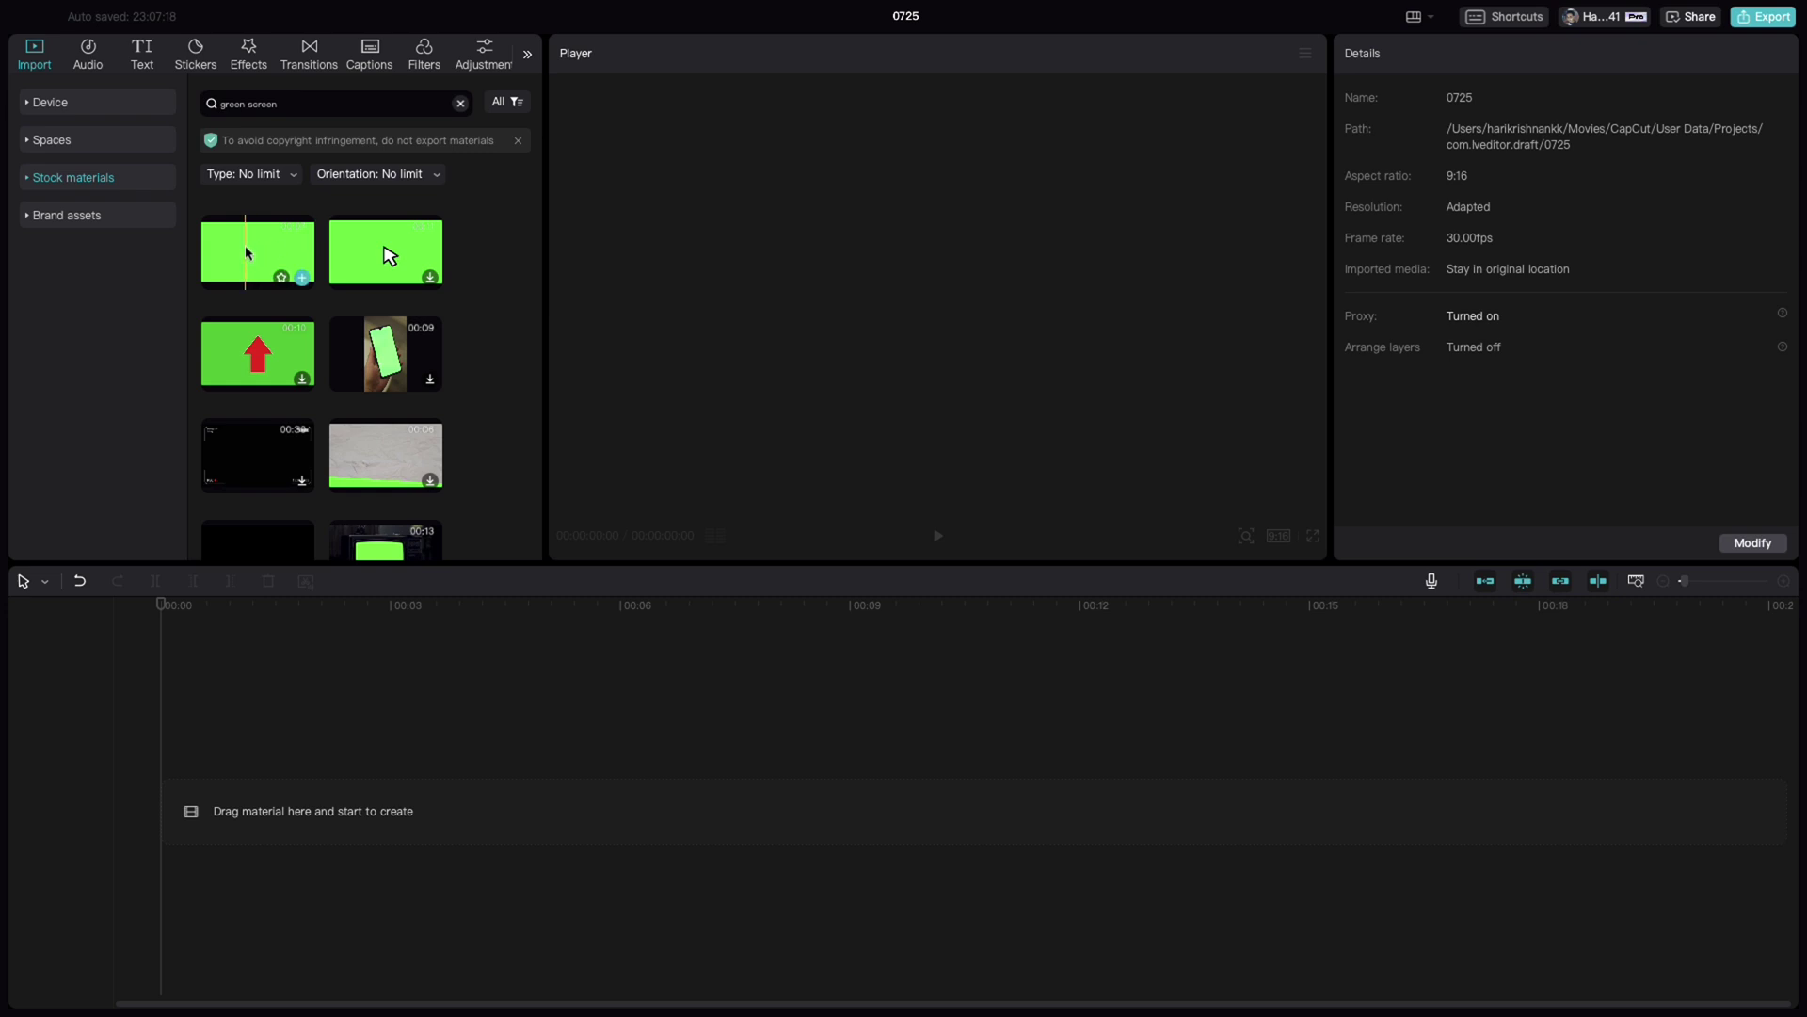
pyautogui.moveTo(240, 246); pyautogui.dragTo(188, 809)
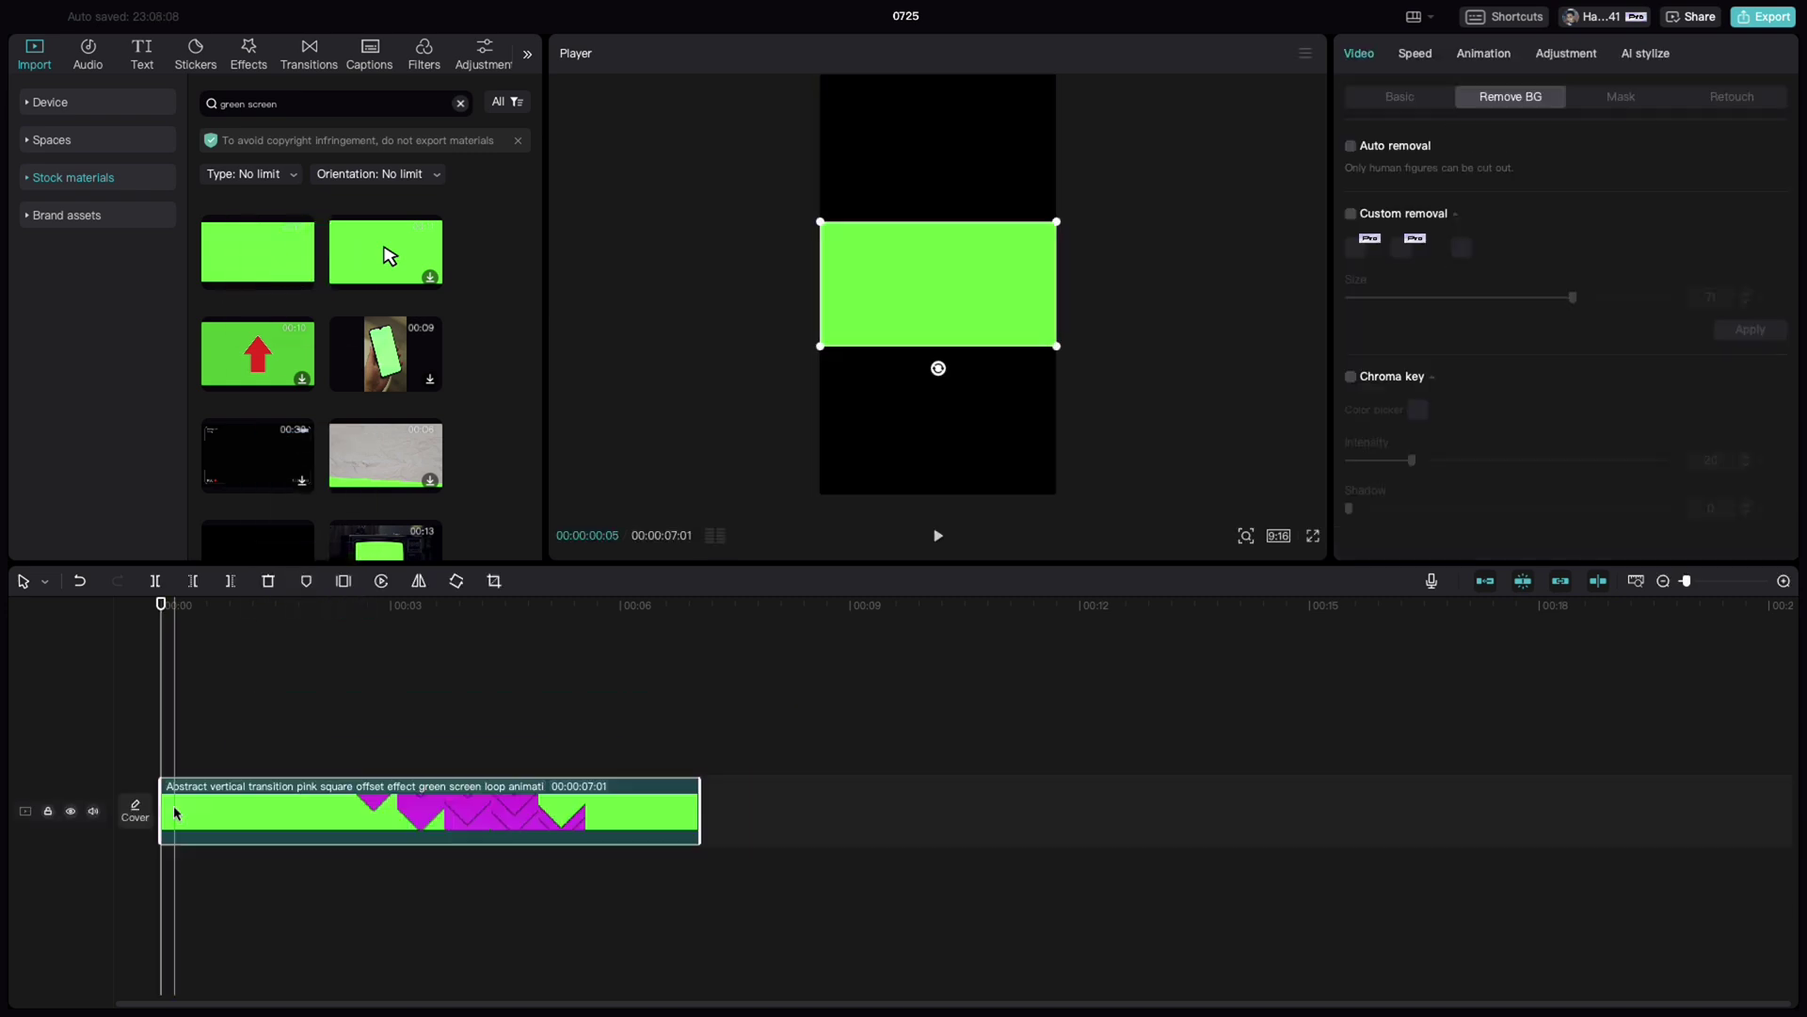
pyautogui.moveTo(941, 374); pyautogui.dragTo(1054, 293)
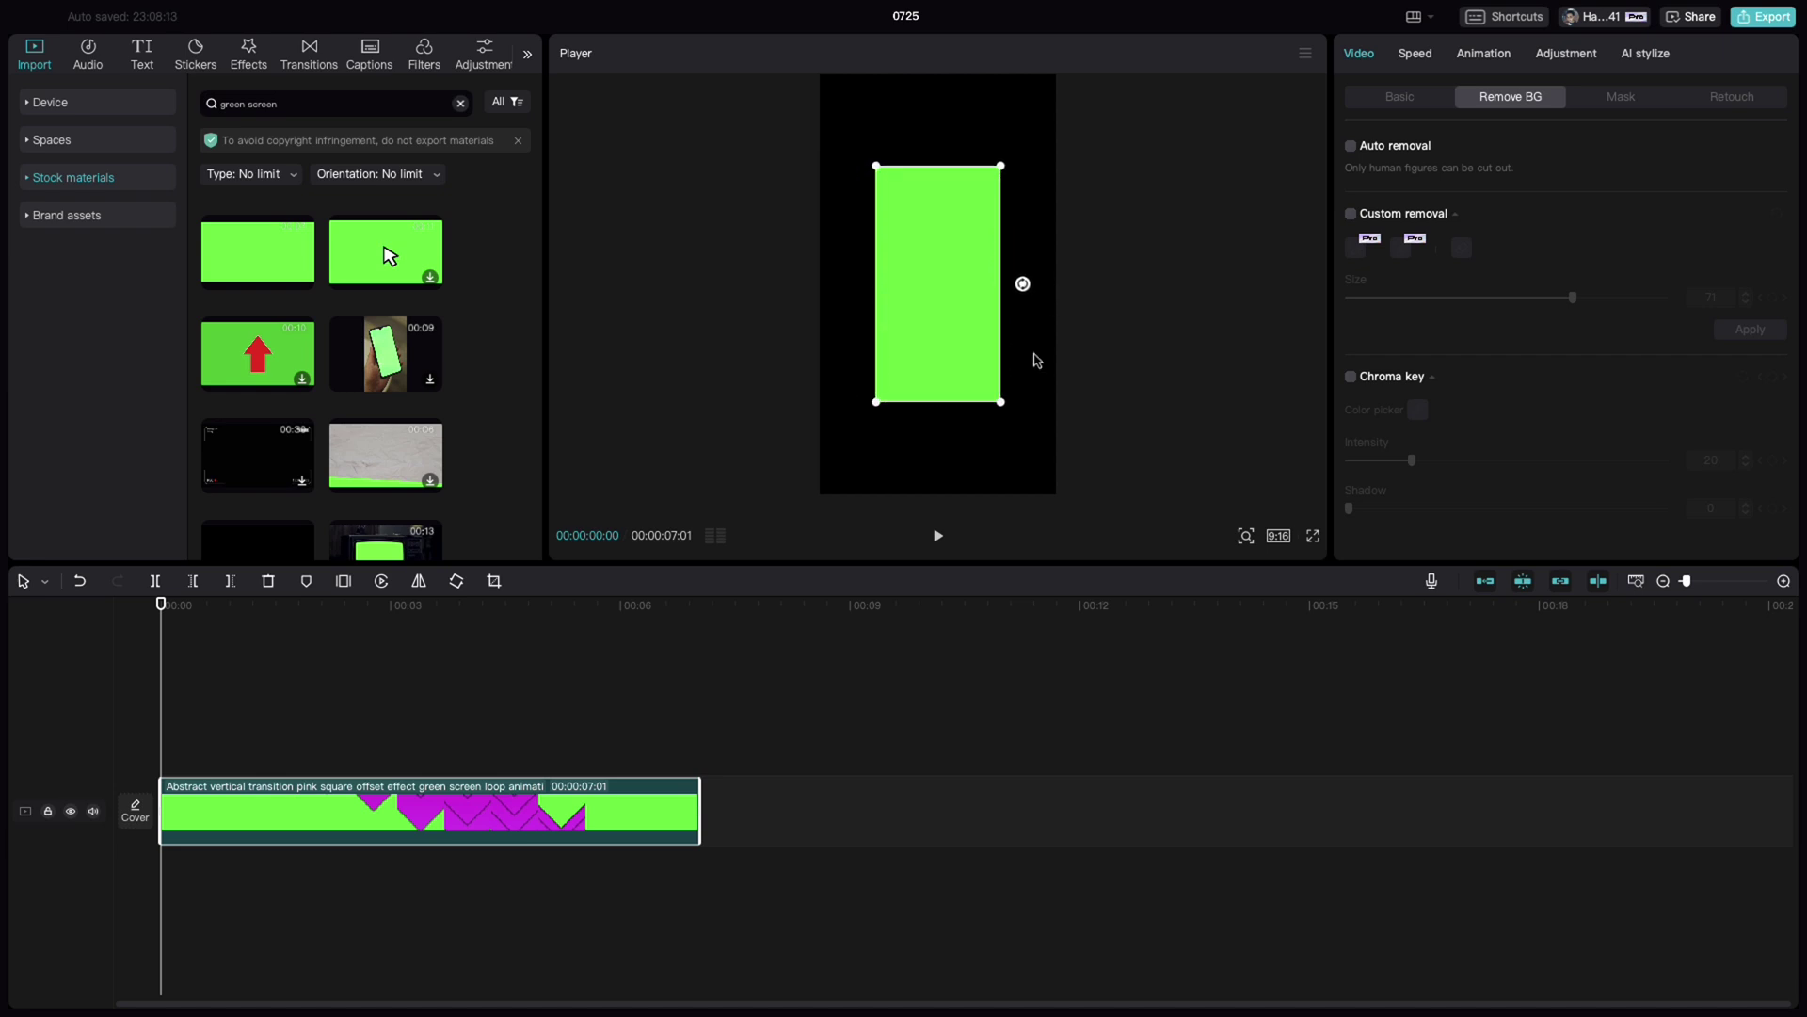
pyautogui.moveTo(1006, 403); pyautogui.dragTo(1082, 563)
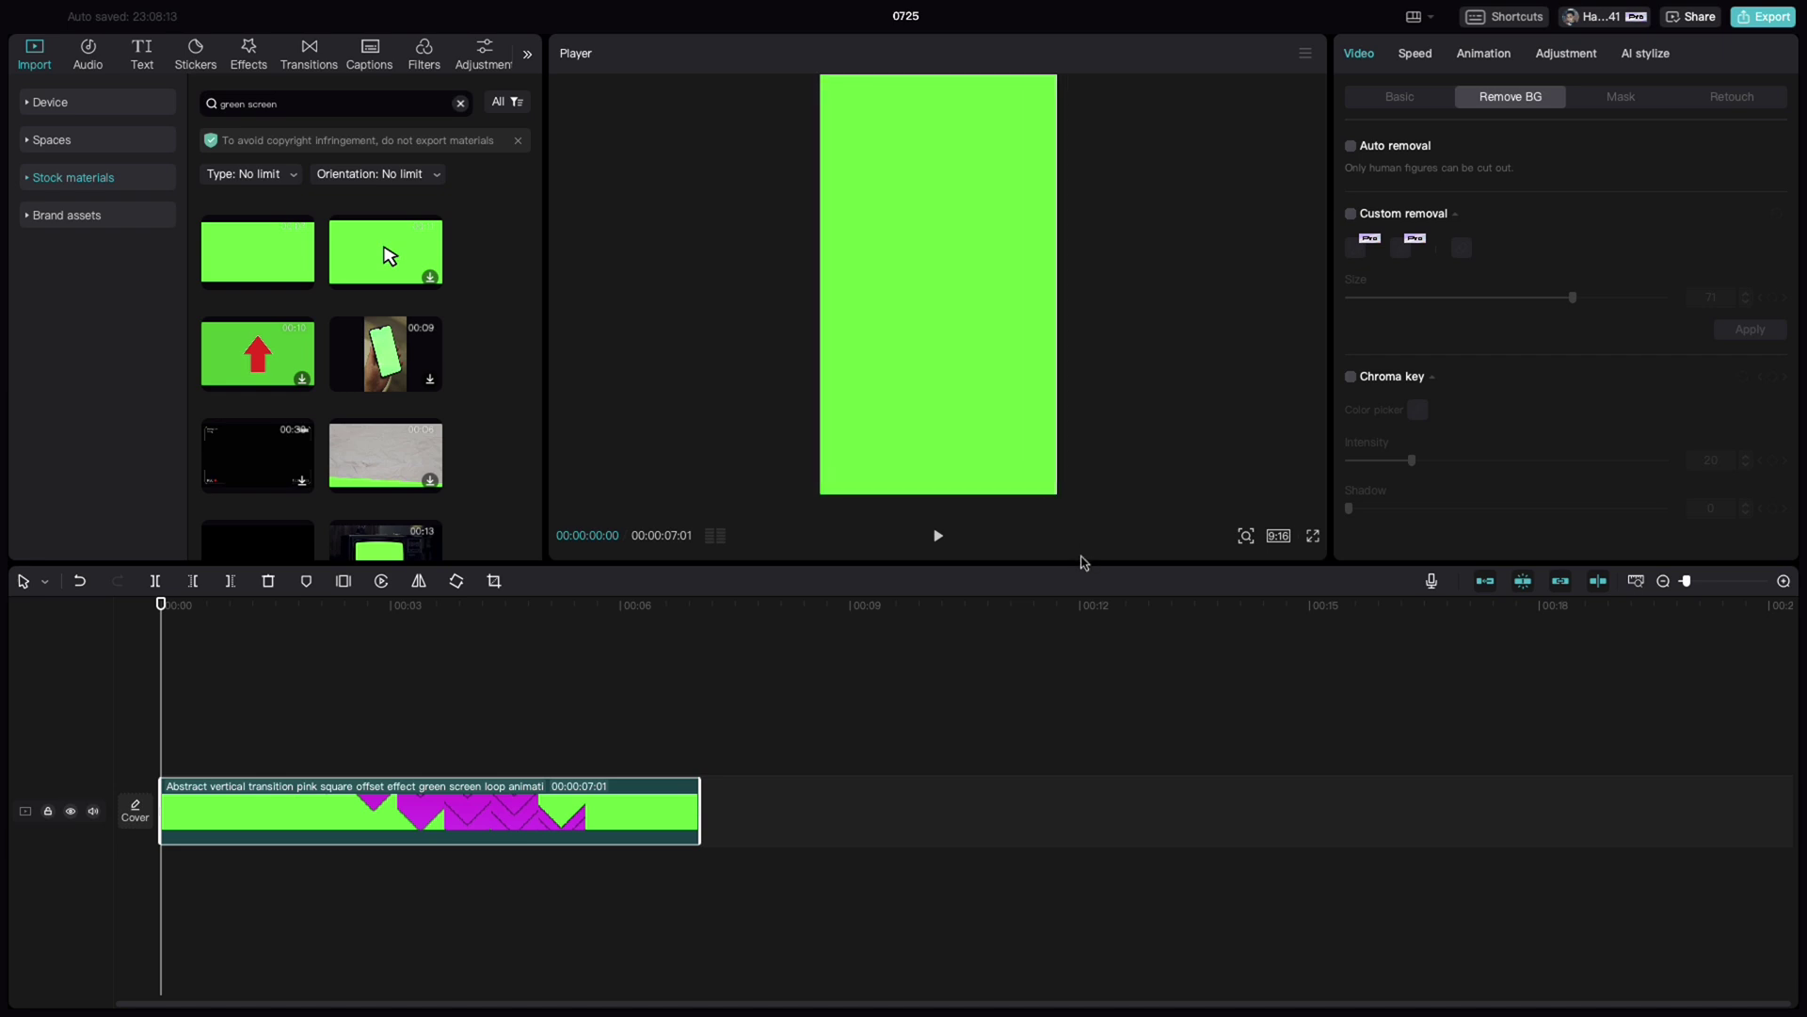
# Insert a freeze frame of the green clip at 00:00:00:10.
pyautogui.click(196, 682)
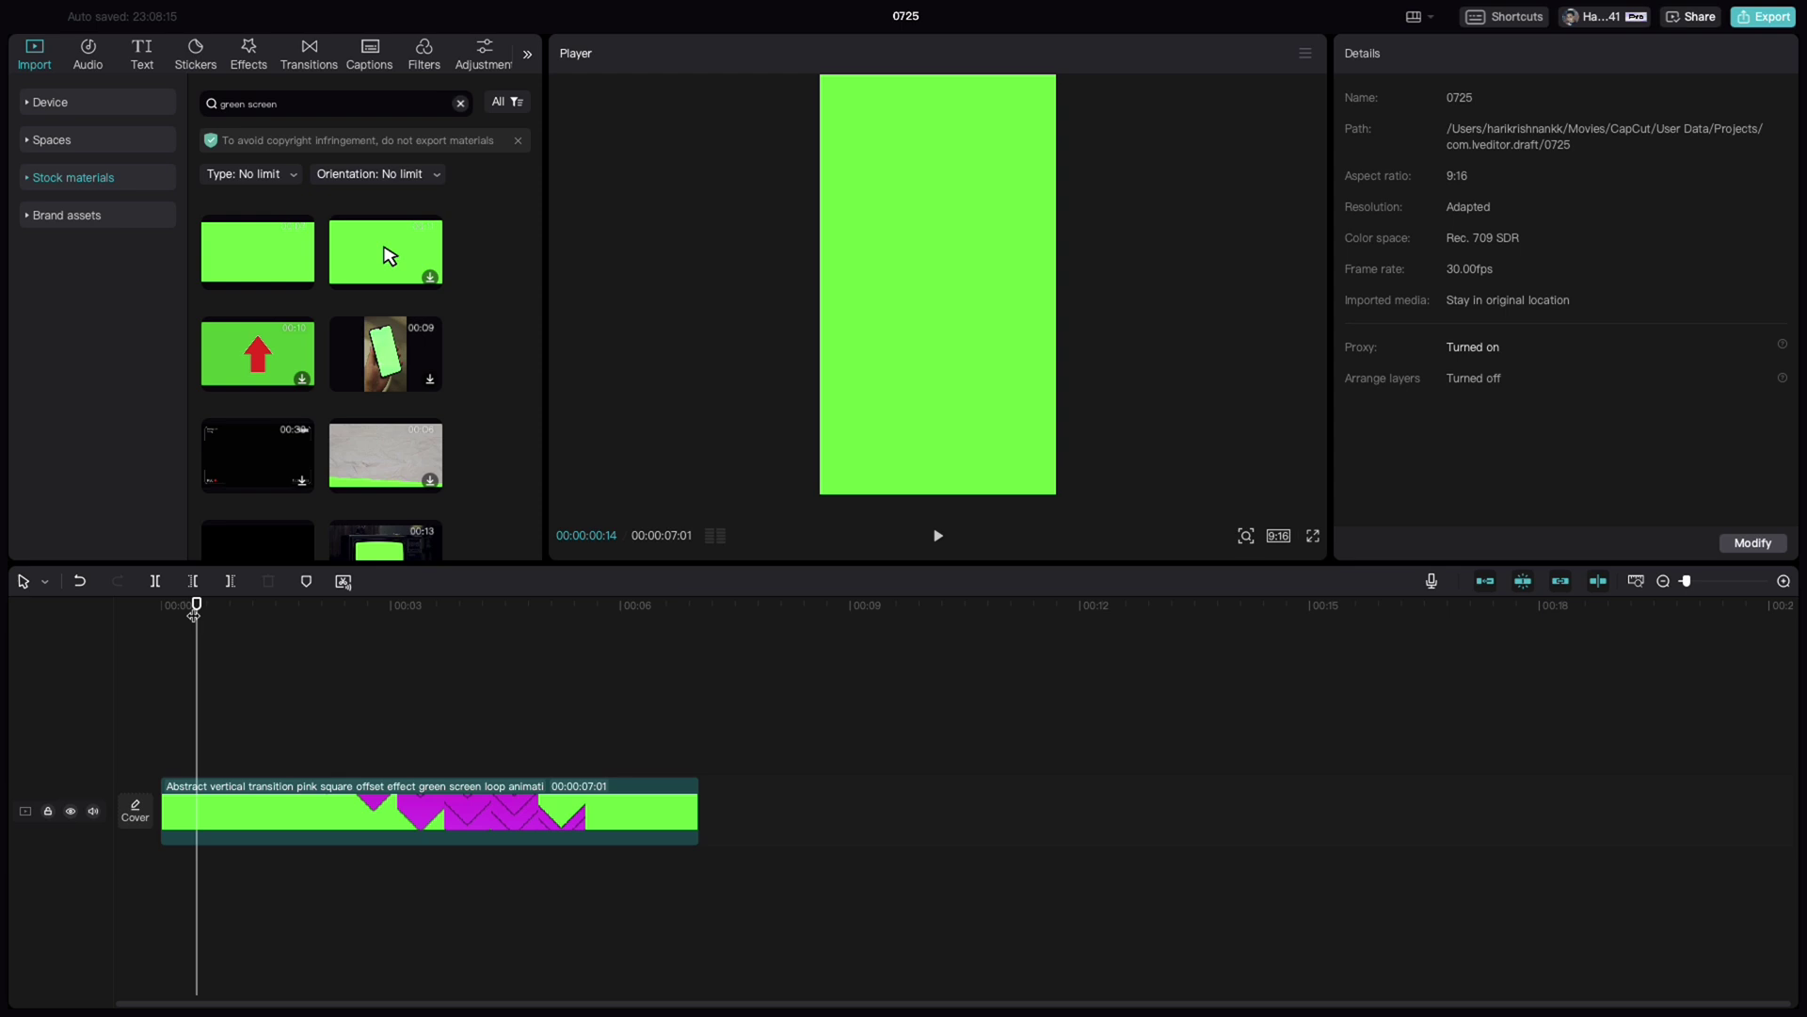
pyautogui.moveTo(193, 610); pyautogui.dragTo(186, 610)
pyautogui.click(196, 831)
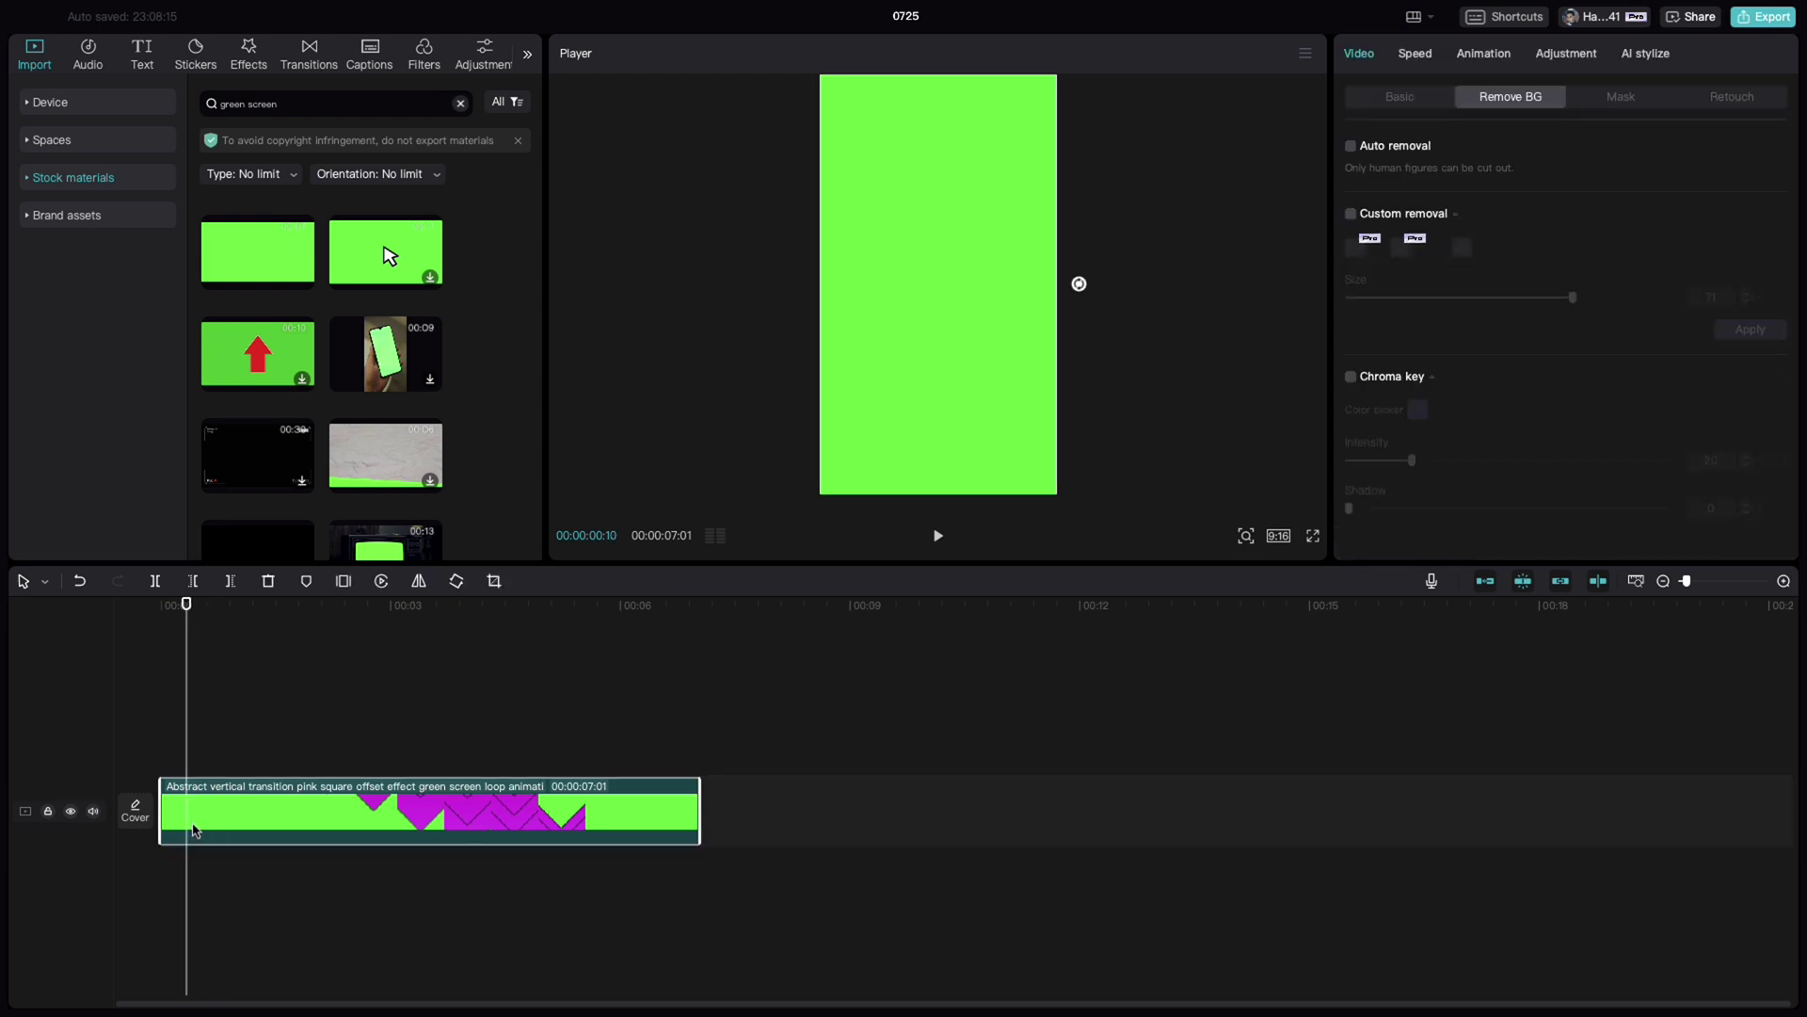
pyautogui.click(344, 582)
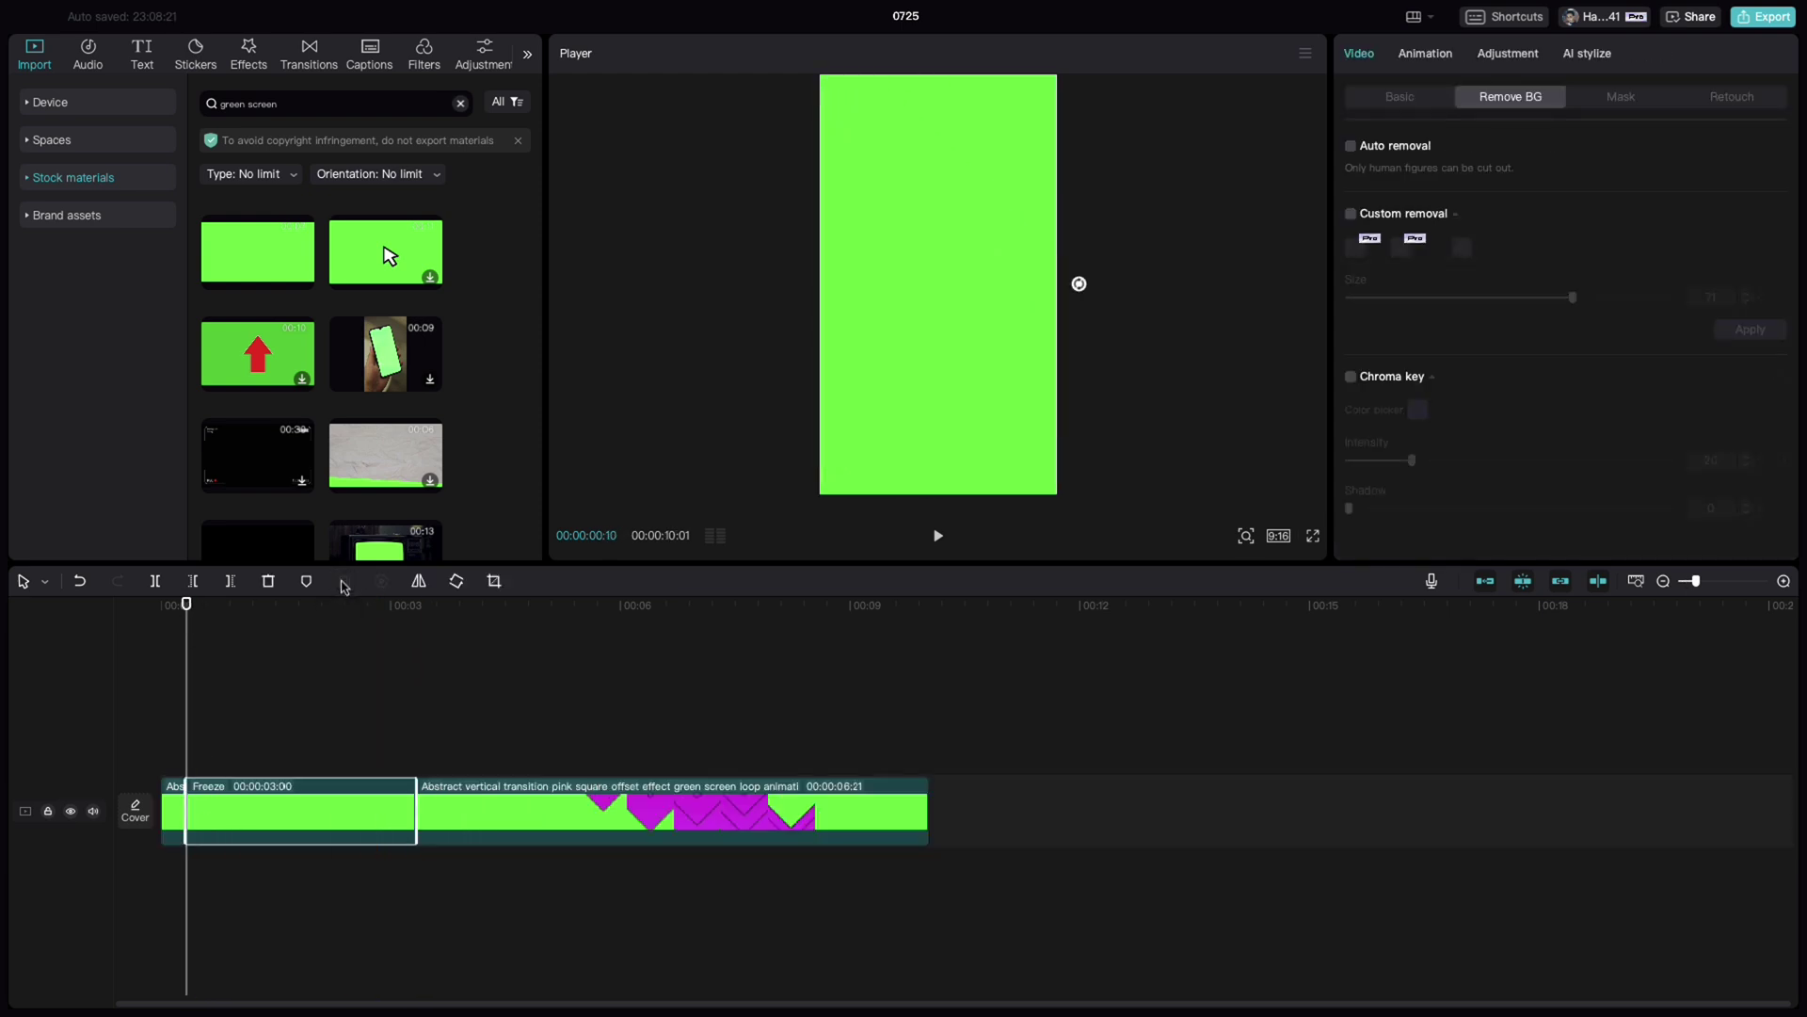
# Delete the leftover original clip pieces and extend the Freeze clip to 00:00:06:03.
pyautogui.click(486, 802)
pyautogui.press('Delete')
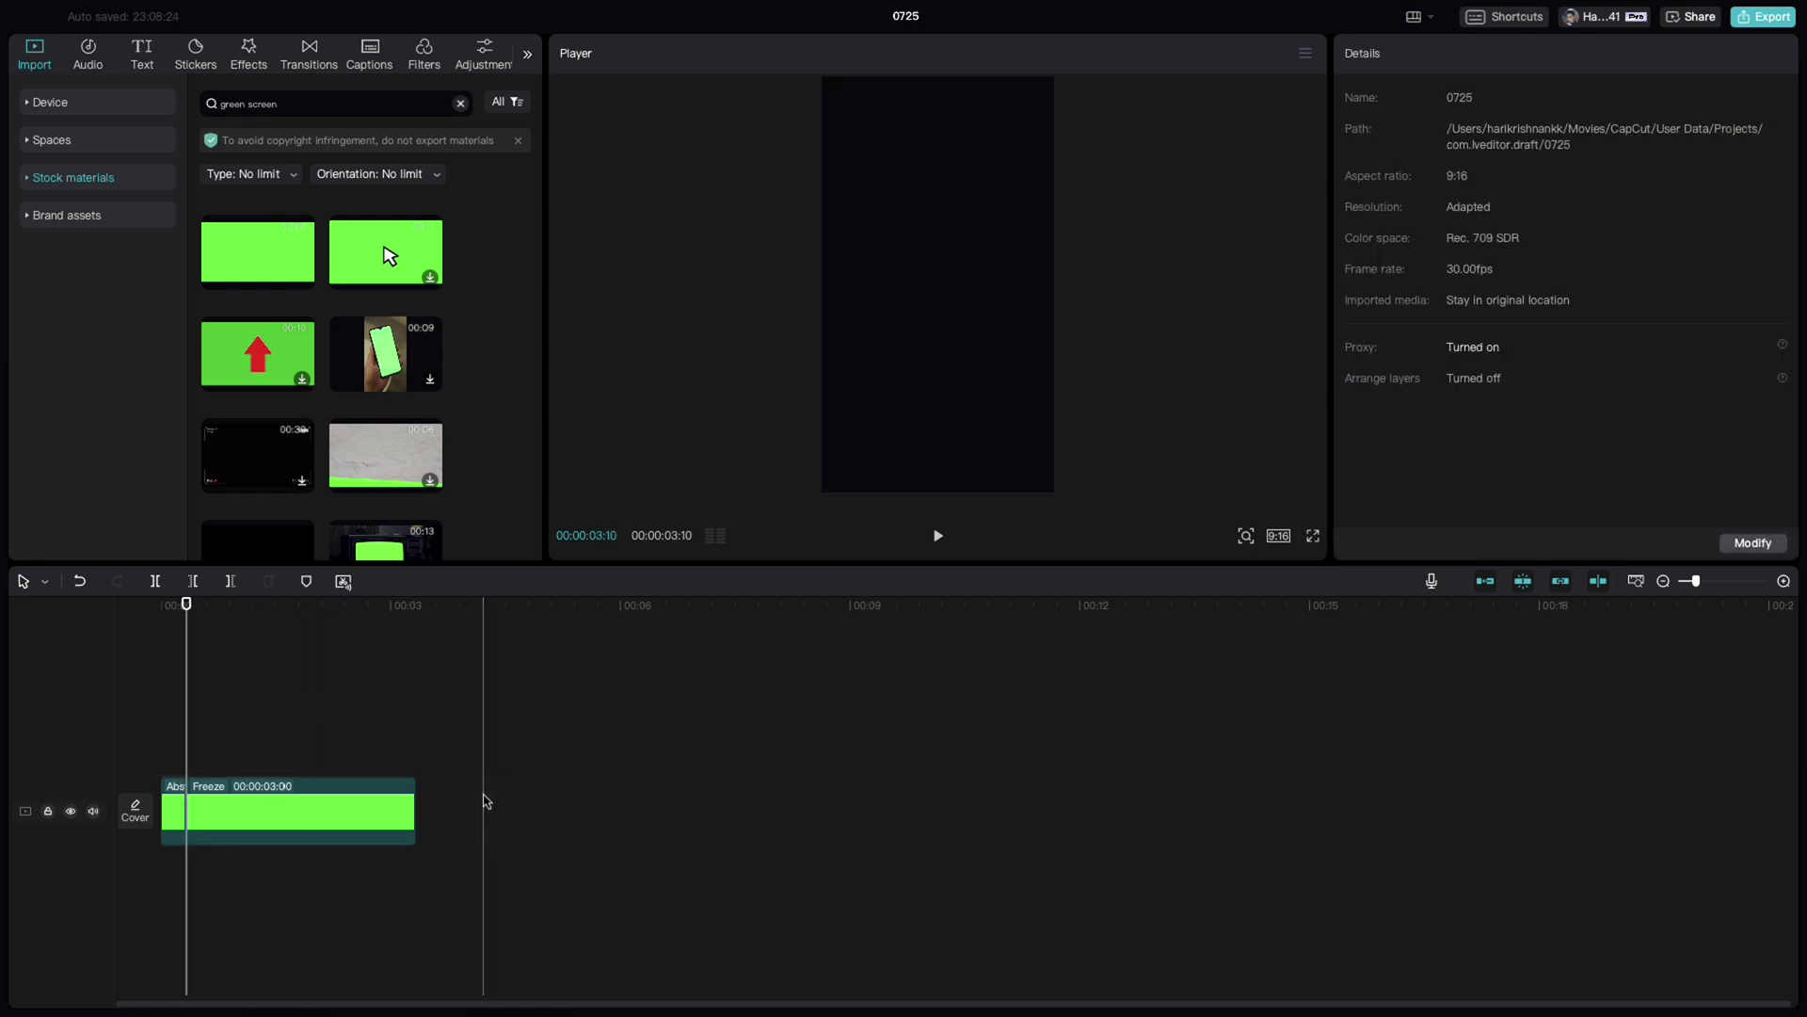
pyautogui.click(172, 822)
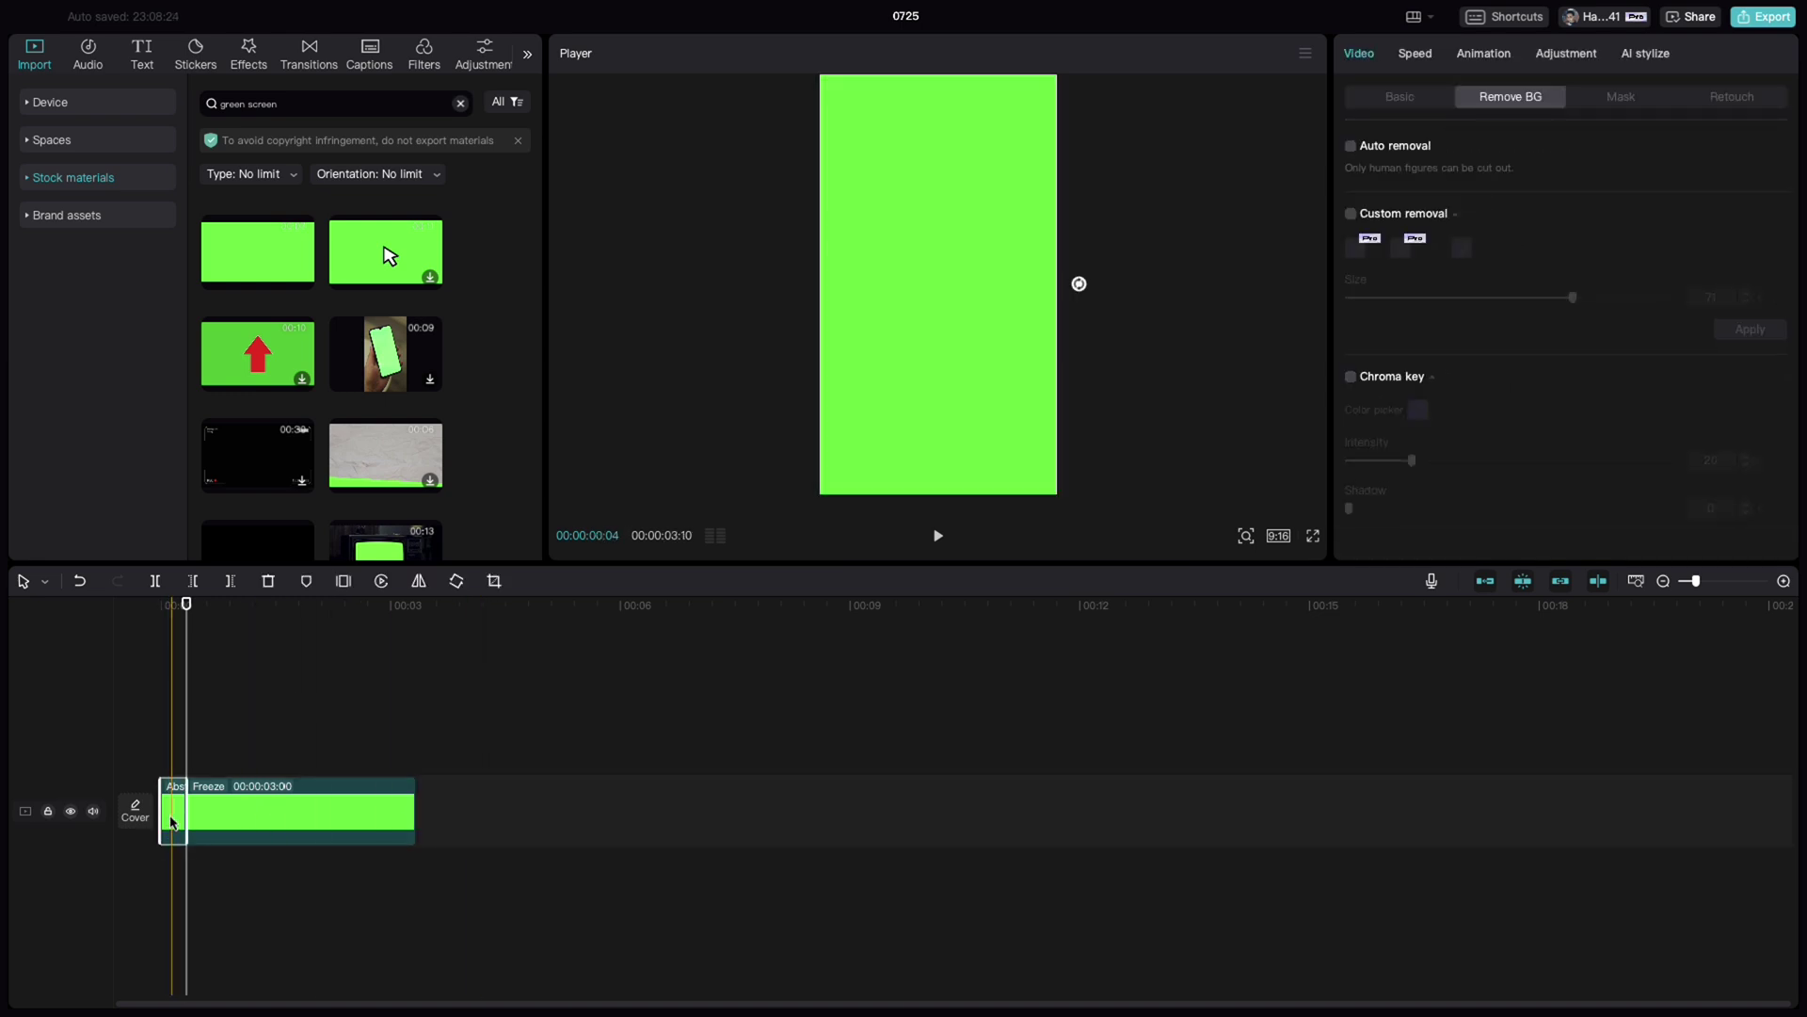
pyautogui.press('Delete')
pyautogui.click(213, 807)
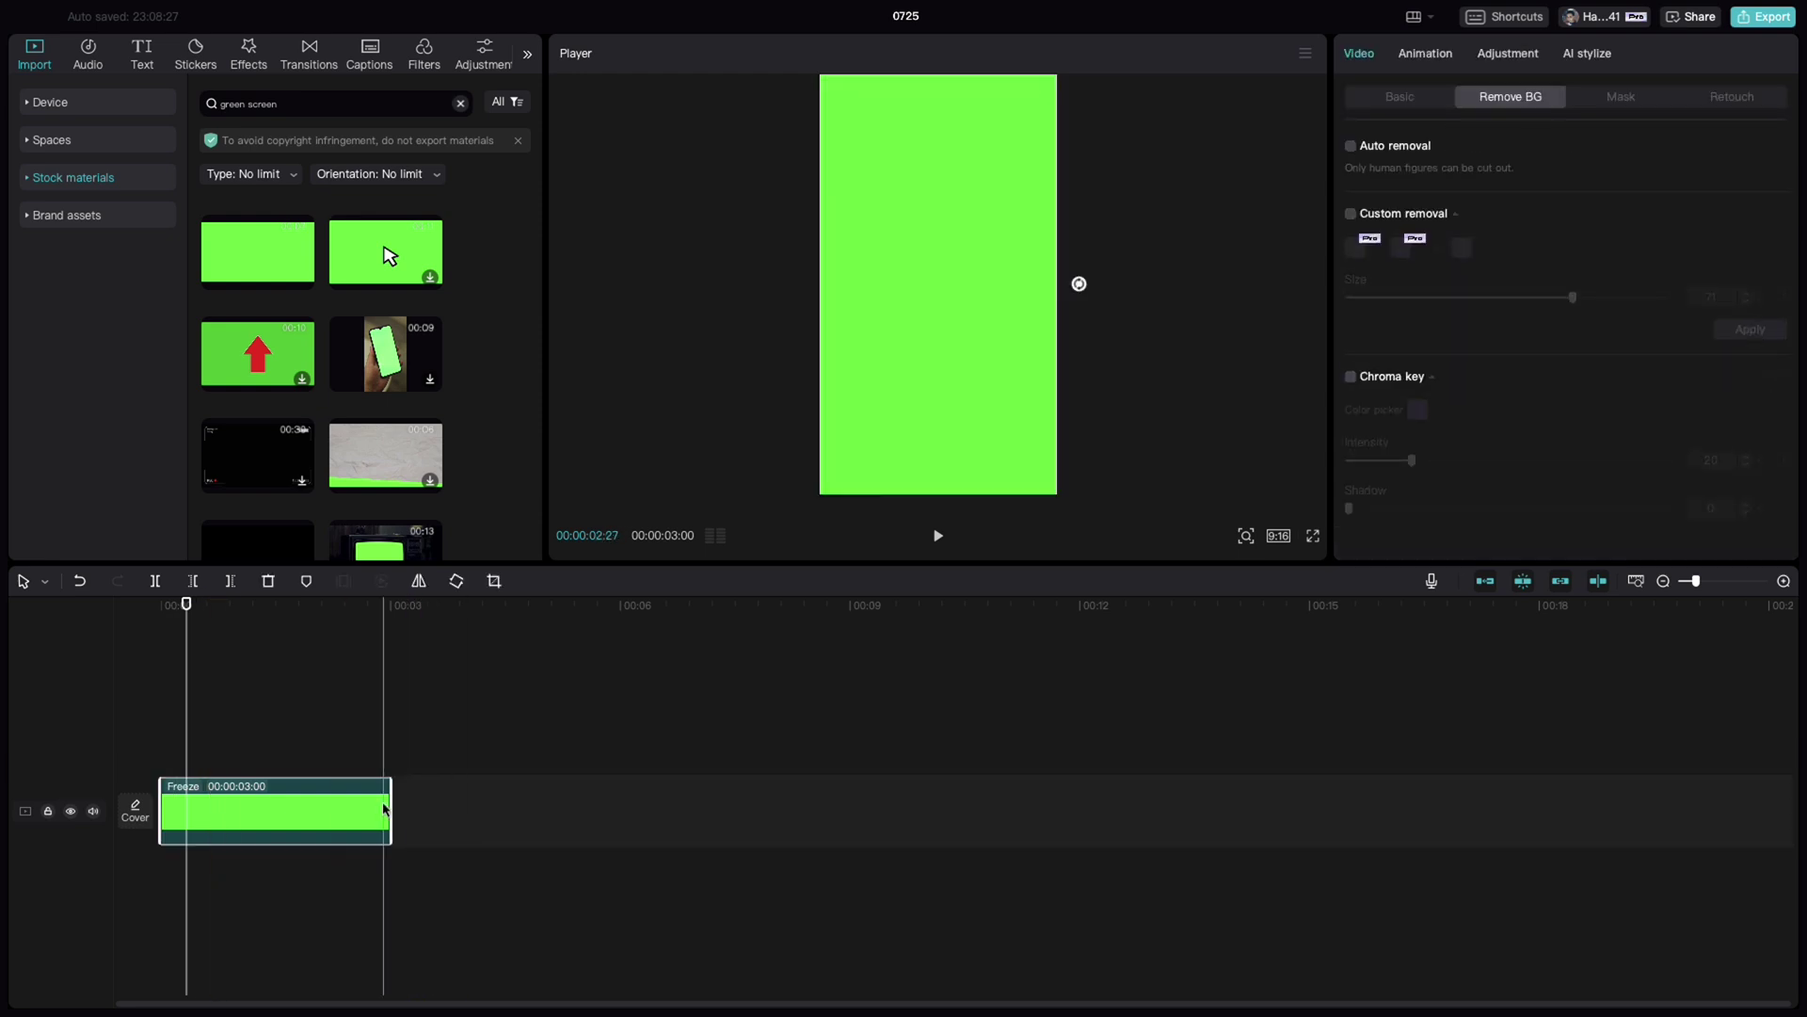
pyautogui.moveTo(384, 806); pyautogui.dragTo(626, 803)
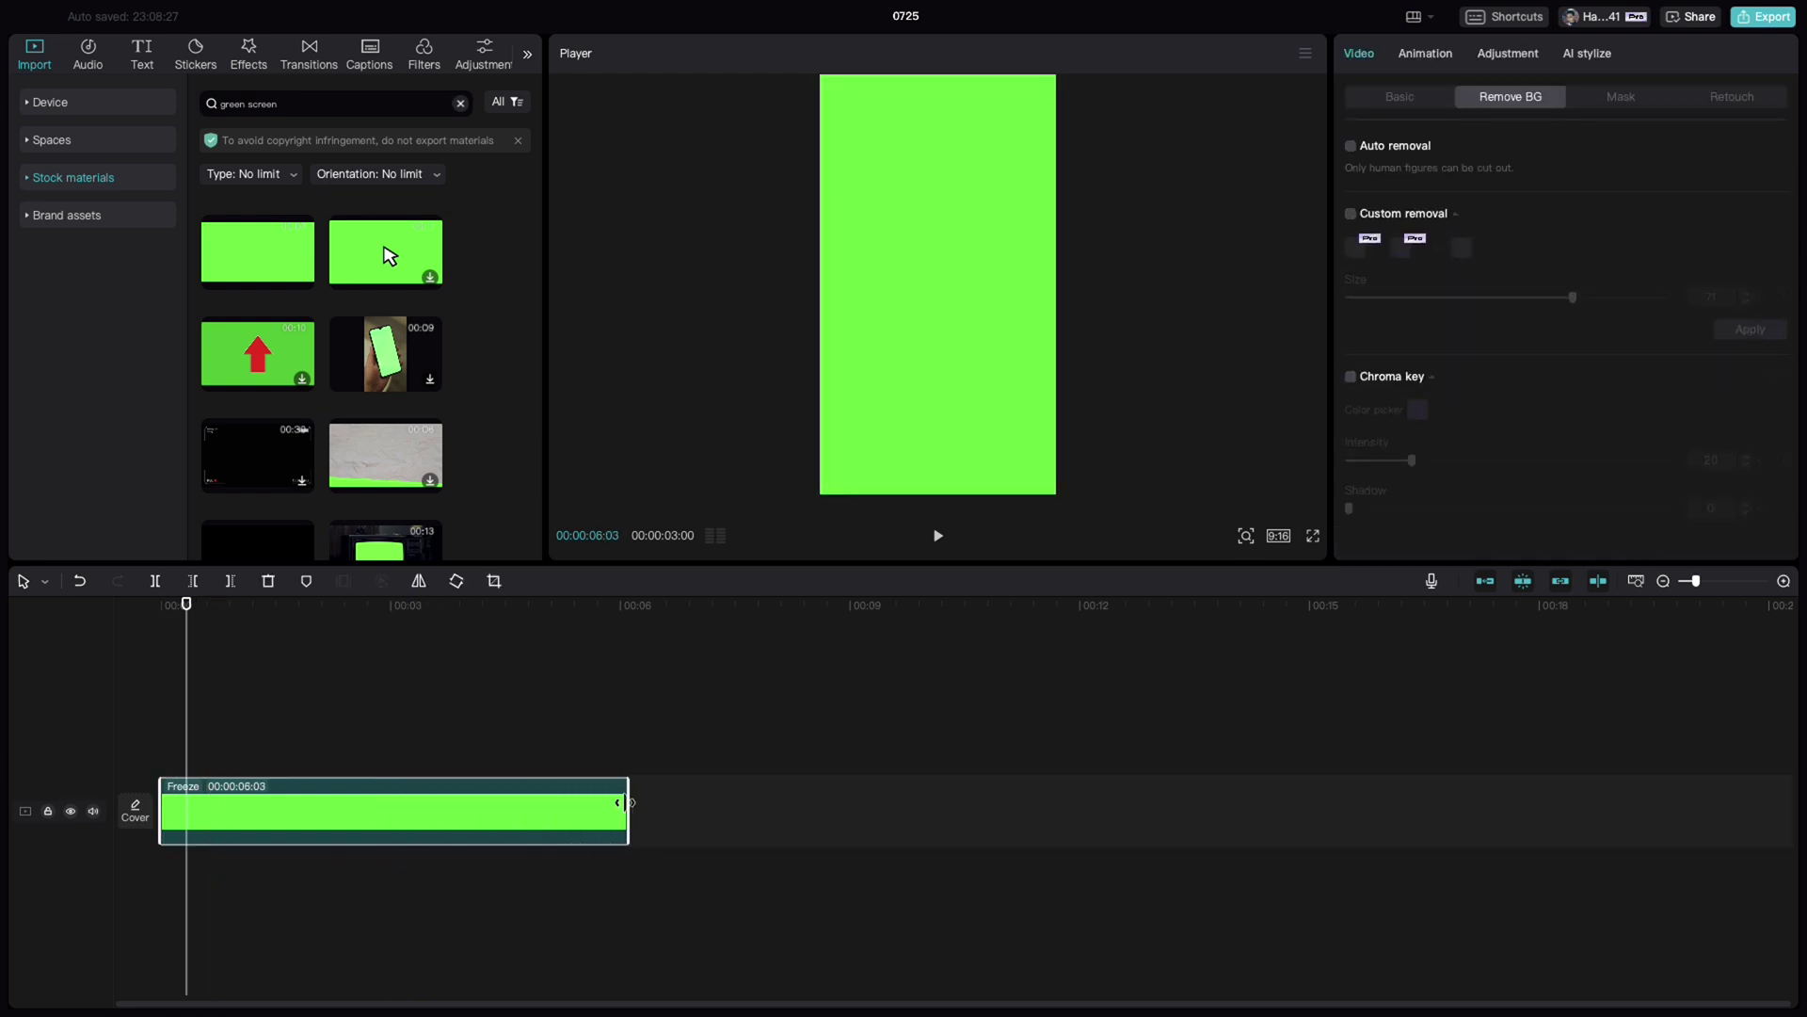
# Add the portrait PNG above the Freeze clip, match its length, and enlarge it to fill the frame.
pyautogui.click(68, 104)
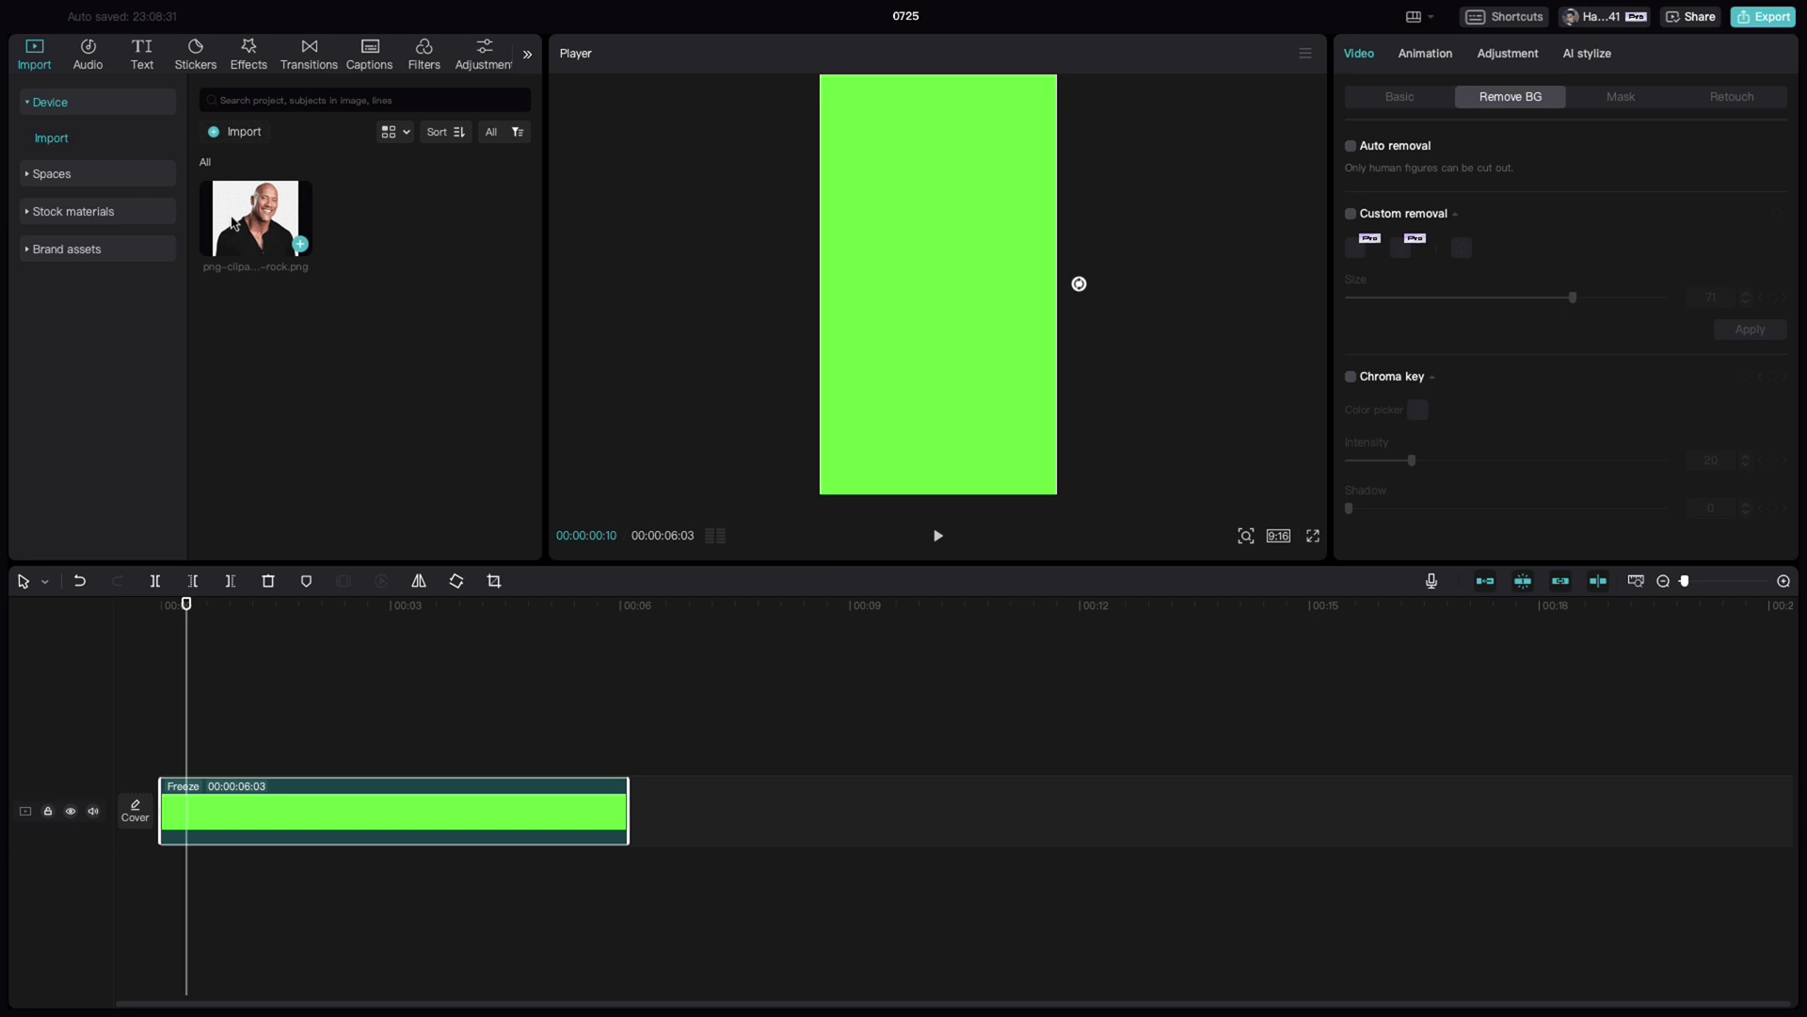
pyautogui.moveTo(234, 223); pyautogui.dragTo(162, 759)
pyautogui.moveTo(546, 737); pyautogui.dragTo(629, 736)
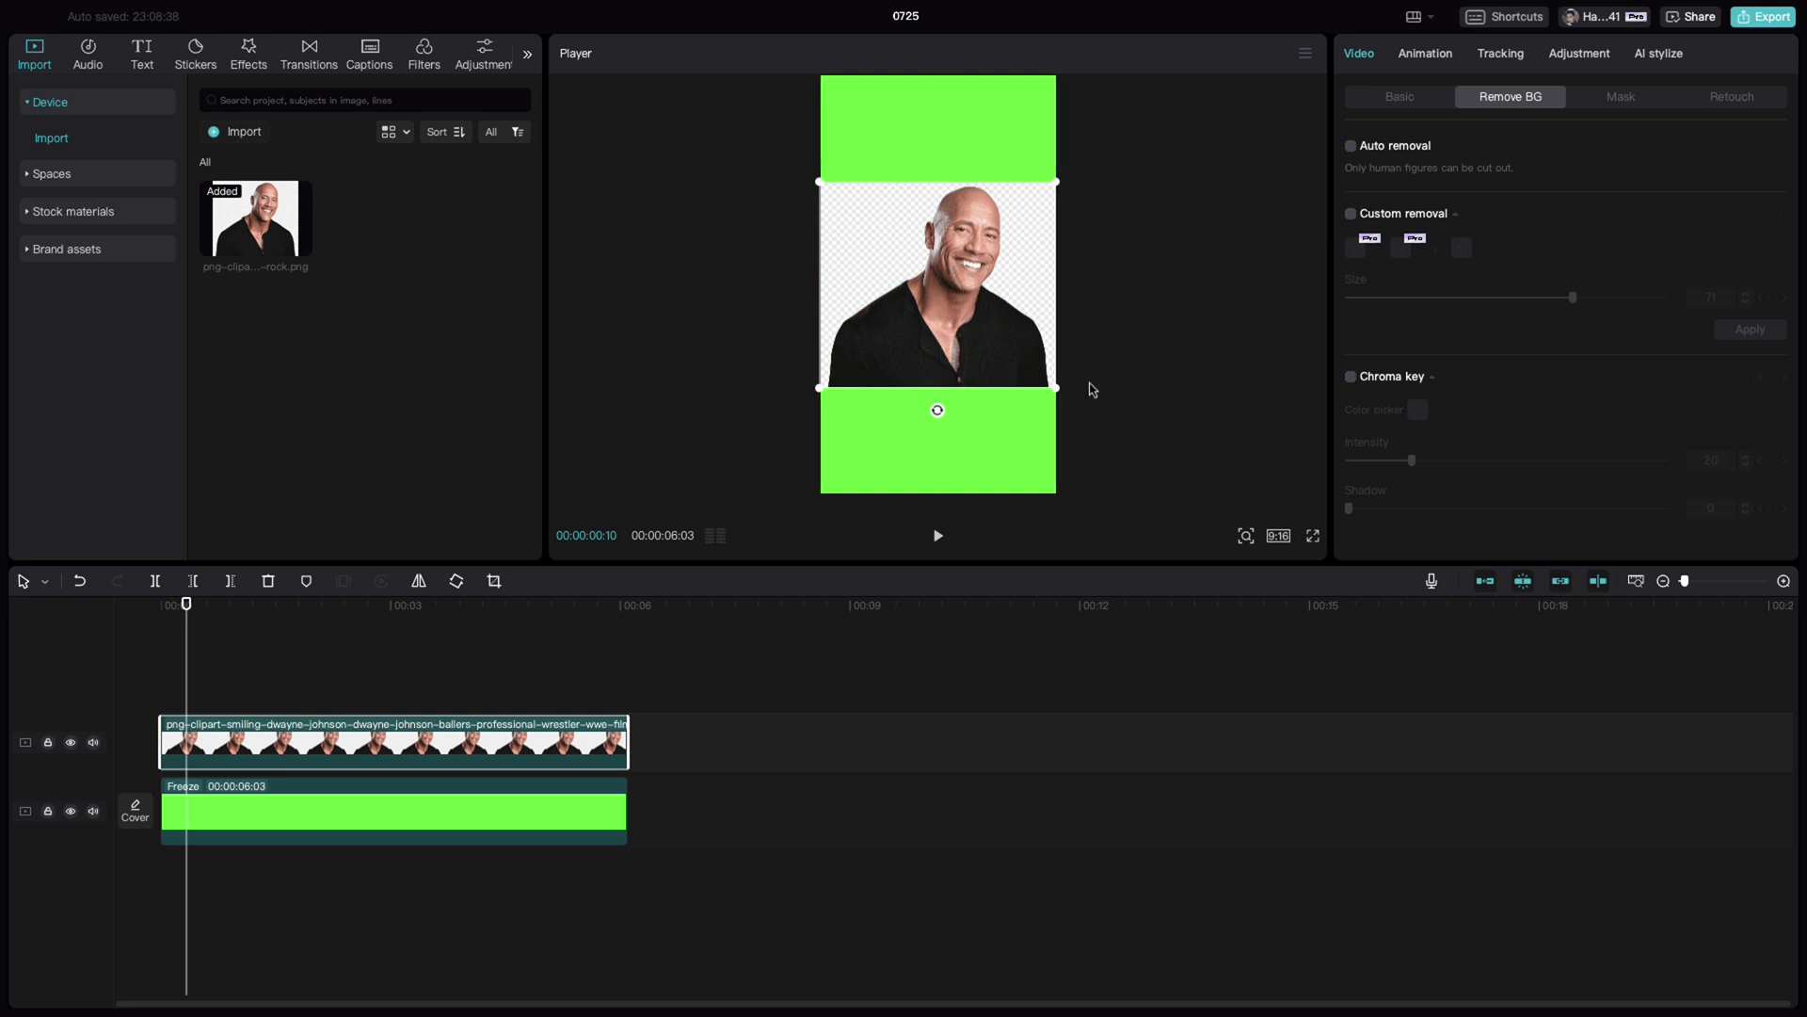
pyautogui.moveTo(1055, 386); pyautogui.dragTo(1157, 646)
pyautogui.moveTo(1016, 349); pyautogui.dragTo(923, 225)
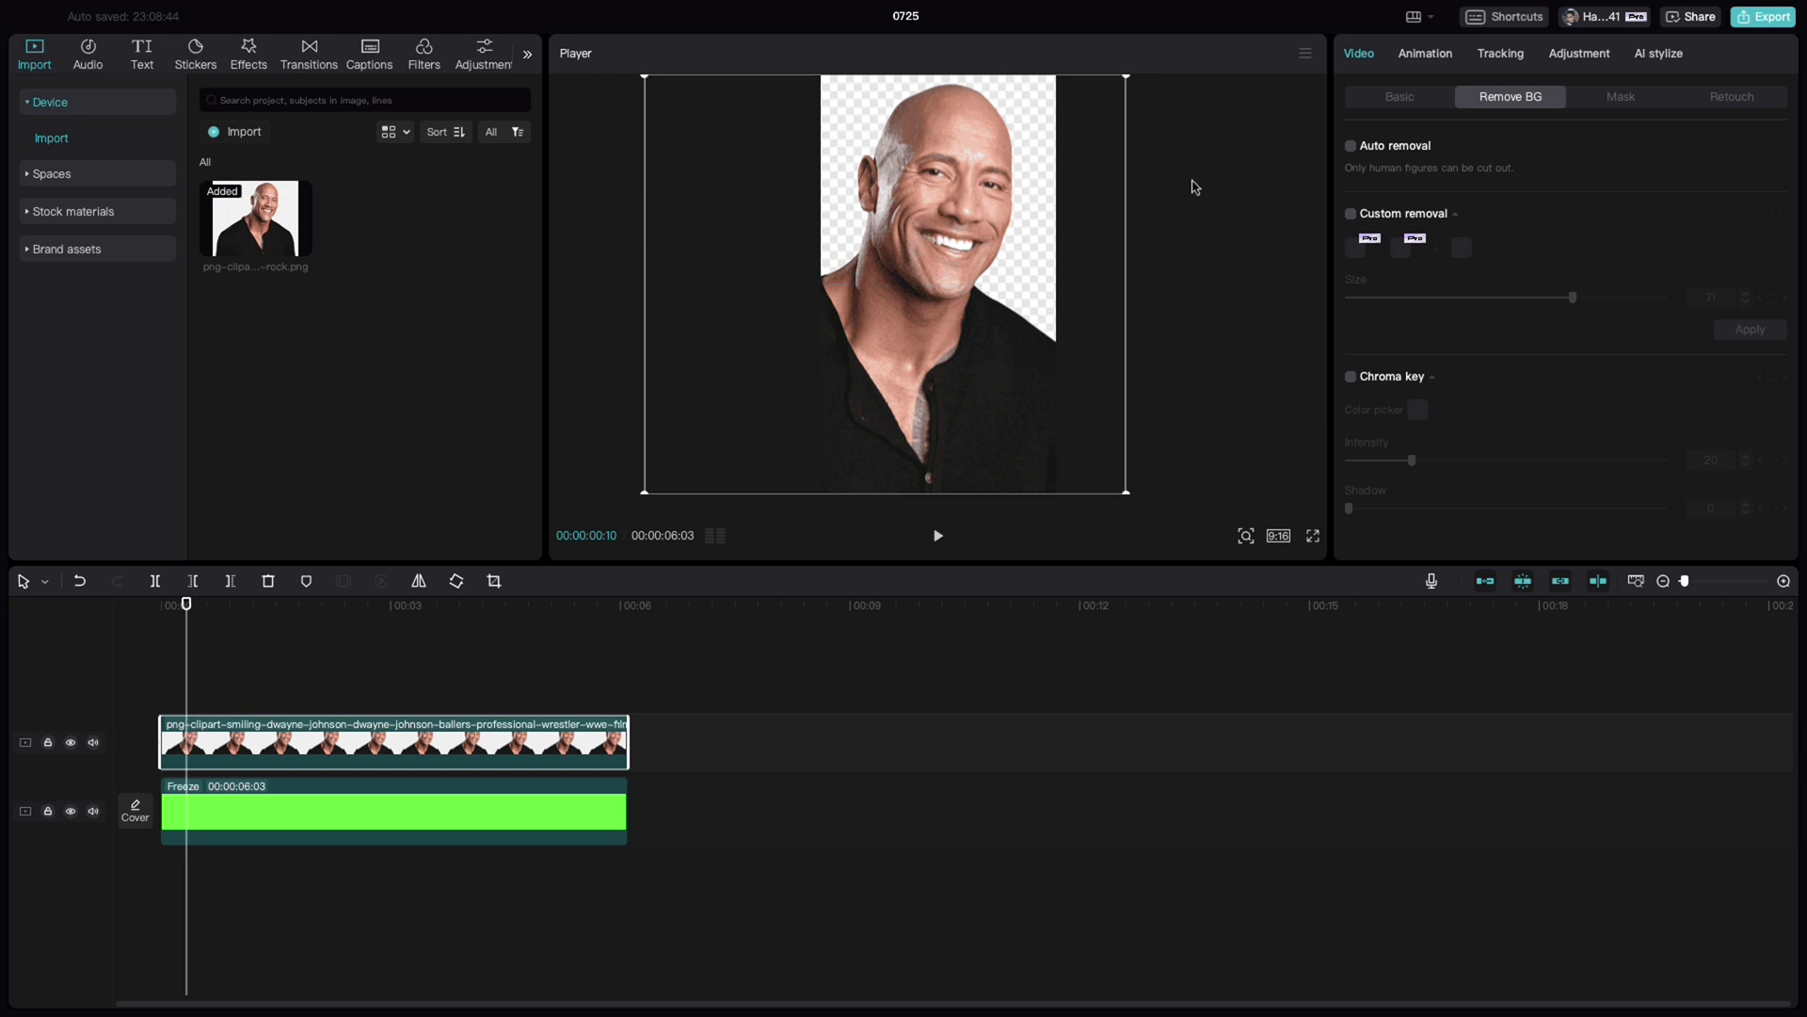
# Auto-remove the portrait's background and turn on Enhance image at HD level.
pyautogui.click(1352, 147)
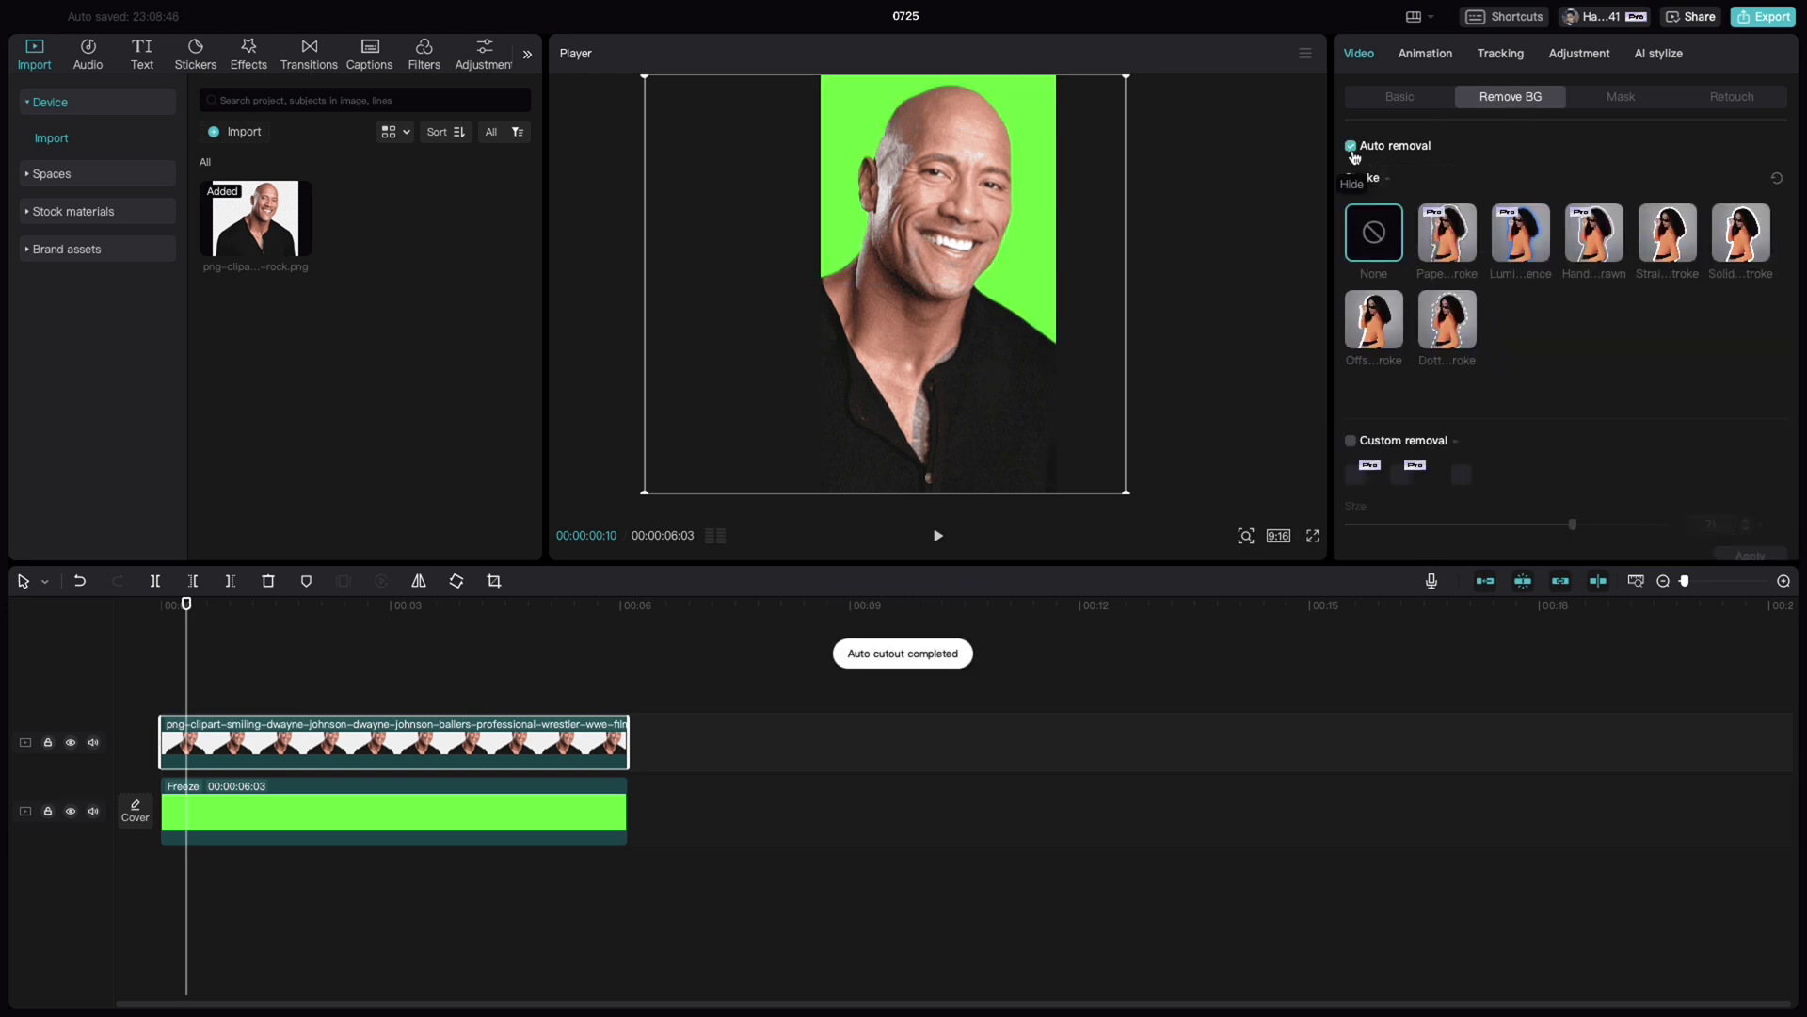
pyautogui.click(1400, 97)
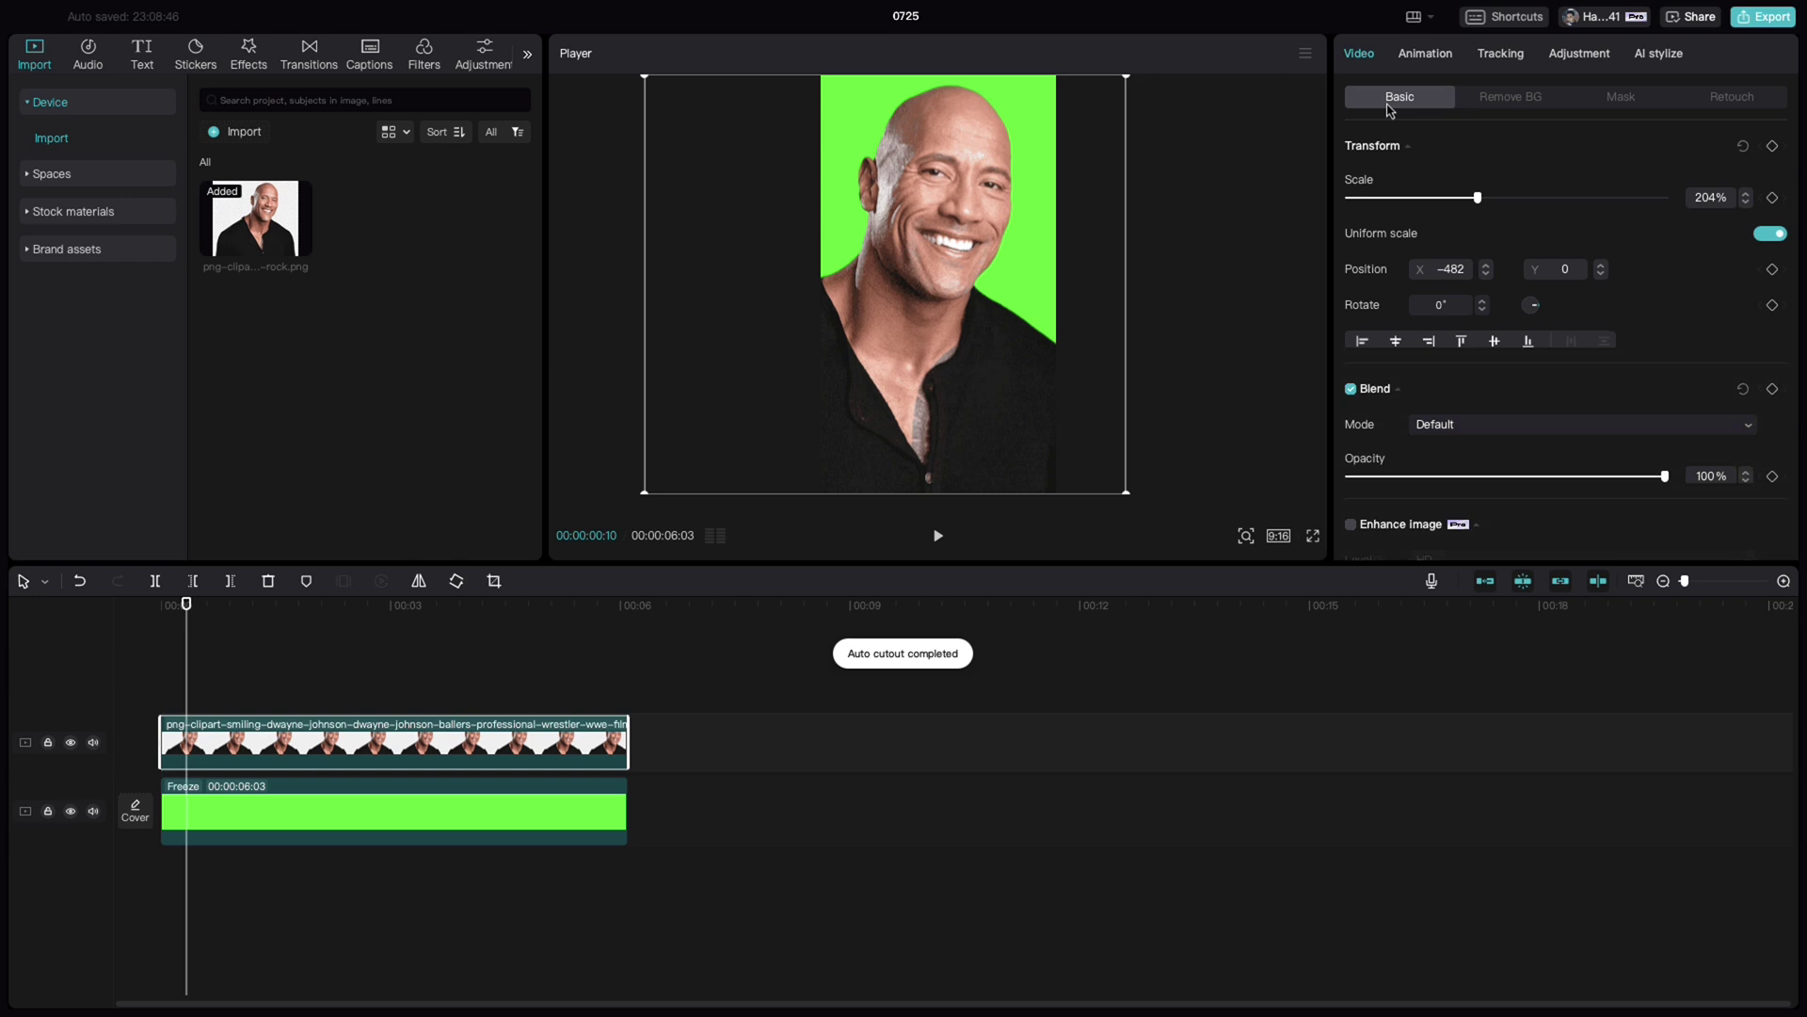
pyautogui.scroll(-2, 1439, 443)
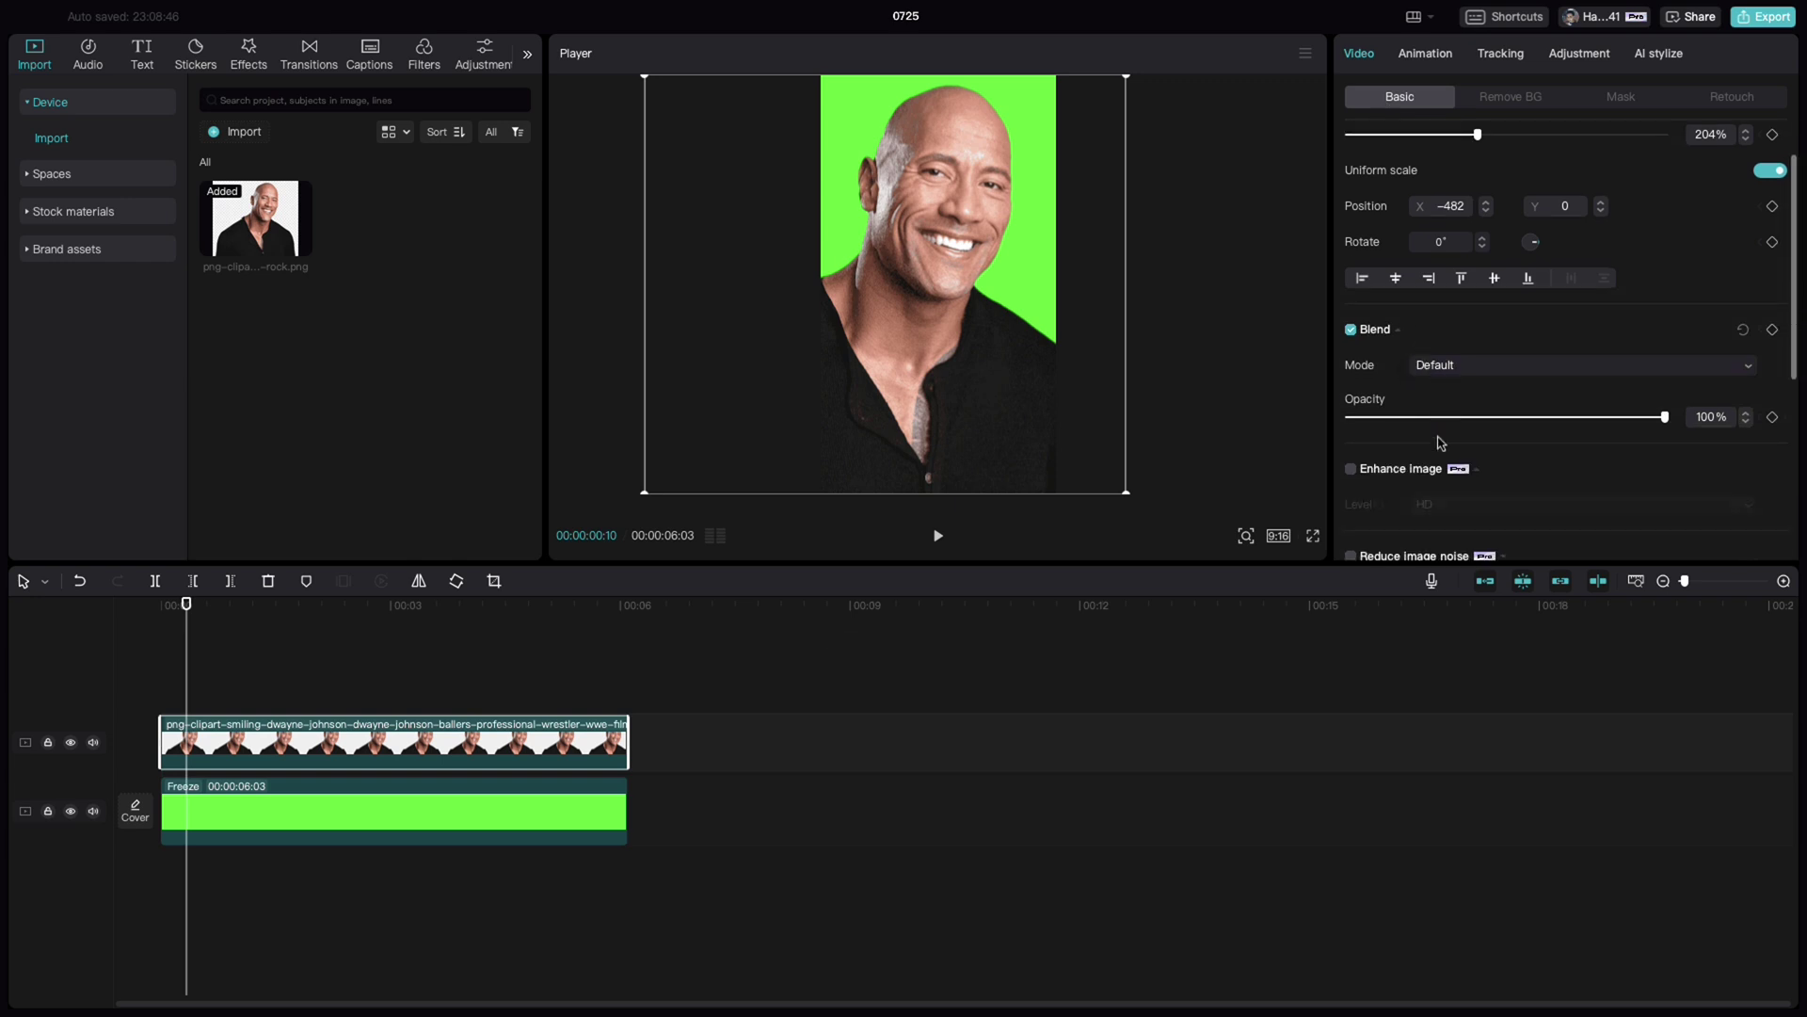
pyautogui.click(1349, 430)
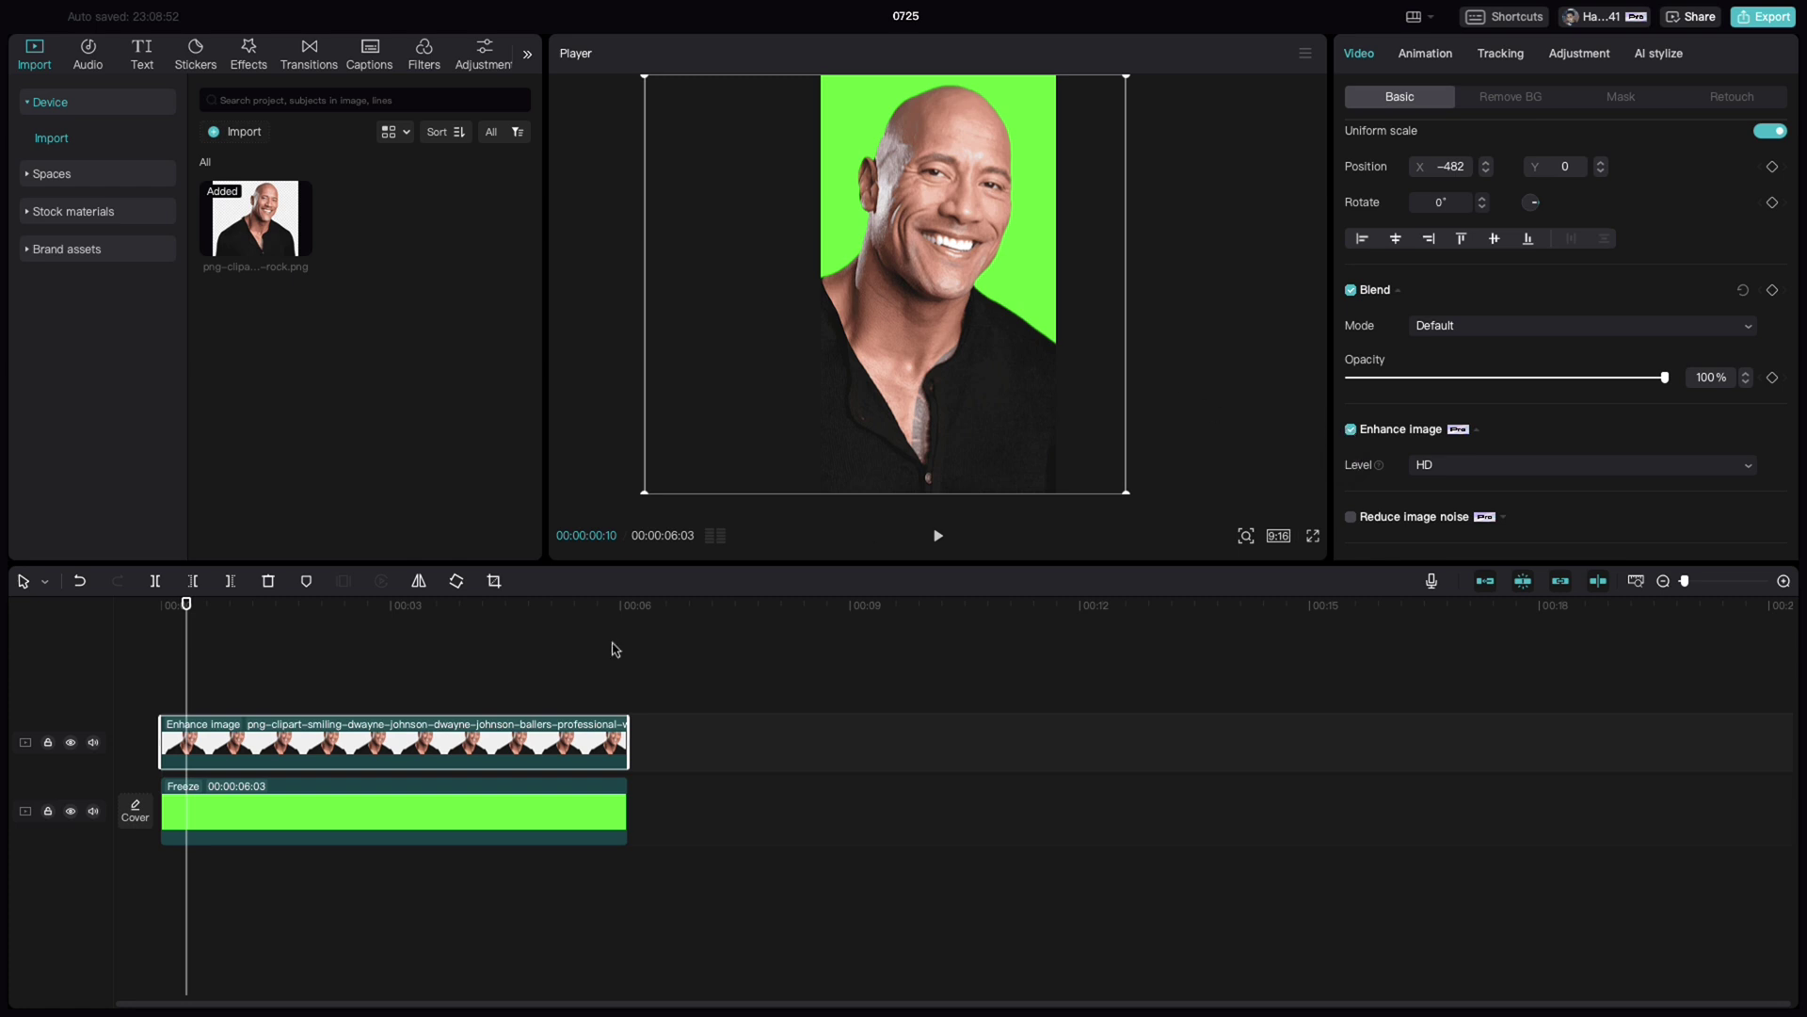
# Split the portrait clip at about 00:00:02:28.
pyautogui.moveTo(198, 609); pyautogui.dragTo(387, 607)
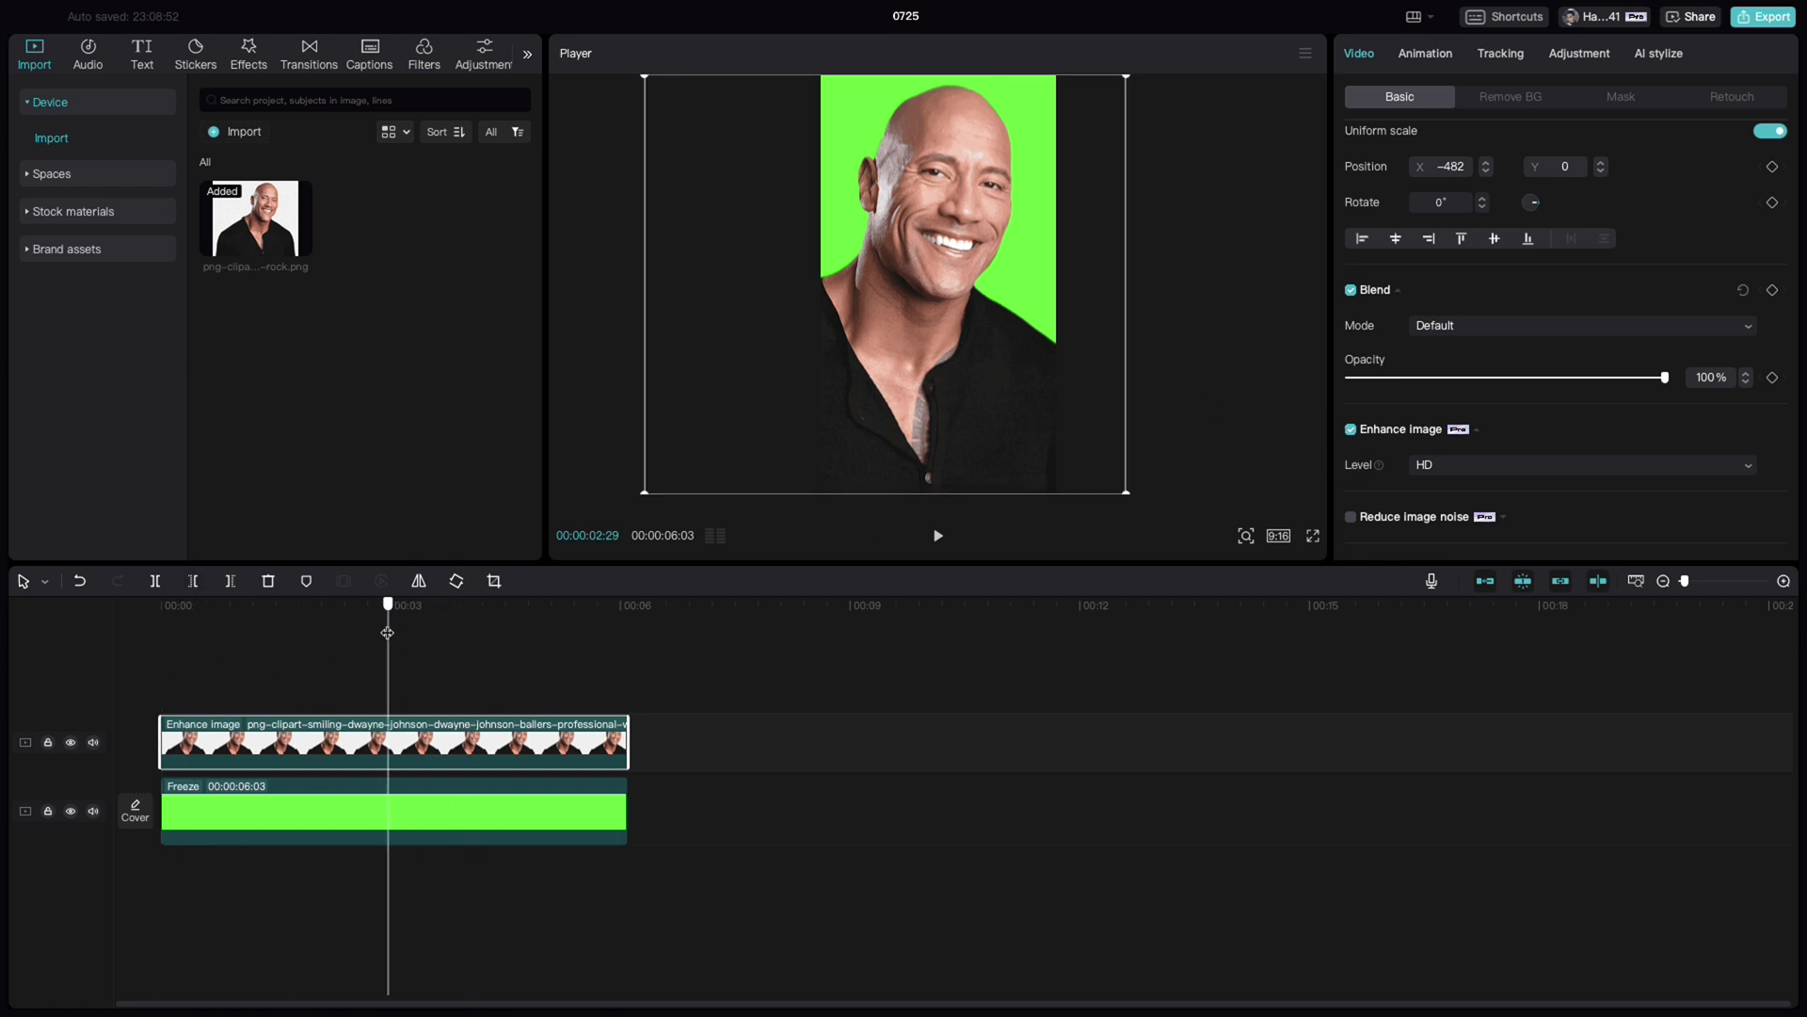
pyautogui.hotkey('ctrl', 'z')
pyautogui.click(157, 582)
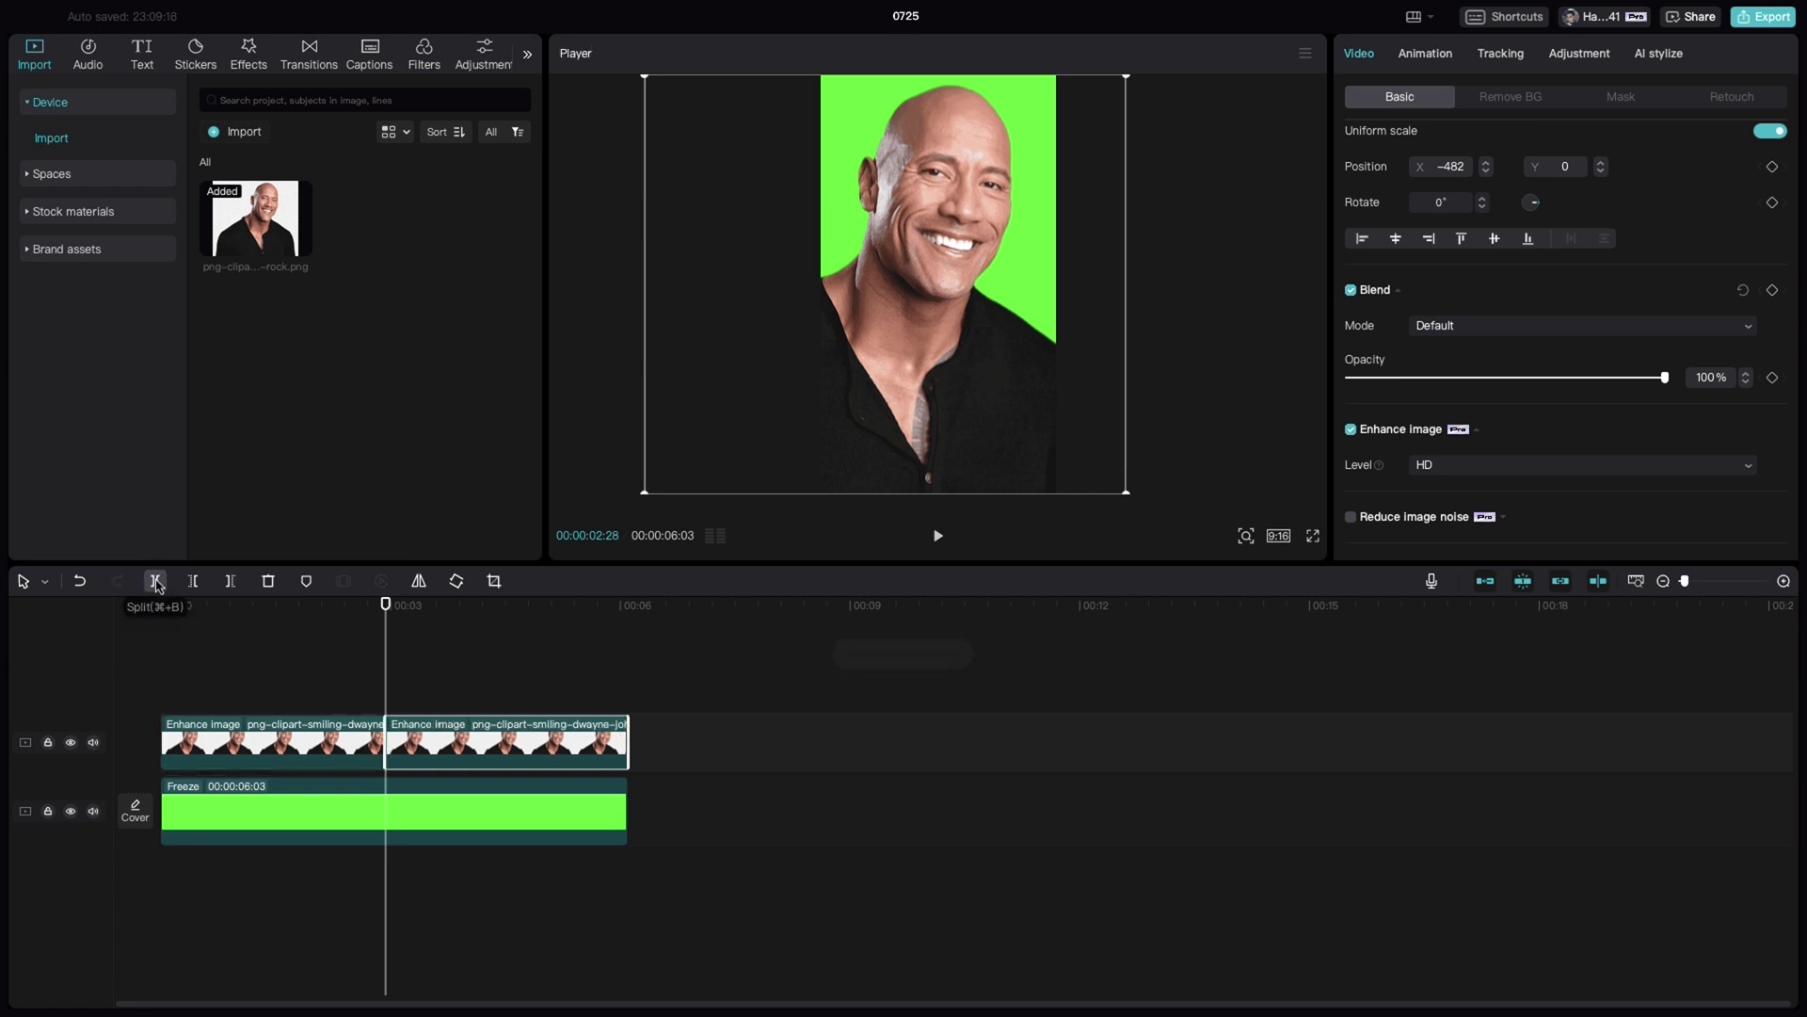
# Place the Paper Ball transition on the cut between the two portrait halves.
pyautogui.click(306, 62)
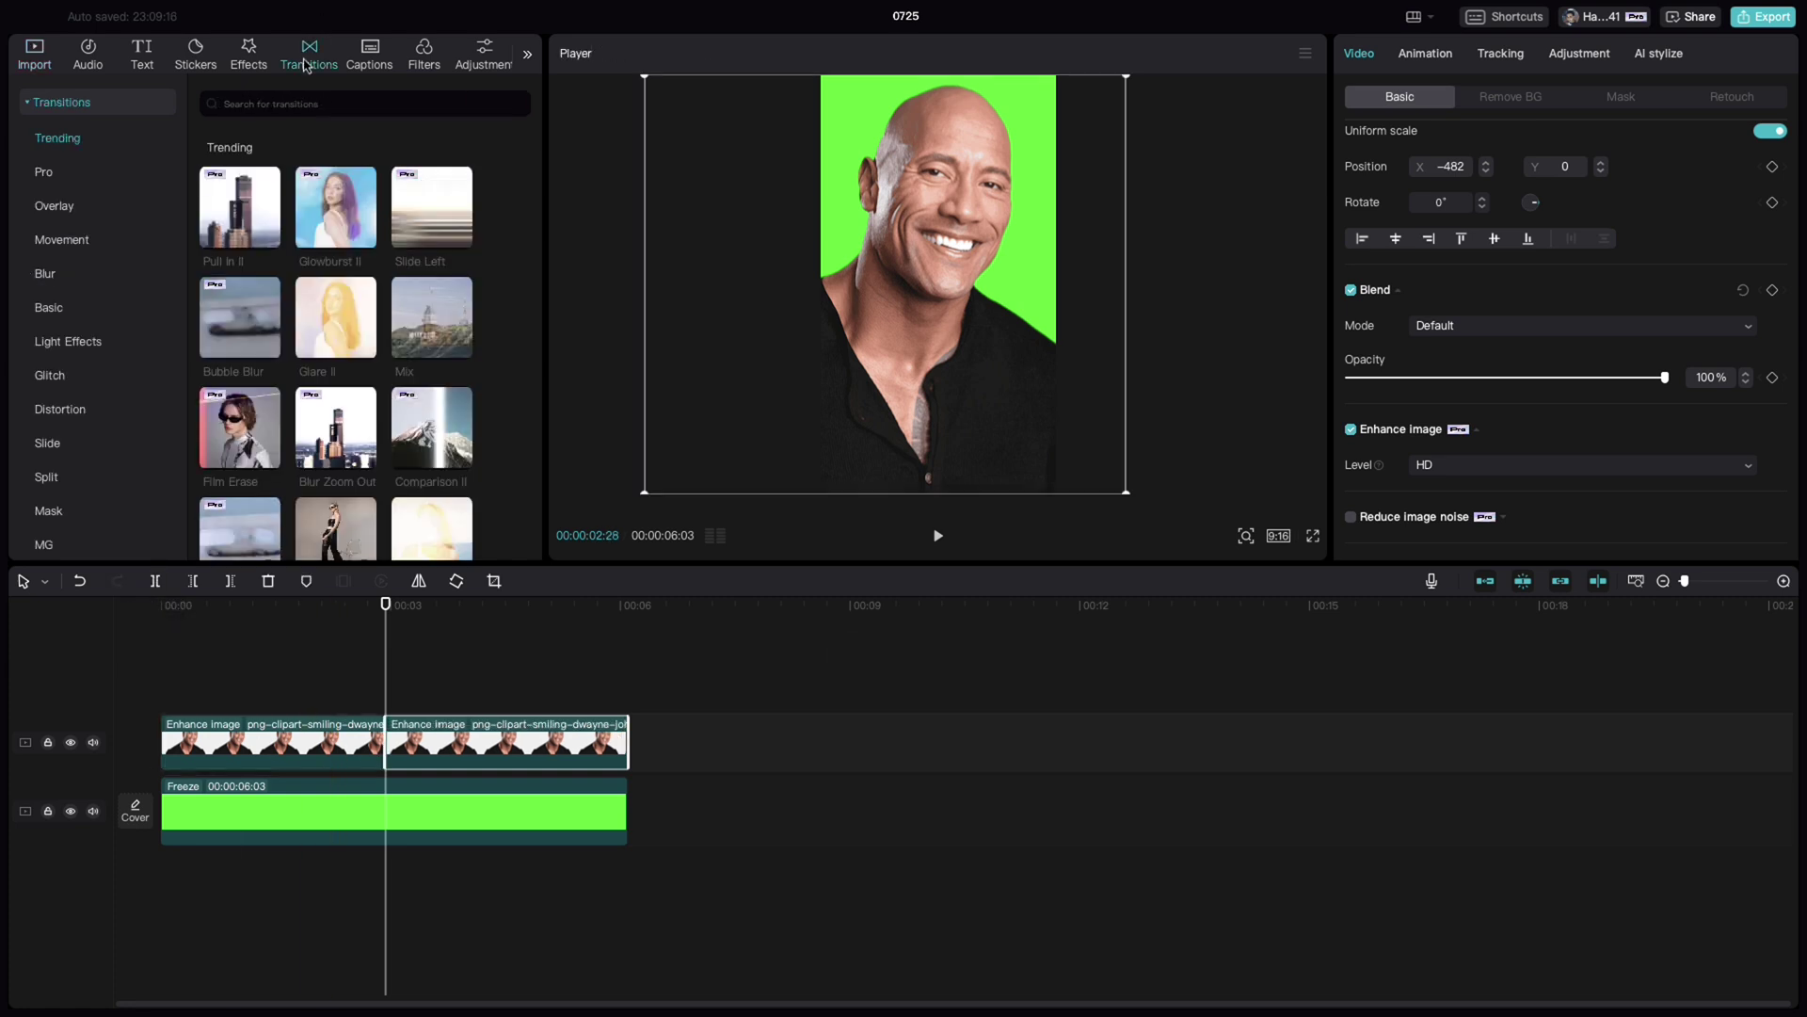
pyautogui.scroll(-3, 351, 364)
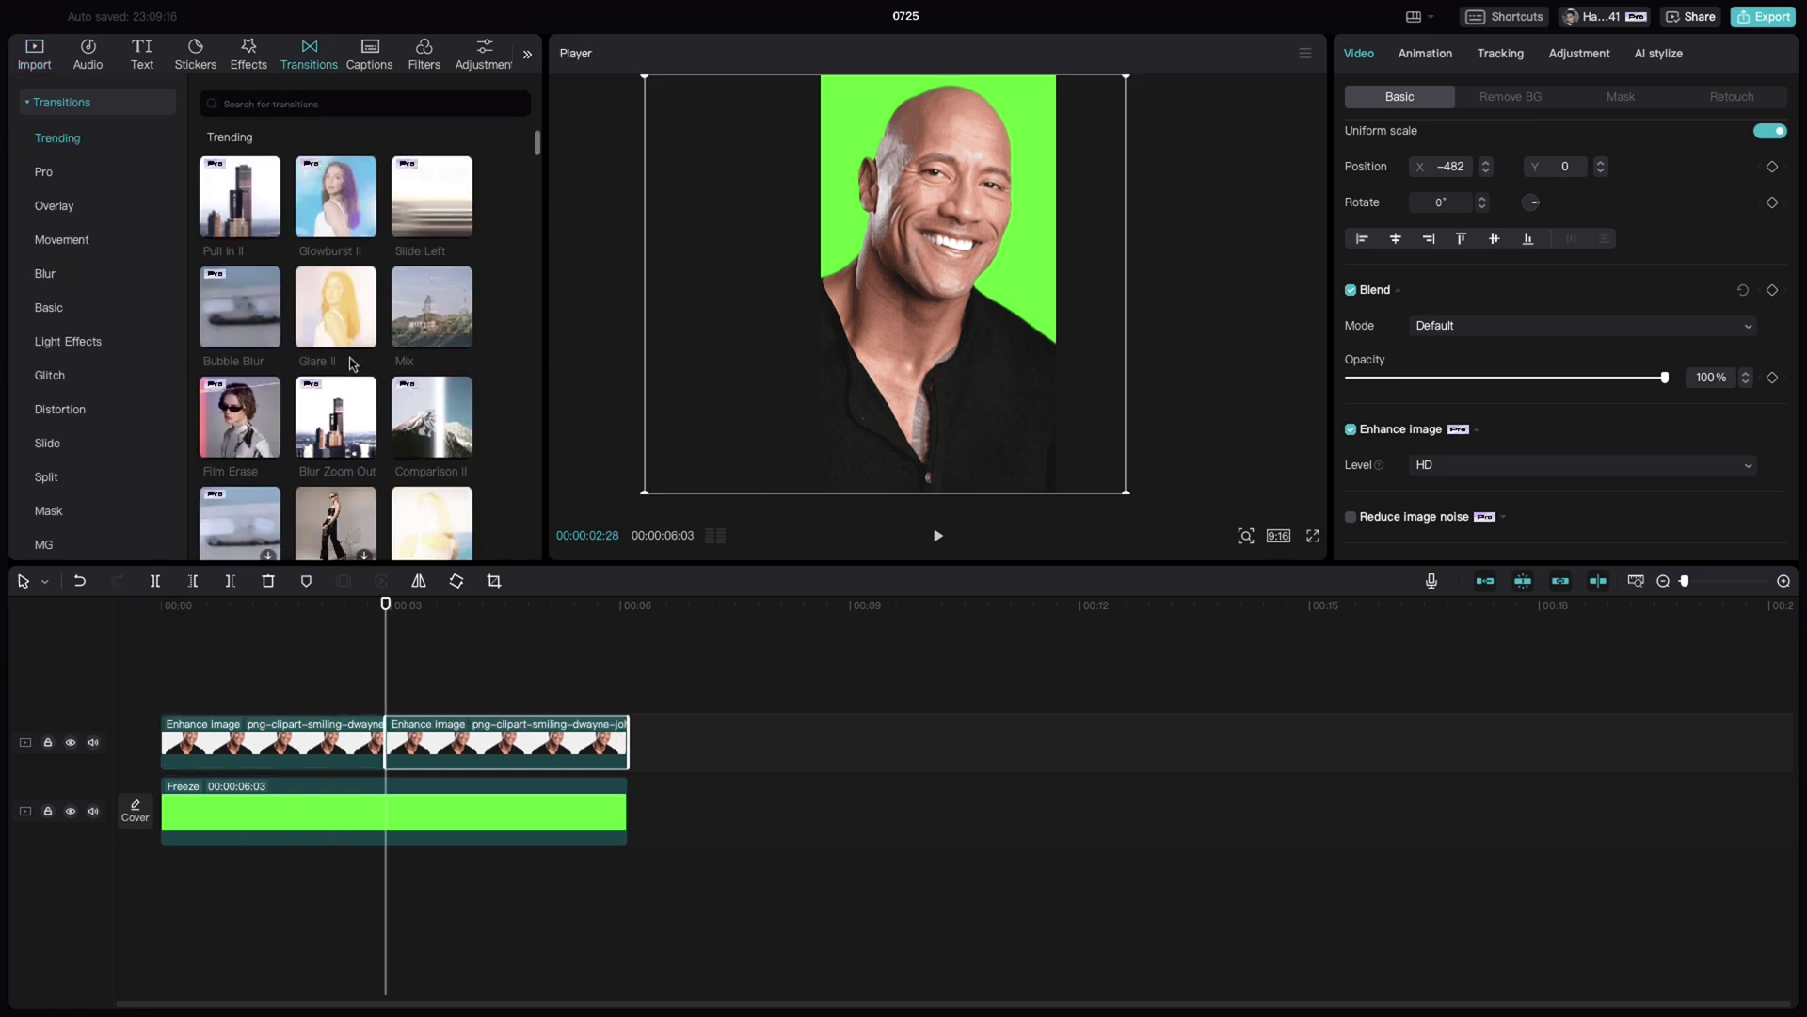
pyautogui.scroll(-1, 352, 364)
pyautogui.moveTo(244, 421)
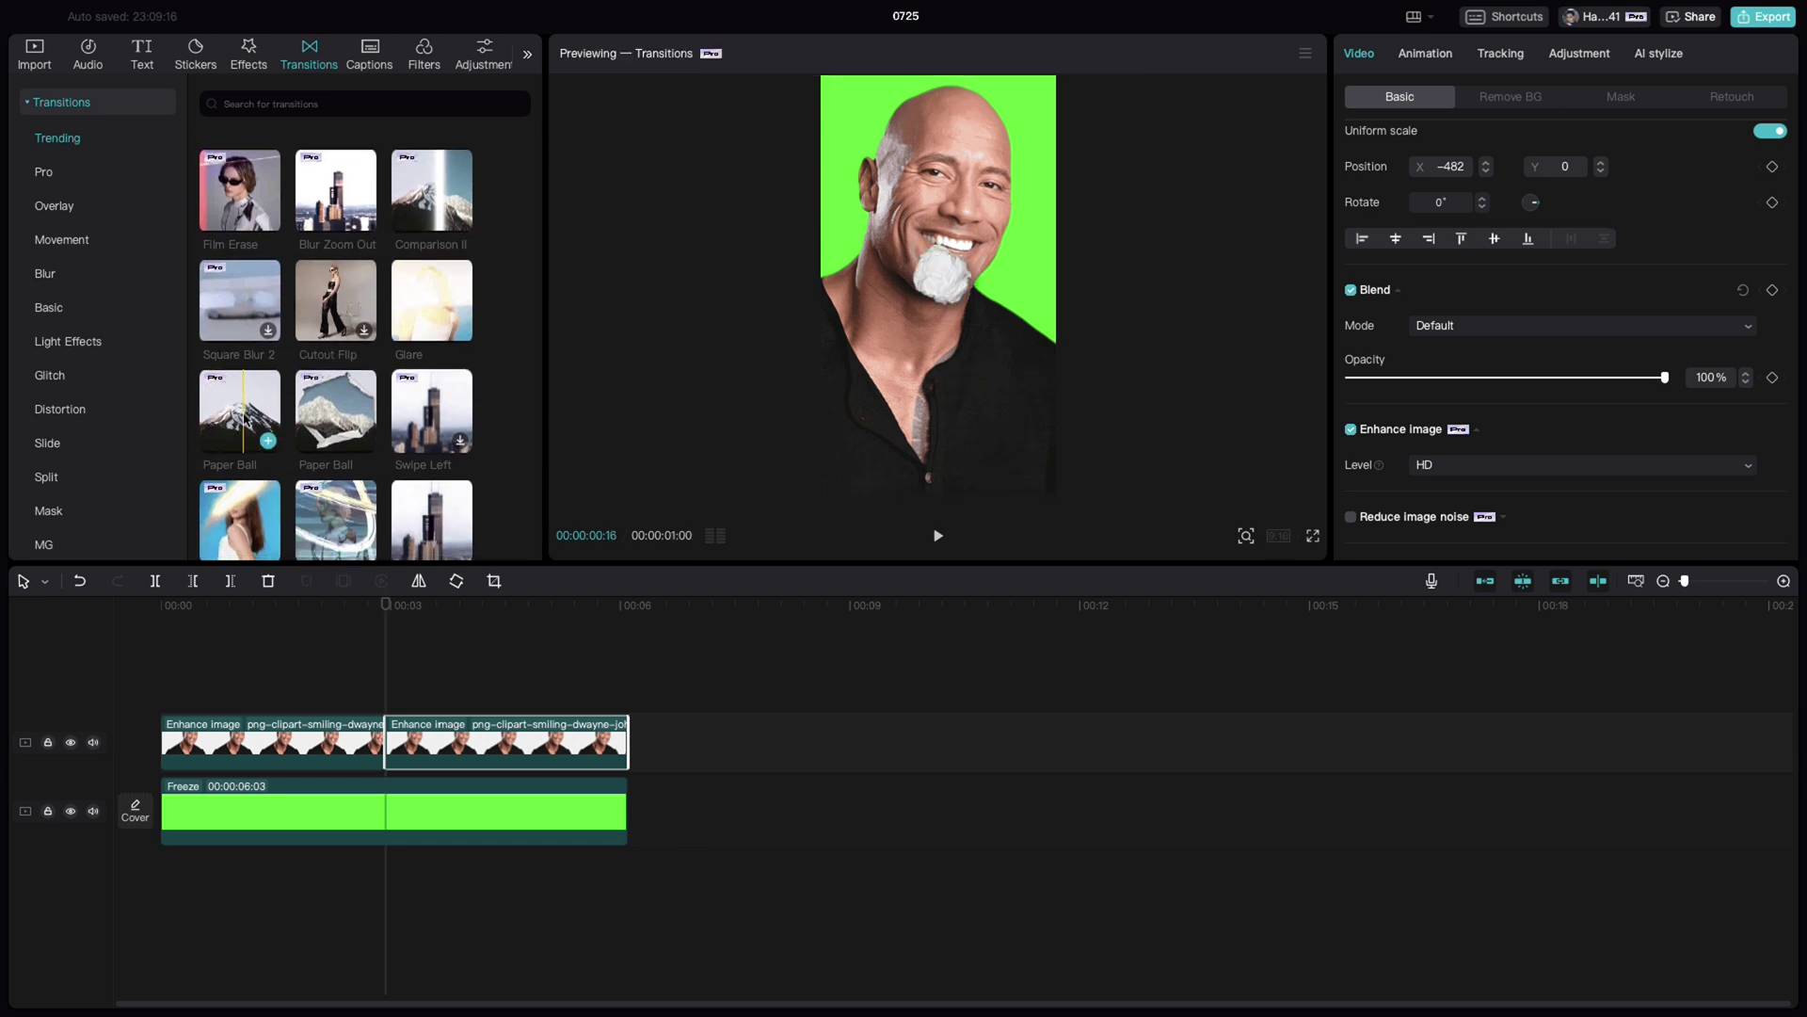
pyautogui.moveTo(245, 420); pyautogui.dragTo(377, 747)
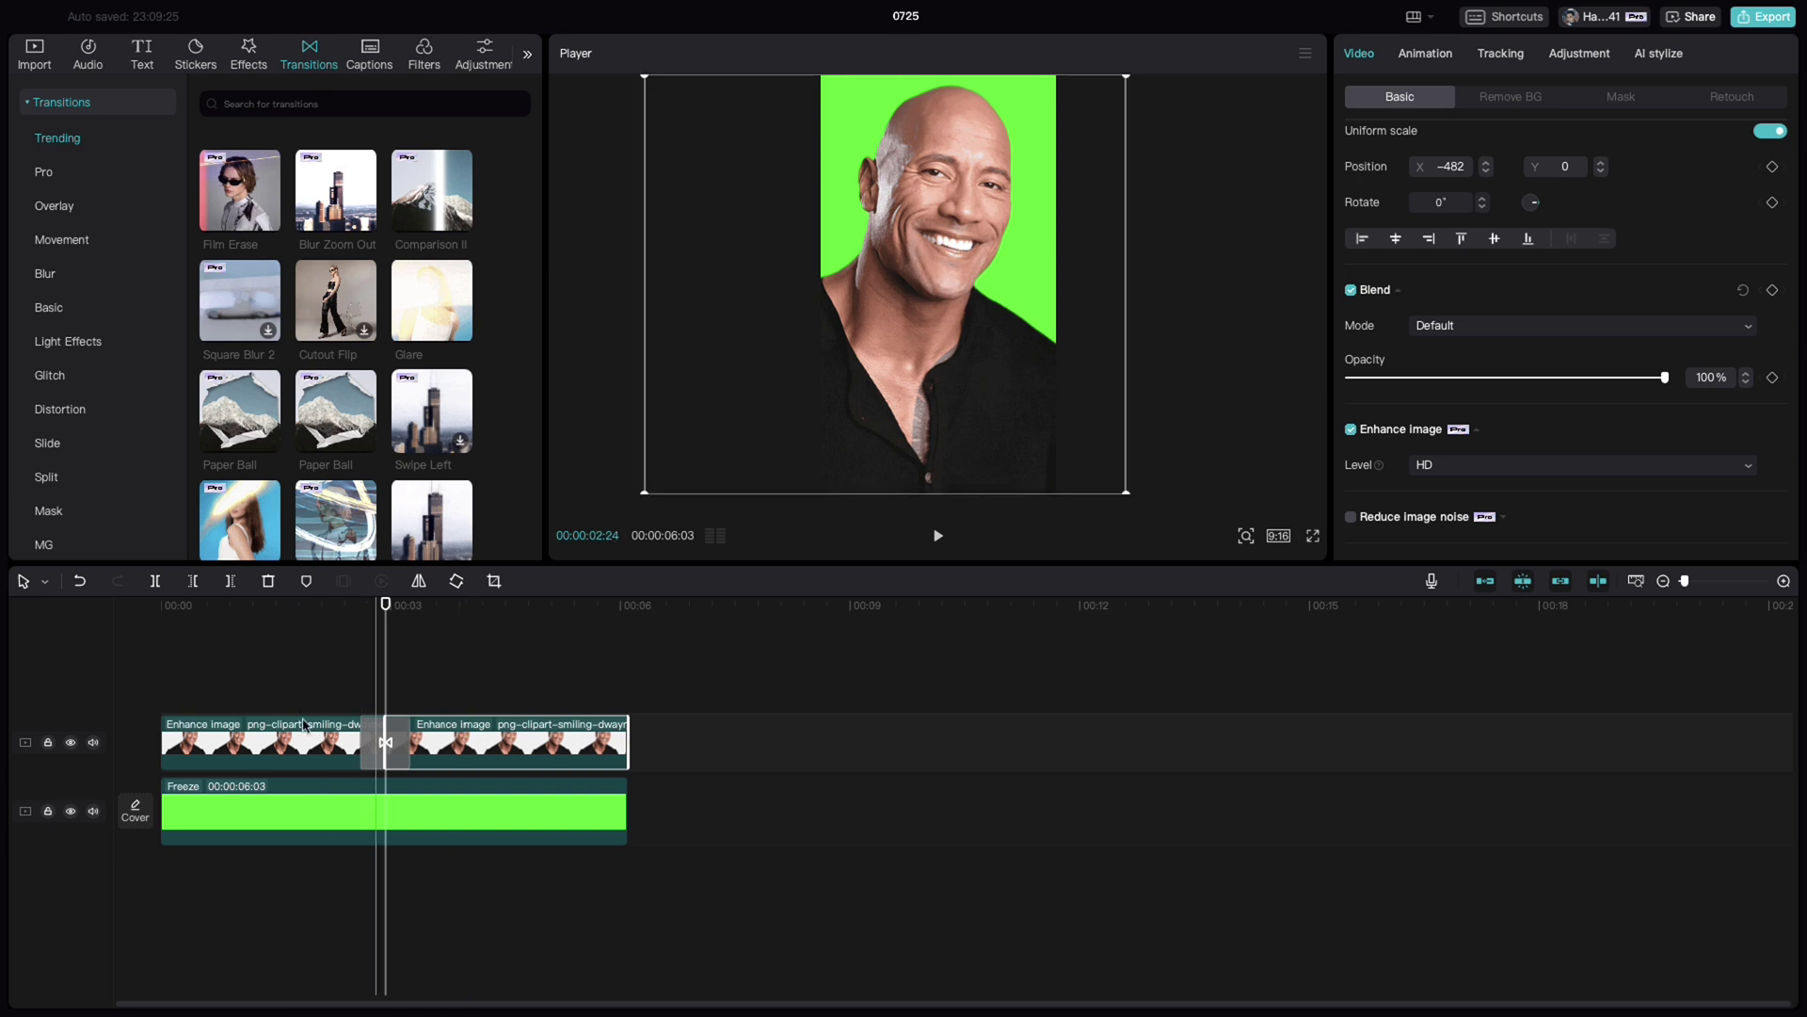
# Change the Paper Ball transition duration from 0.7s to 0.9s.
pyautogui.click(393, 742)
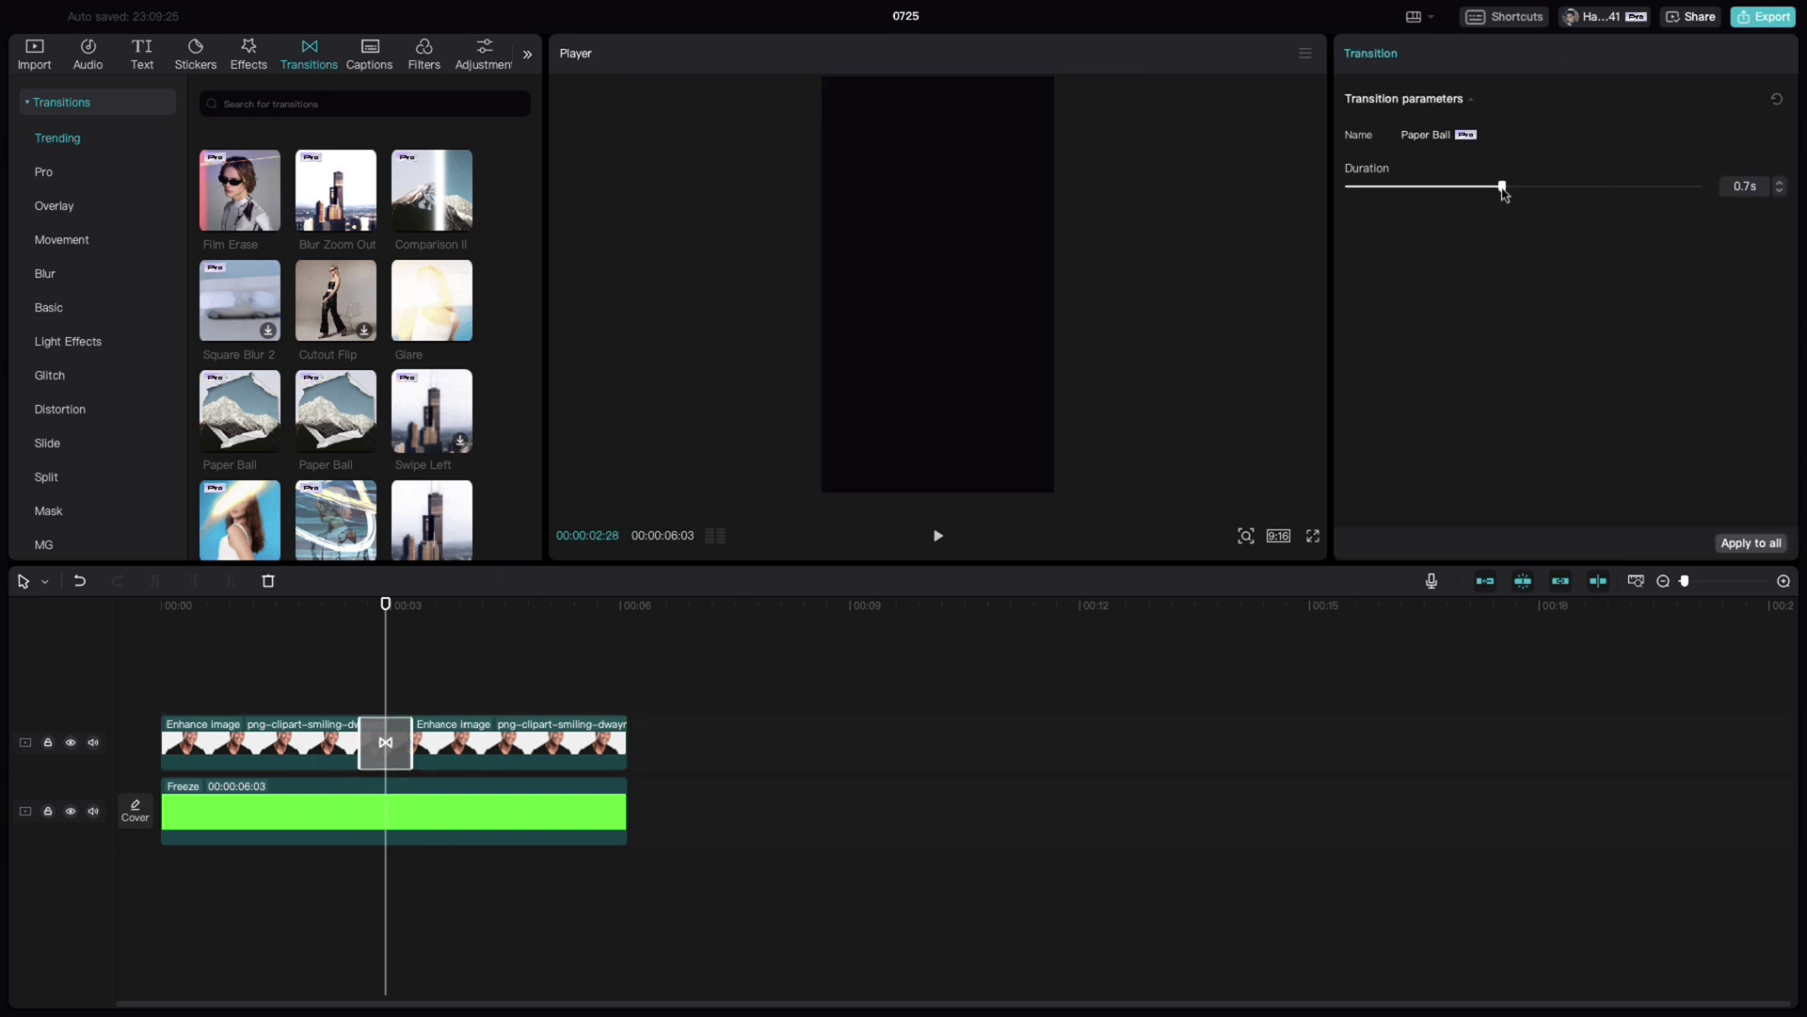
pyautogui.moveTo(1504, 187); pyautogui.dragTo(1530, 187)
pyautogui.moveTo(1571, 187); pyautogui.dragTo(1567, 187)
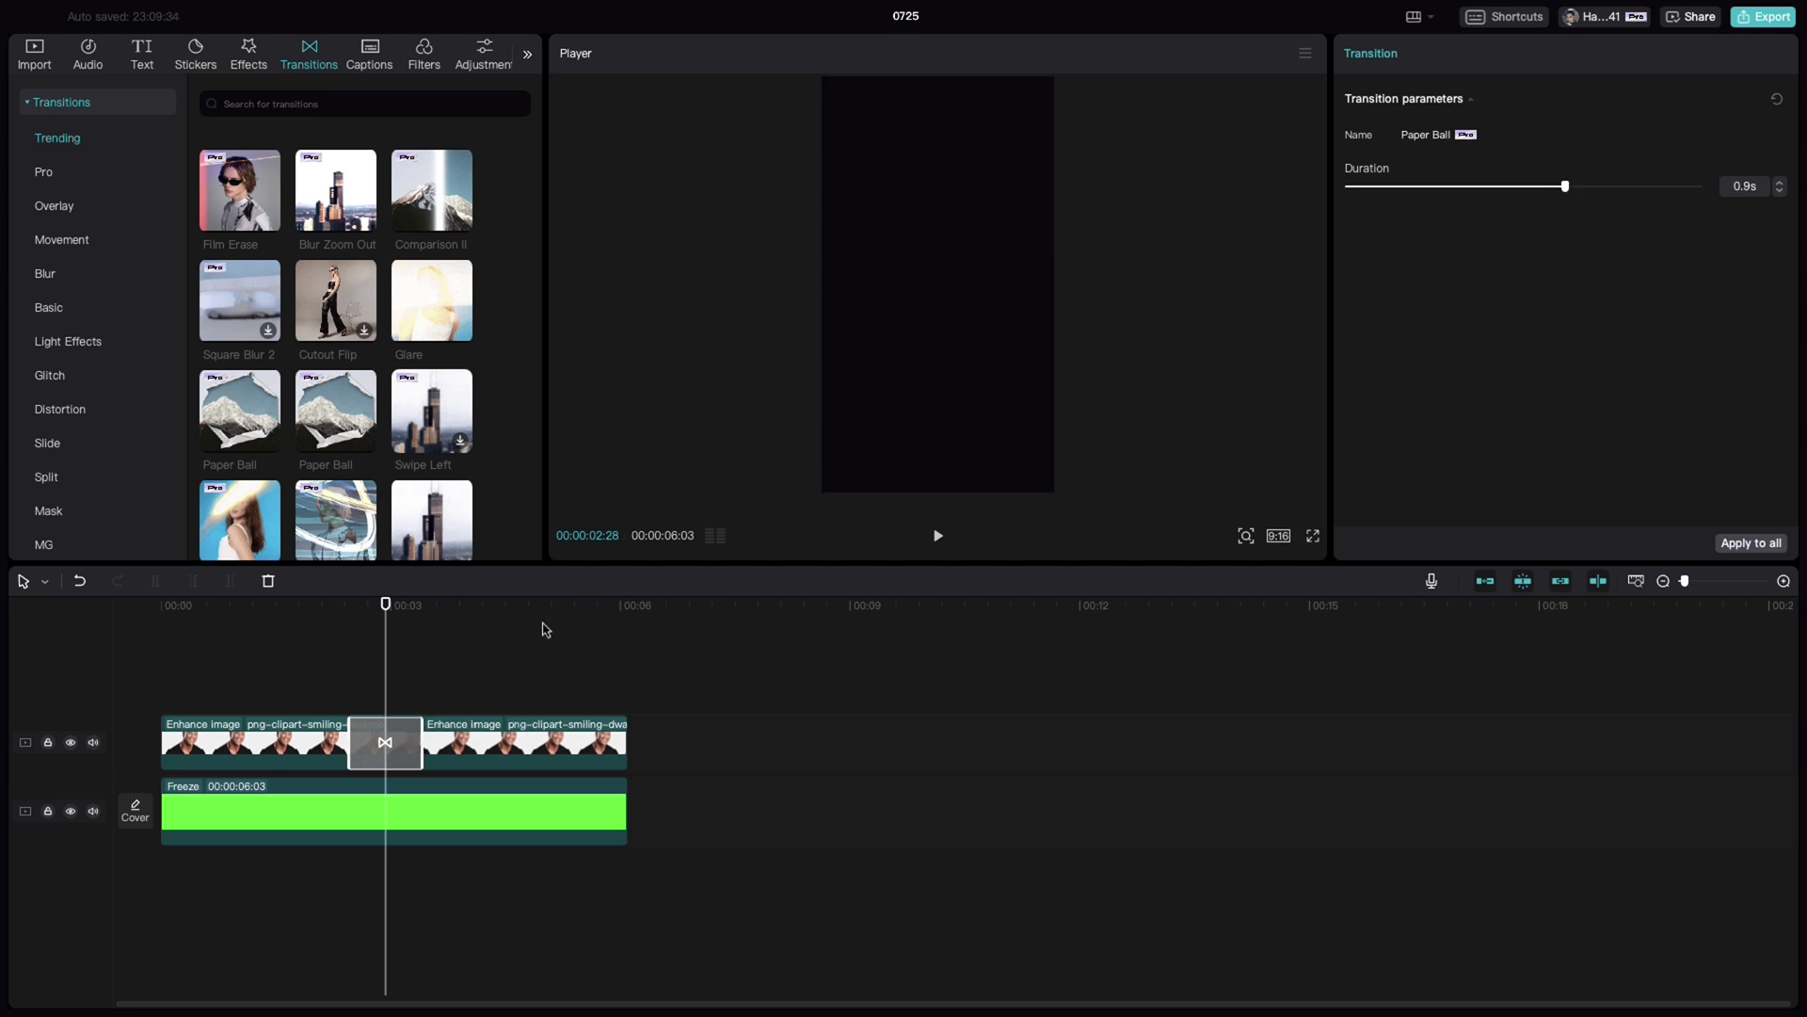
pyautogui.click(292, 748)
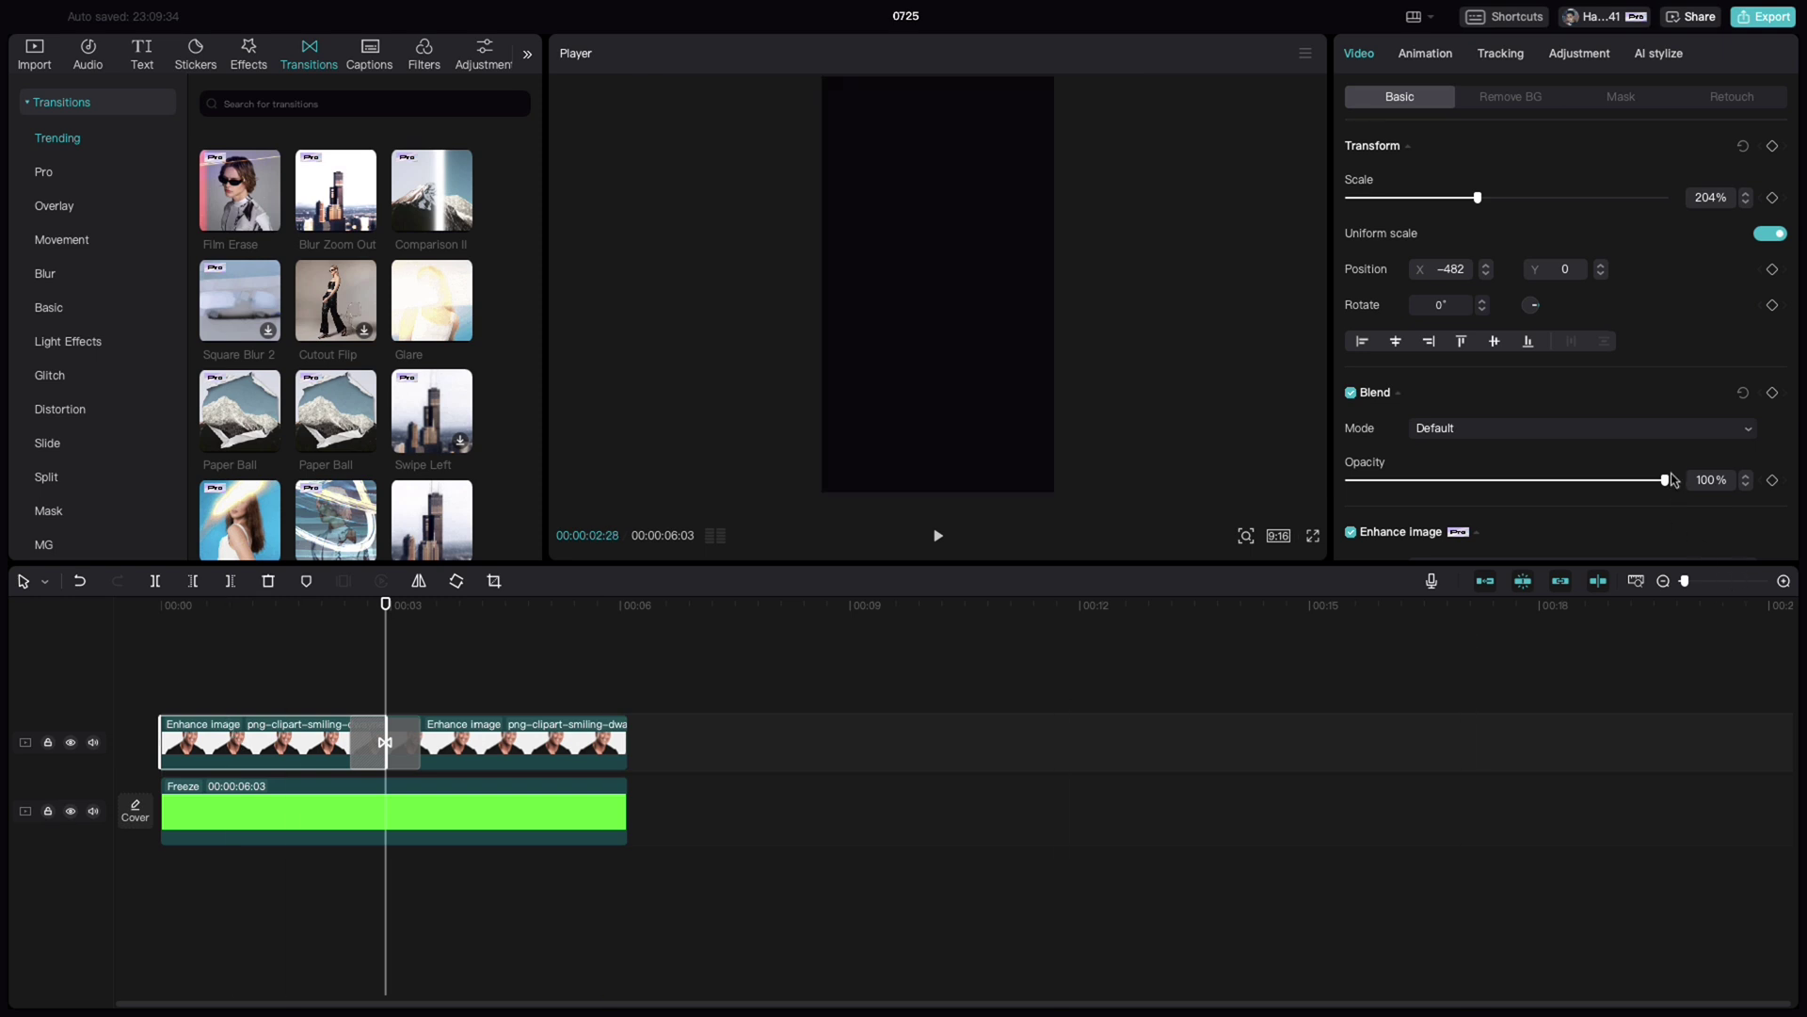
# Set the first portrait clip's opacity to 0% and preview the paper ball unfolding.
pyautogui.moveTo(1665, 481); pyautogui.dragTo(1257, 503)
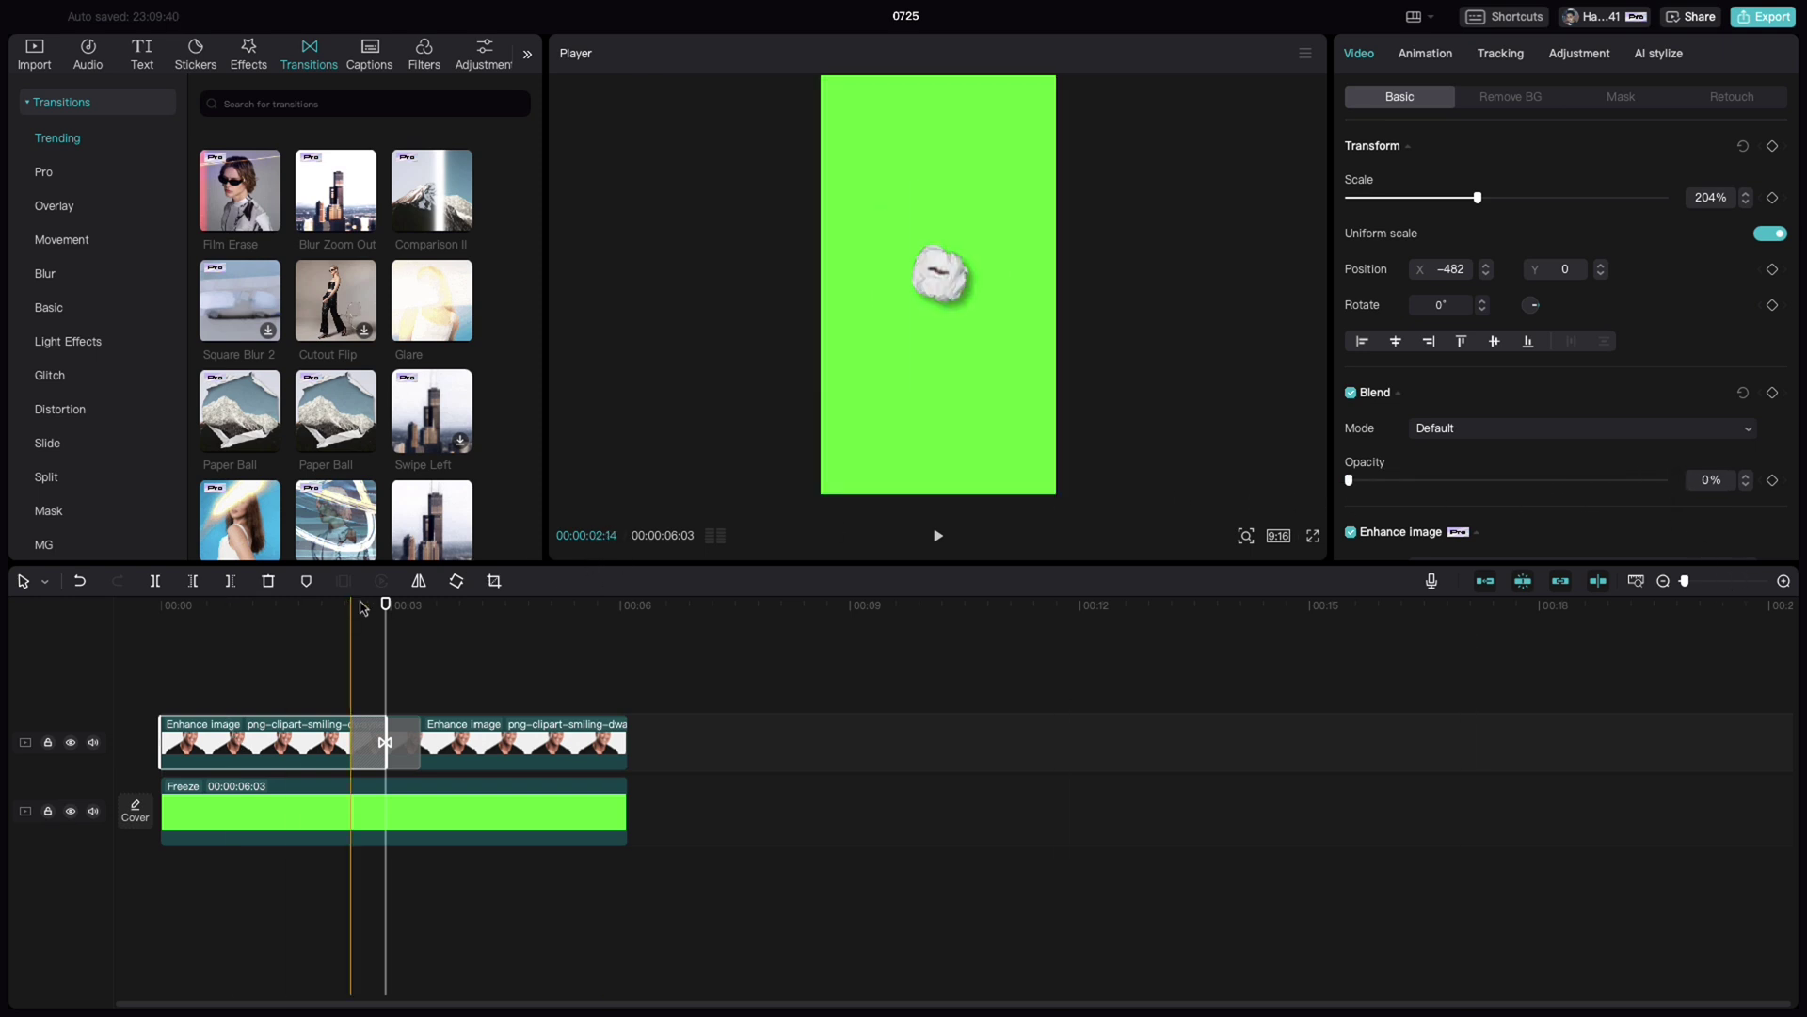
pyautogui.click(326, 607)
pyautogui.moveTo(326, 607); pyautogui.dragTo(420, 607)
# Export the video as 0725(1).mp4 and import it into the media library.
pyautogui.click(1767, 18)
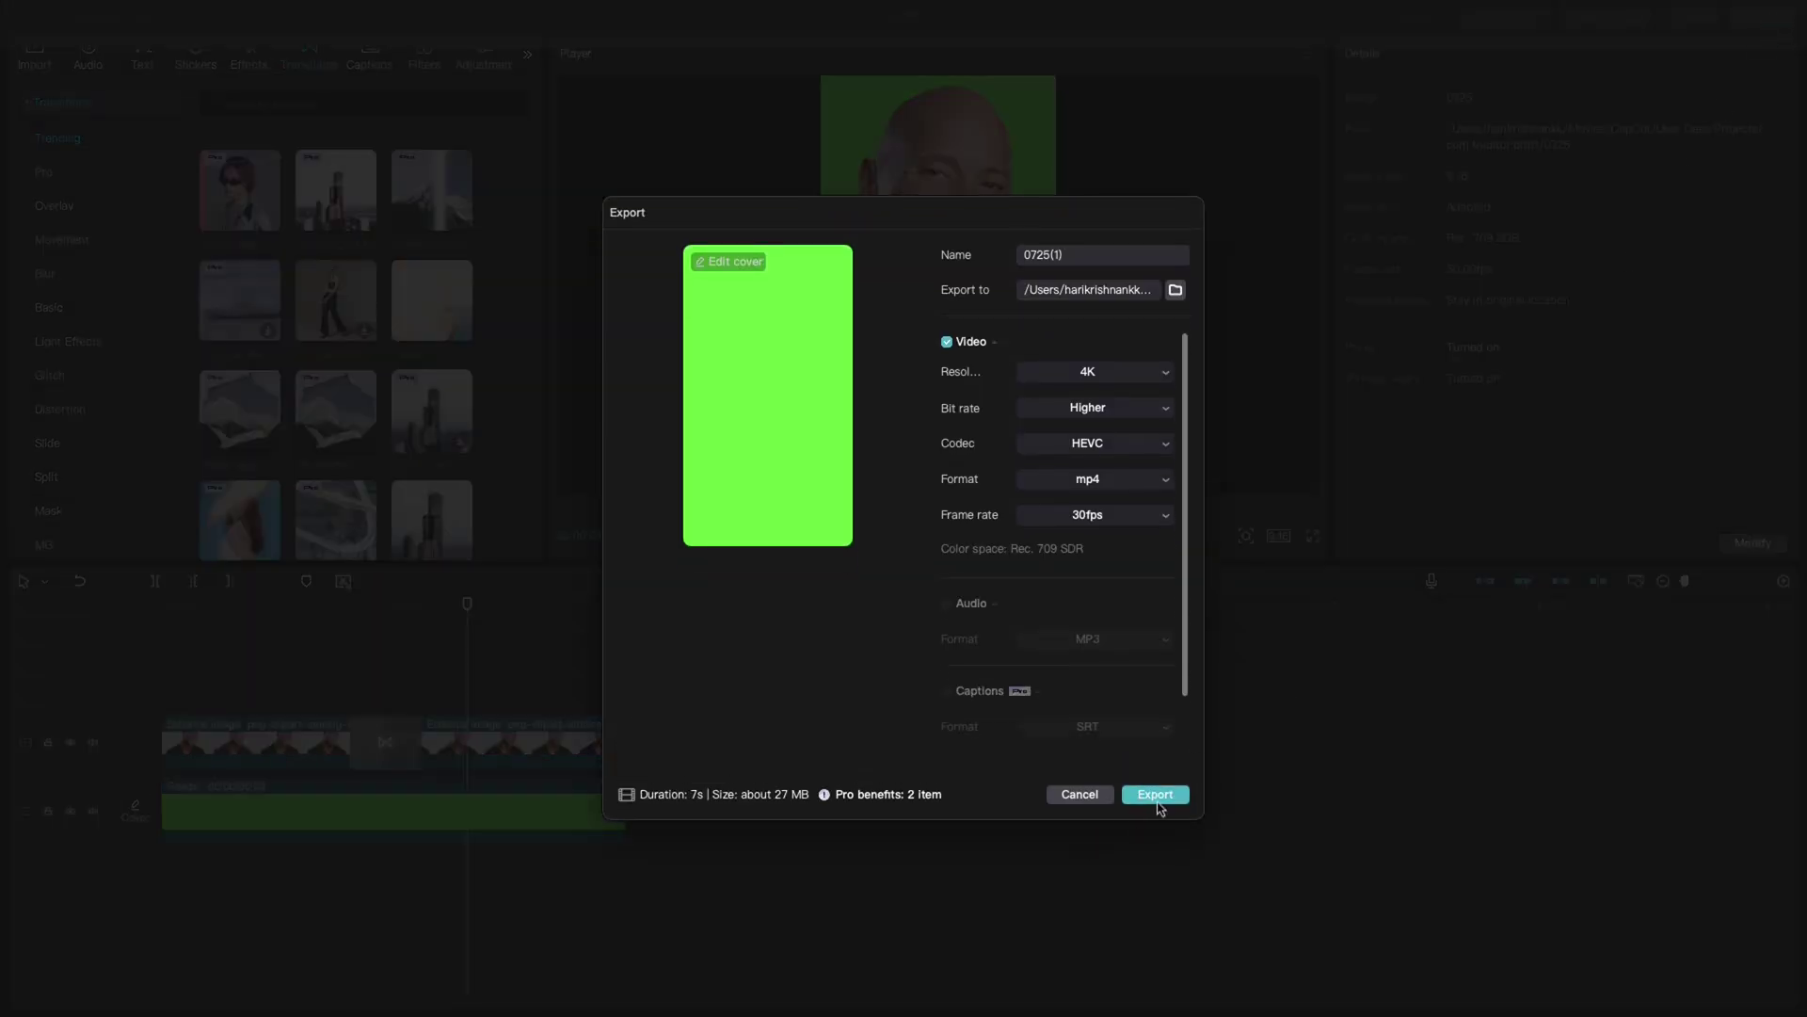
pyautogui.click(1156, 795)
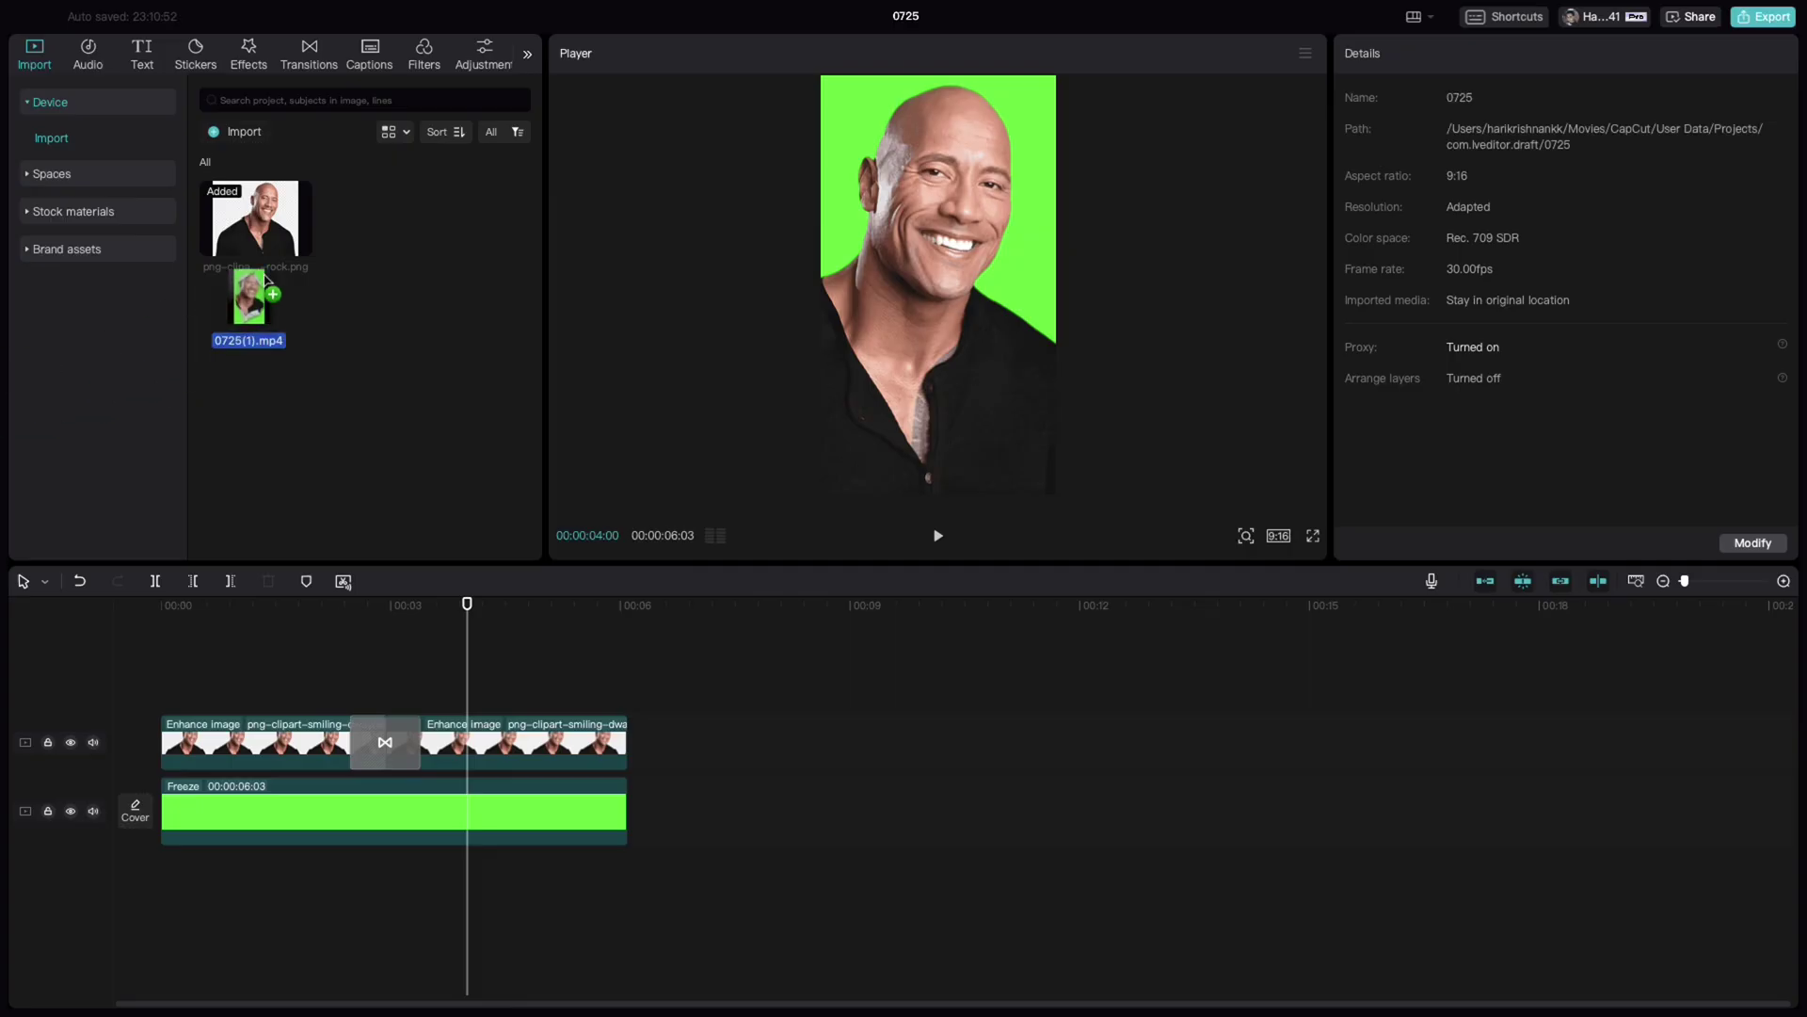
pyautogui.moveTo(252, 292); pyautogui.dragTo(397, 225)
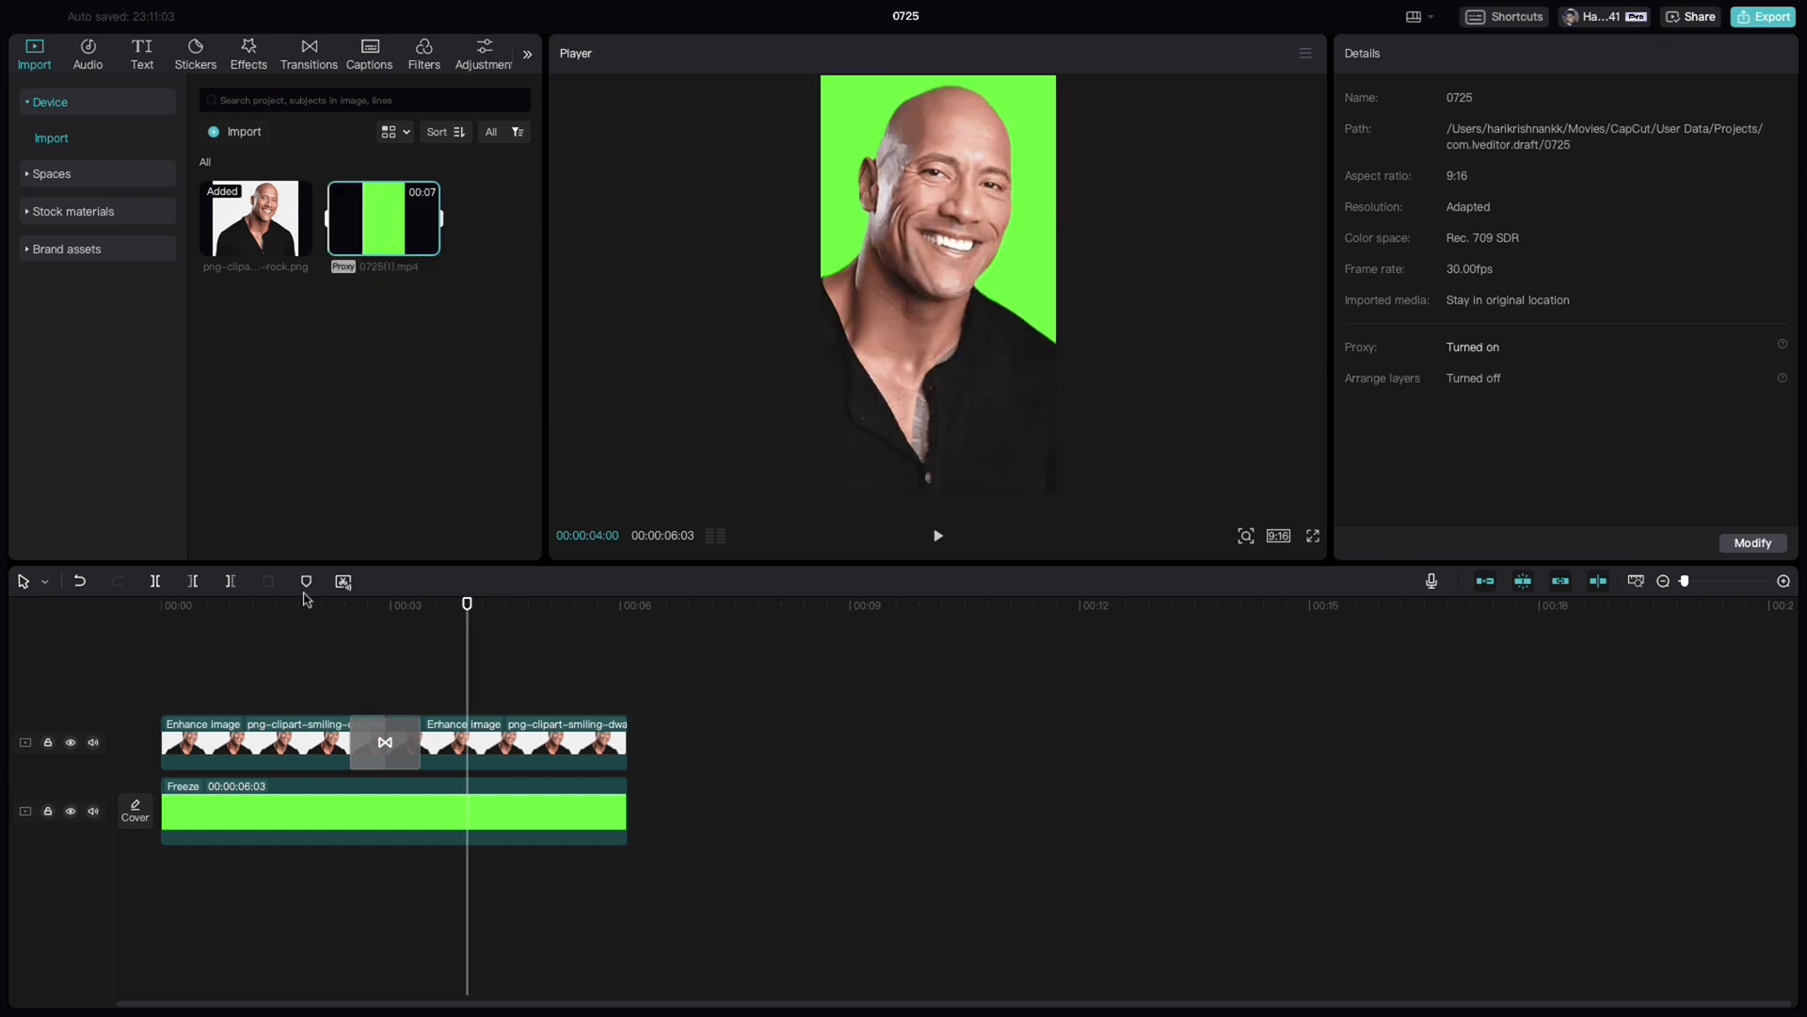
# Delete all three clips to empty the timeline.
pyautogui.click(253, 753)
pyautogui.press('Delete')
pyautogui.click(428, 743)
pyautogui.press('Delete')
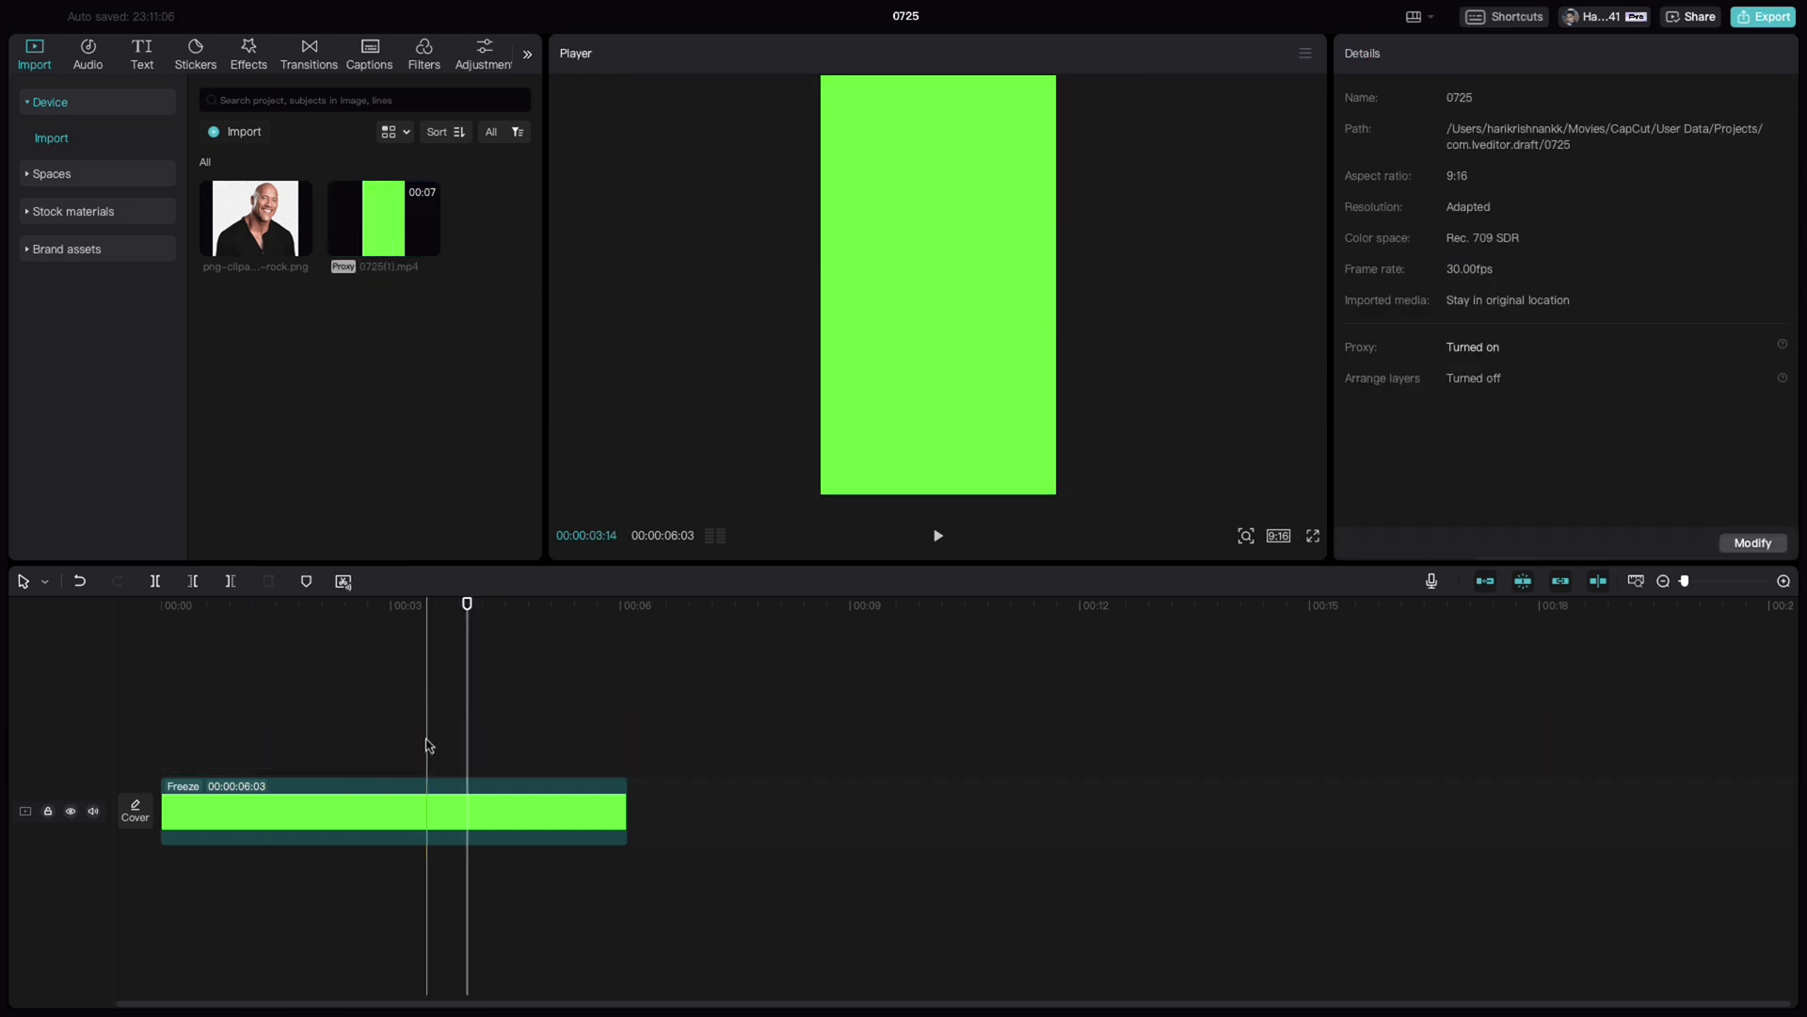
pyautogui.click(355, 819)
pyautogui.press('Delete')
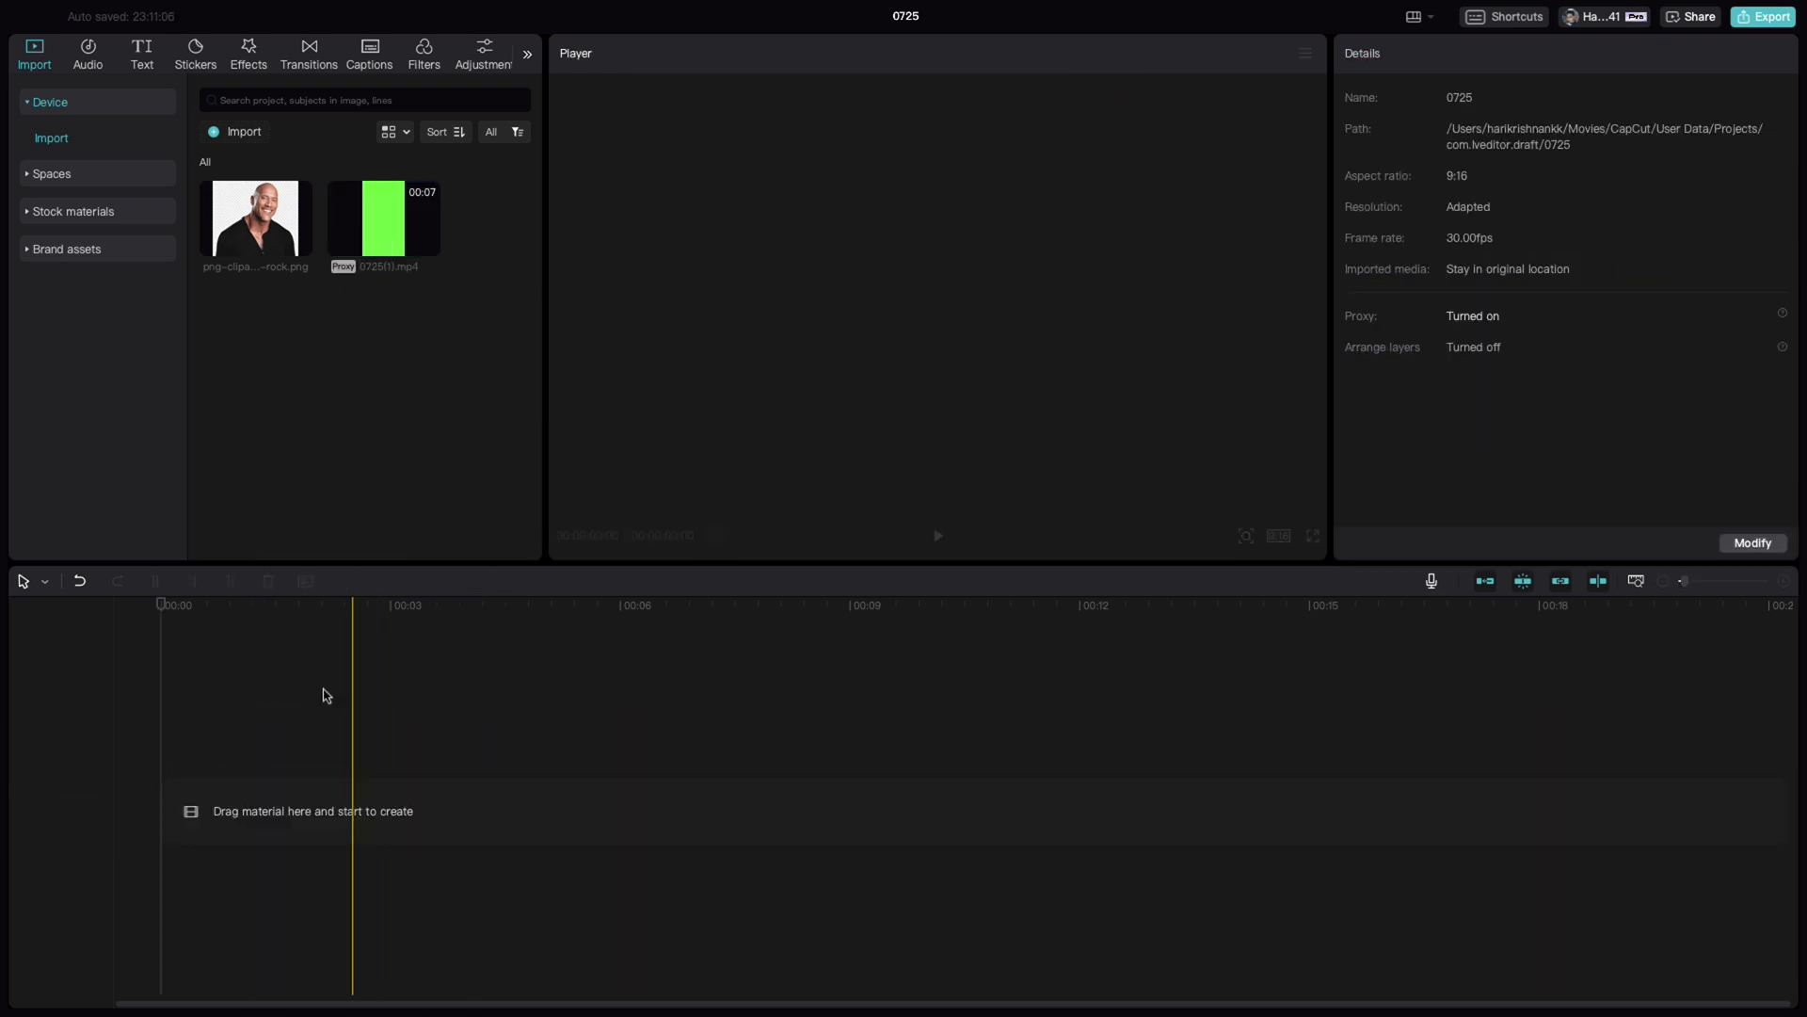
# Add the pixel mosaic stock clip, rotated -90° and scaled up to fill the vertical frame.
pyautogui.click(42, 213)
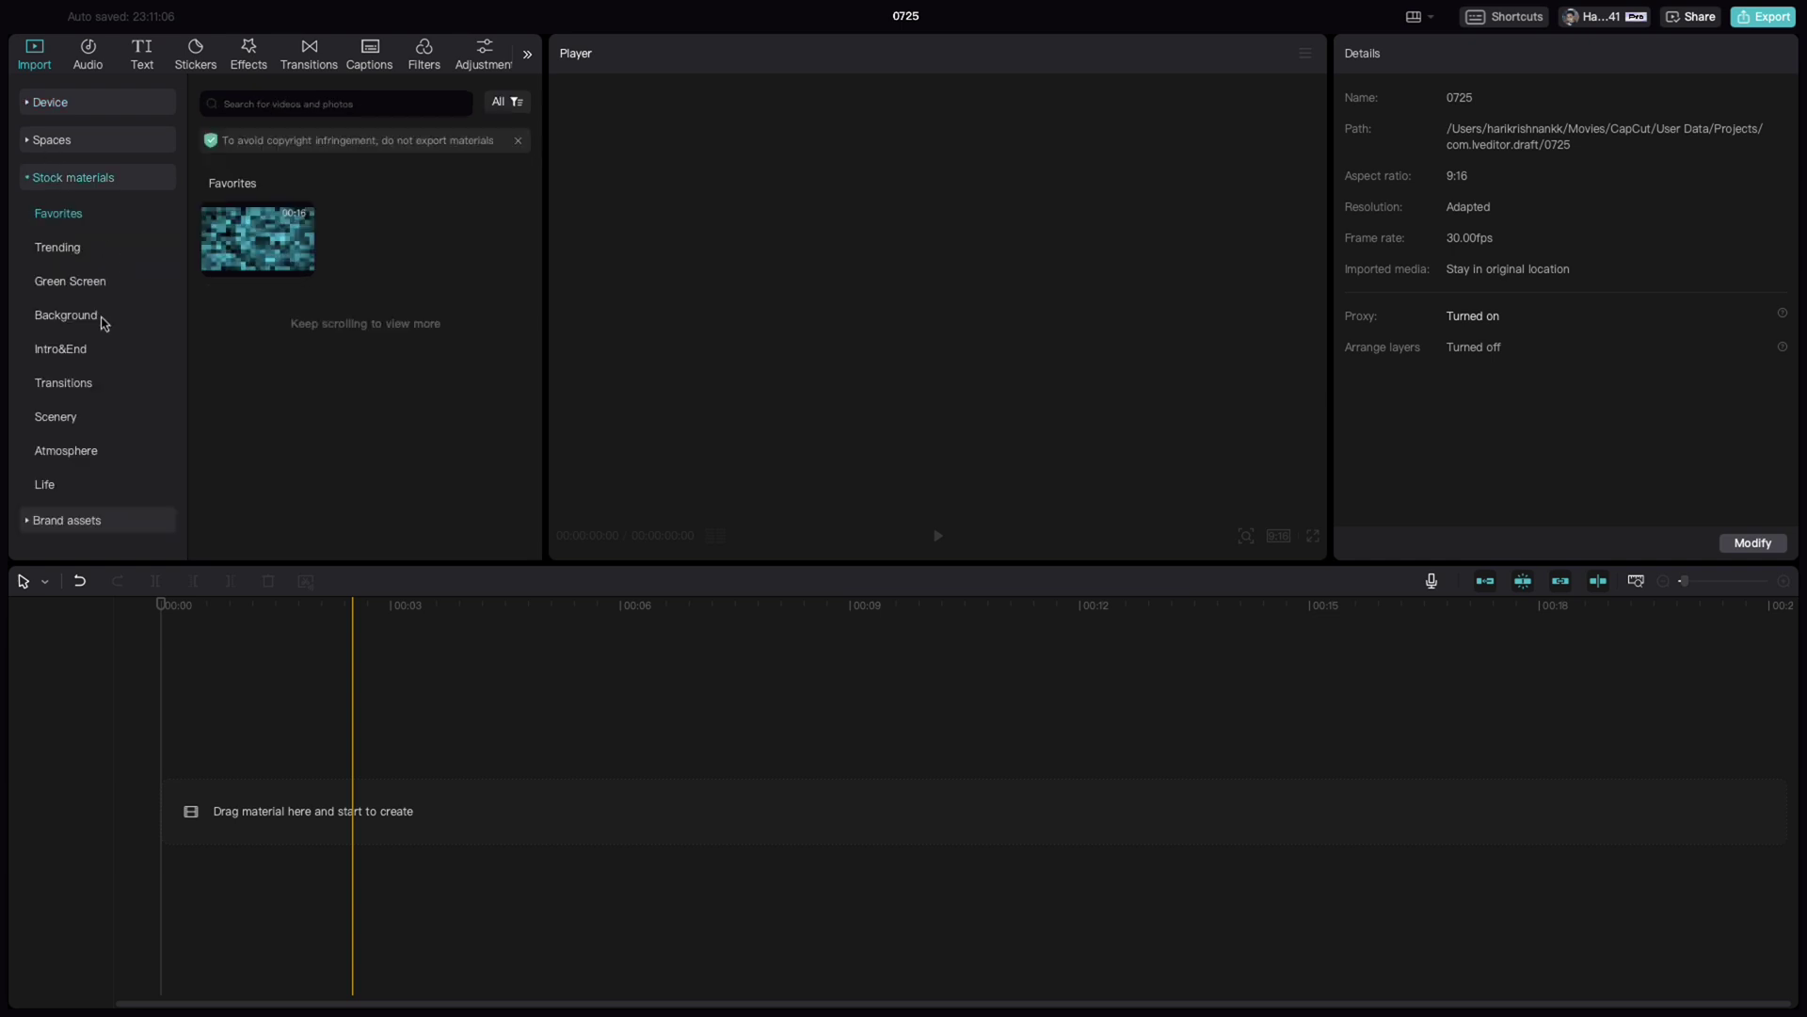
pyautogui.moveTo(233, 241); pyautogui.dragTo(174, 815)
pyautogui.moveTo(936, 376); pyautogui.dragTo(1071, 293)
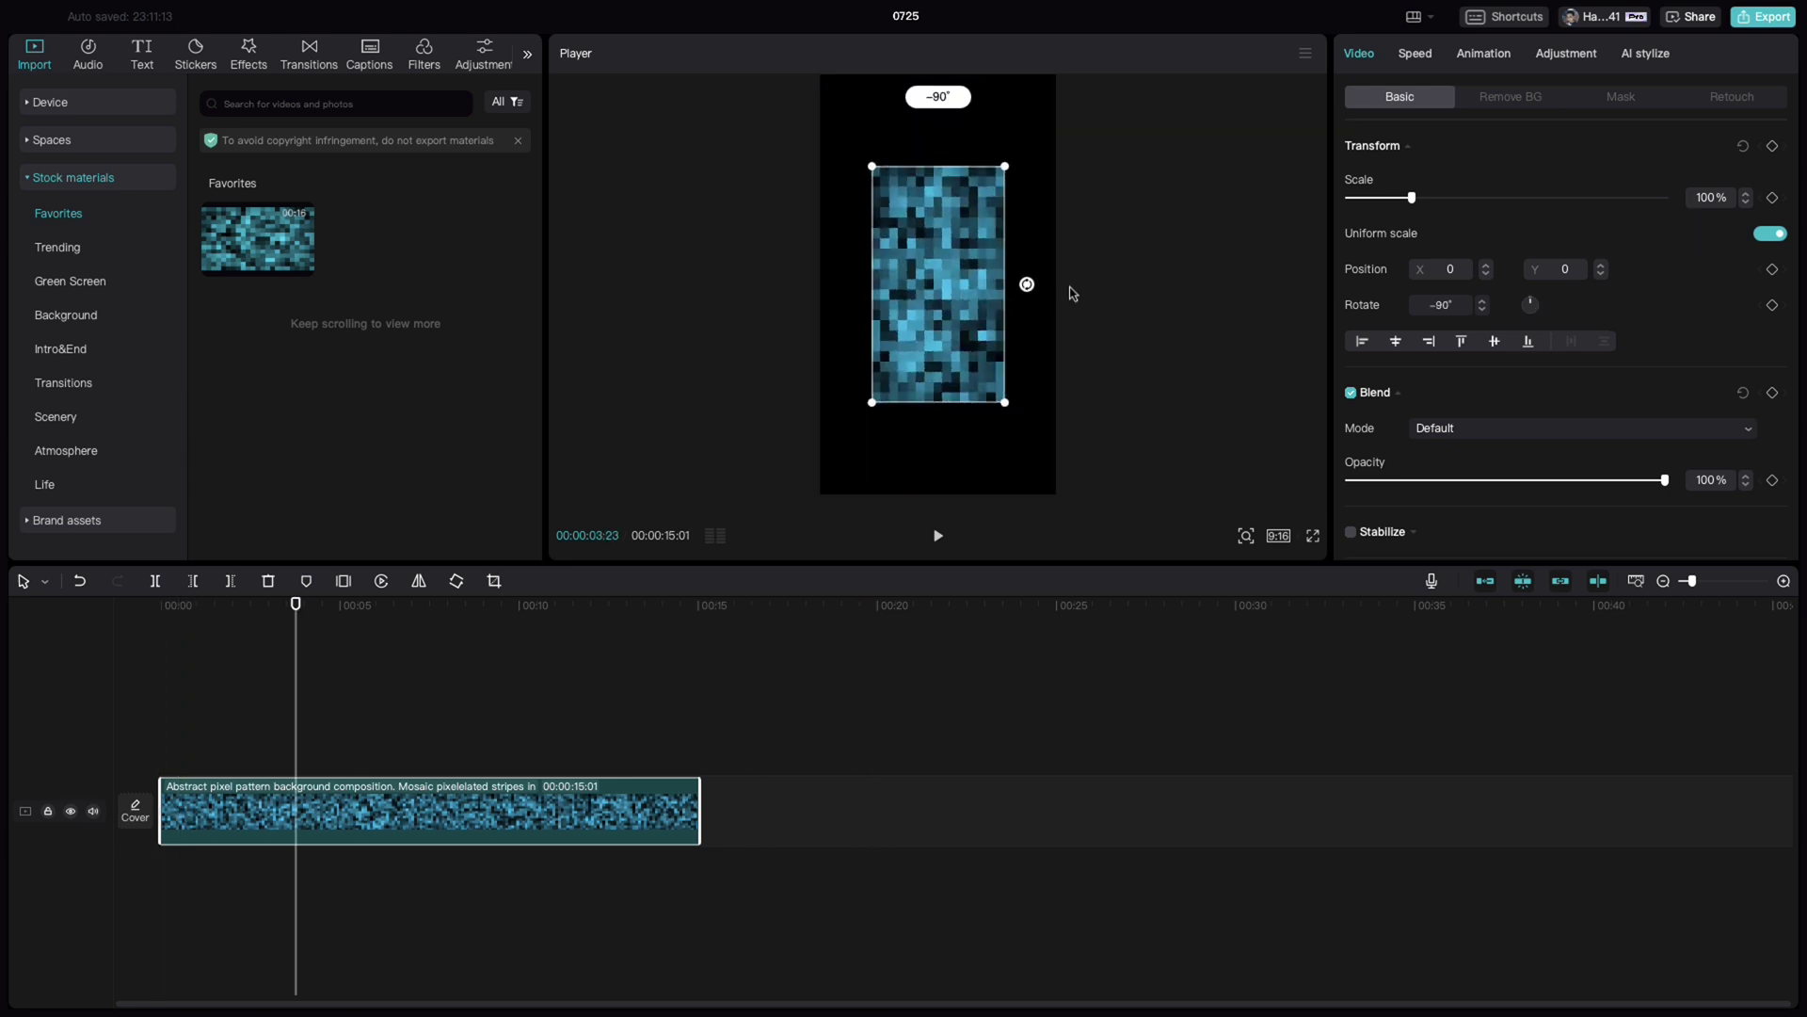
pyautogui.moveTo(1006, 400); pyautogui.dragTo(1089, 525)
pyautogui.click(783, 625)
pyautogui.click(278, 781)
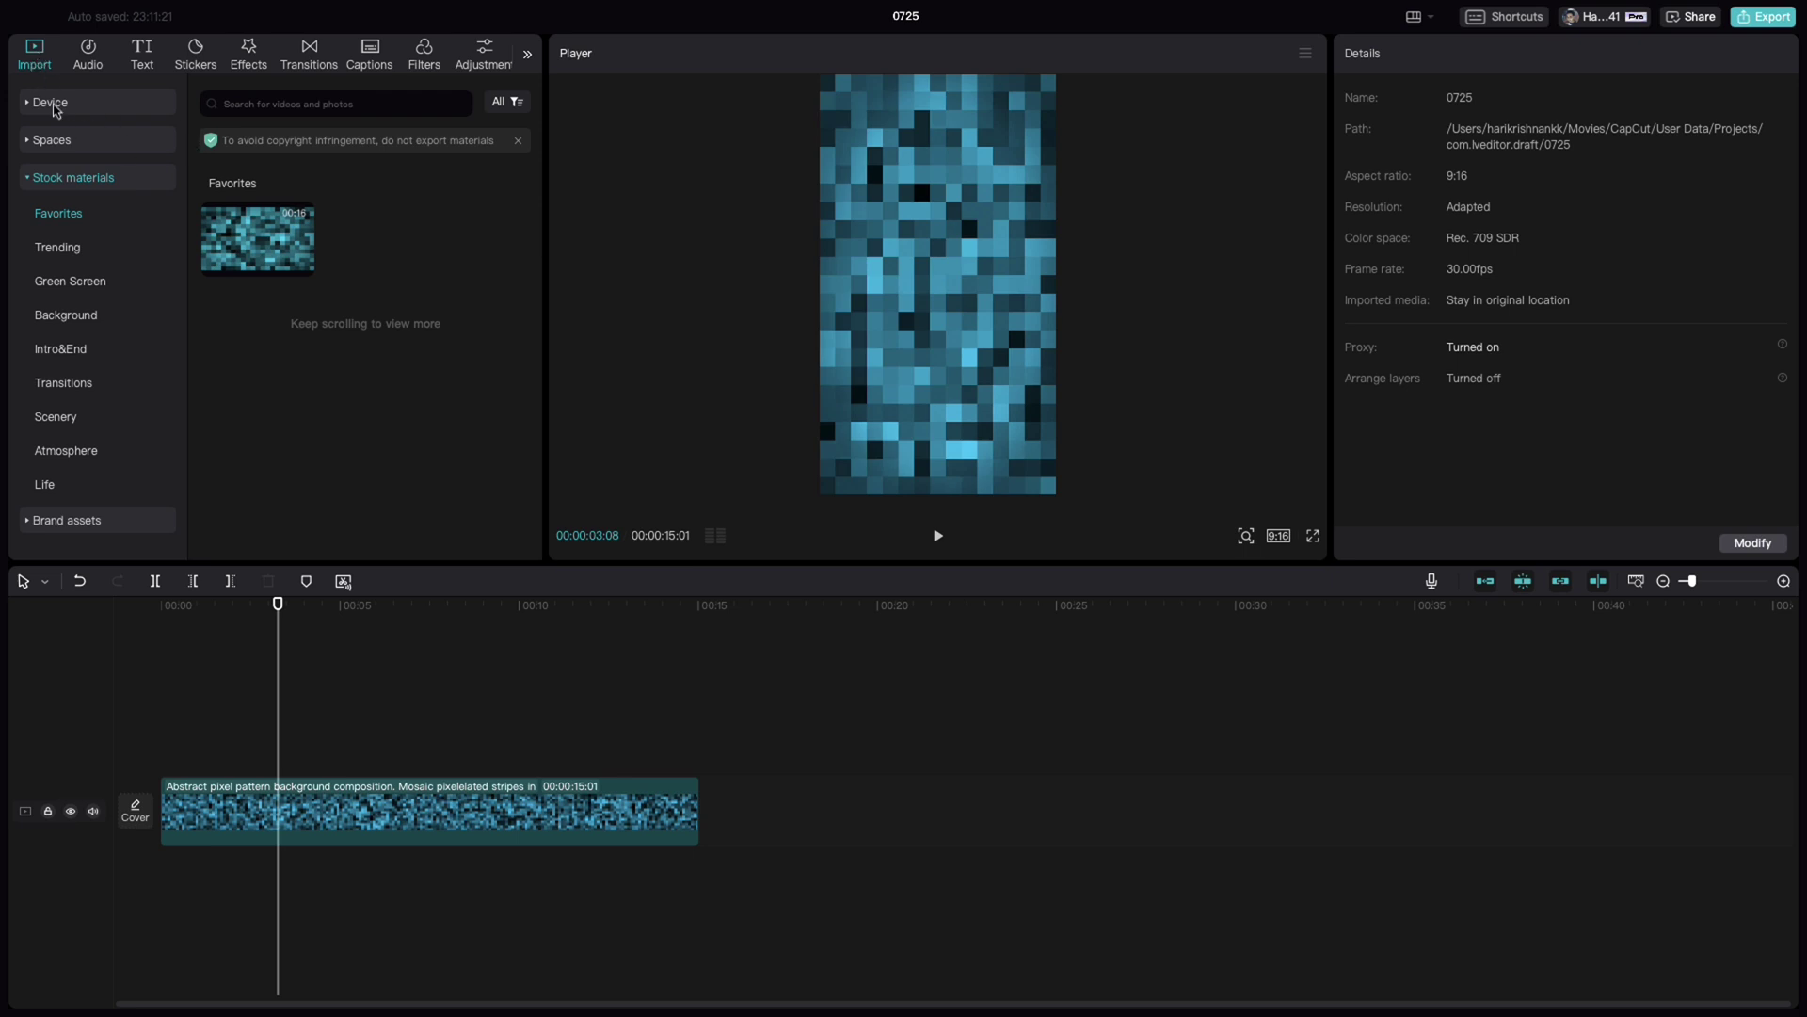
# Add 0725(1).mp4 above the mosaic track and set the playhead to 00:00:02:16.
pyautogui.click(54, 106)
pyautogui.moveTo(396, 247); pyautogui.dragTo(170, 745)
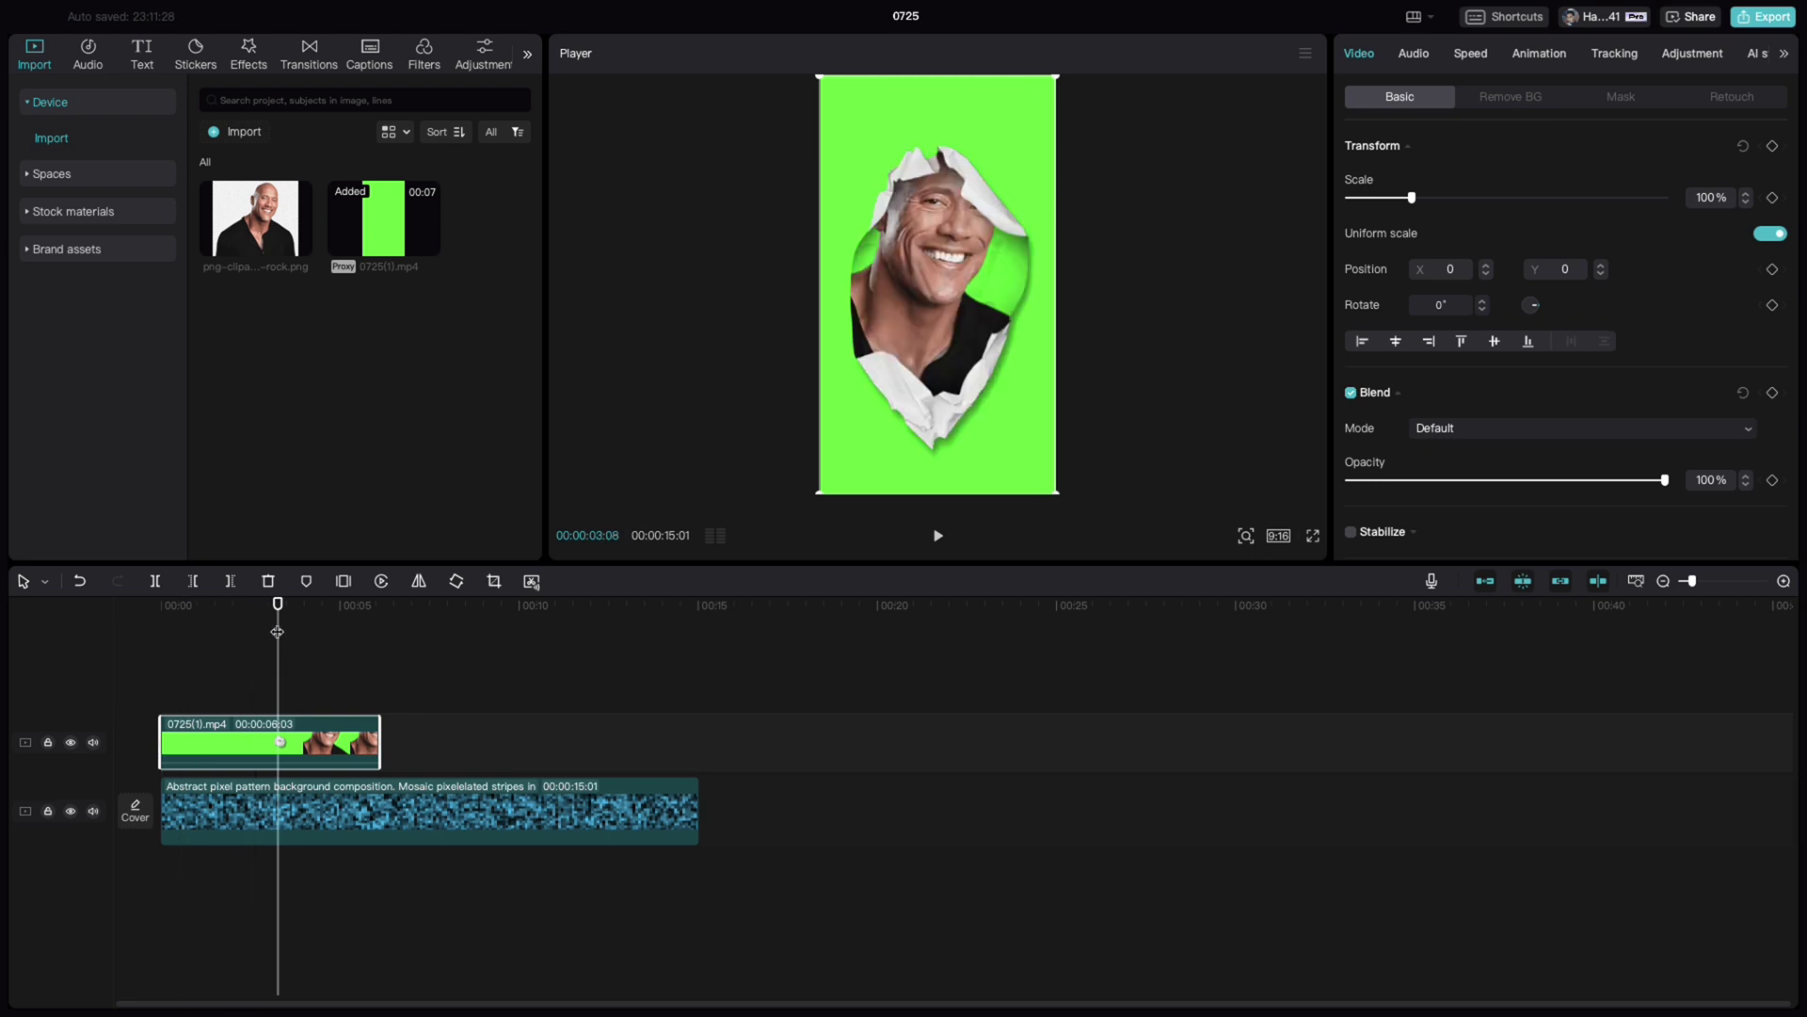
pyautogui.moveTo(277, 631); pyautogui.dragTo(271, 625)
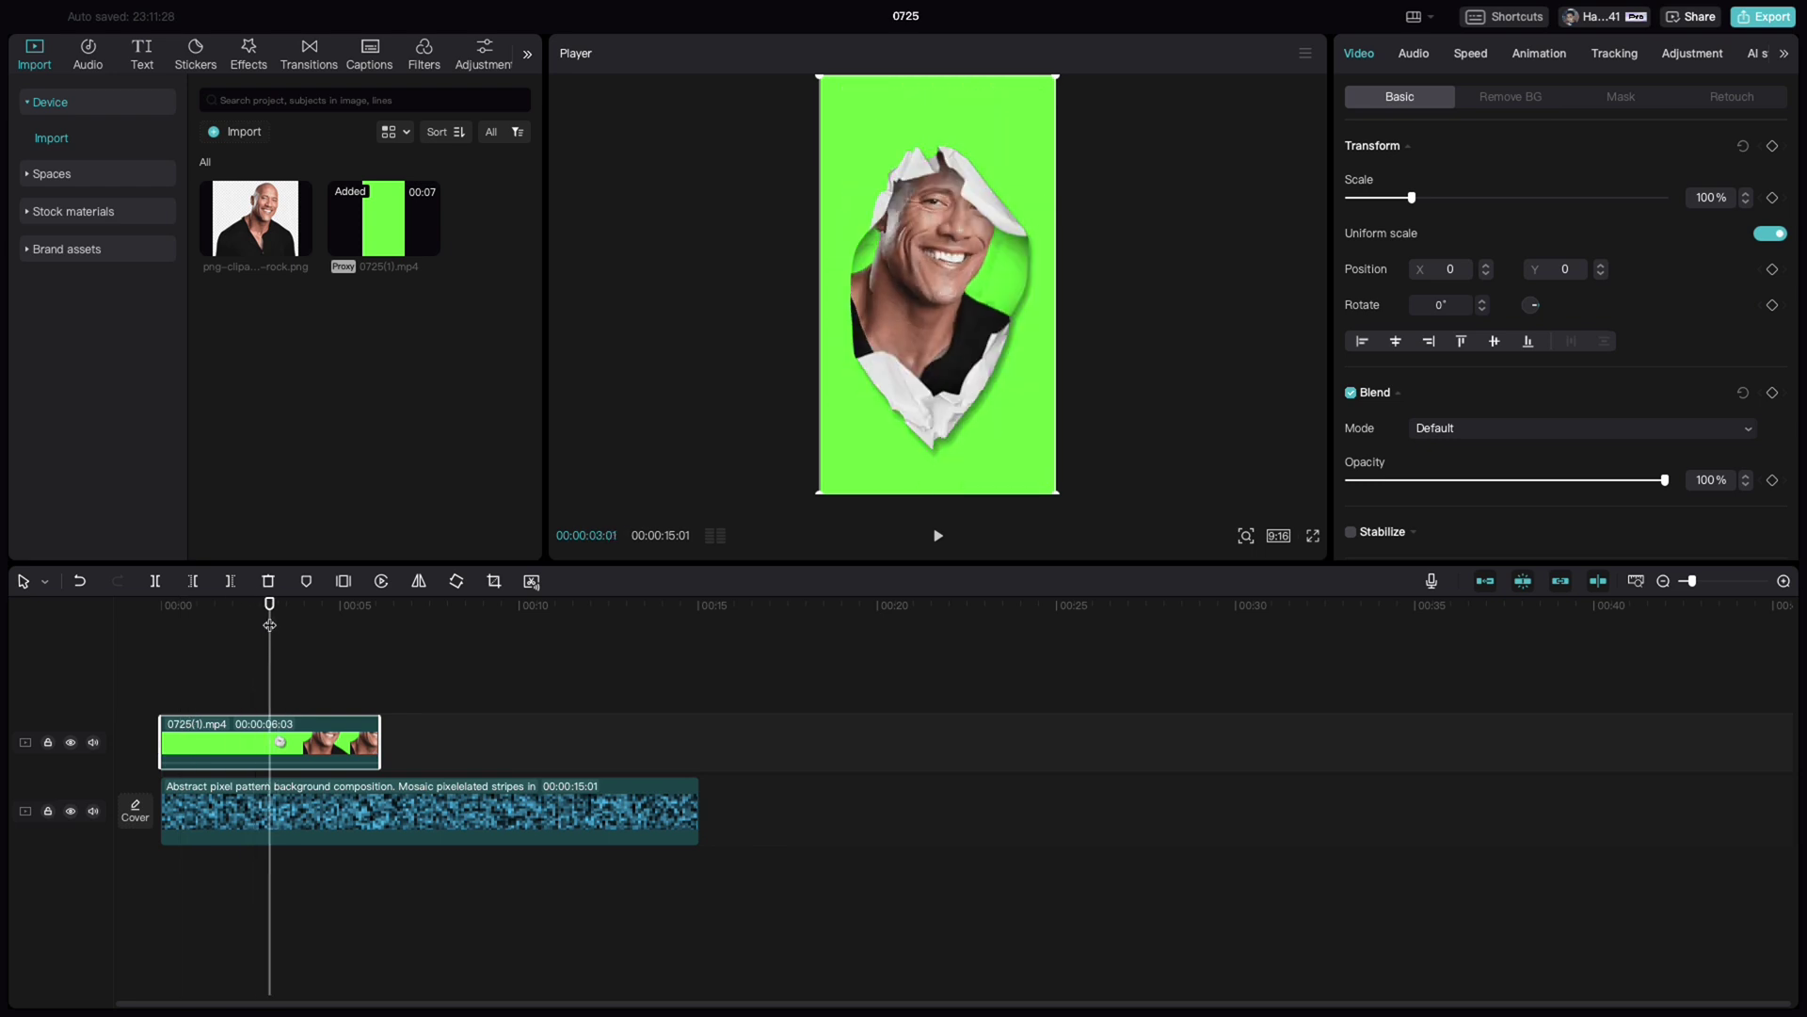
pyautogui.press('Left')
pyautogui.press('Left')
pyautogui.press('Left')
pyautogui.press('Left')
pyautogui.press('Left')
pyautogui.press('Left')
pyautogui.press('Left')
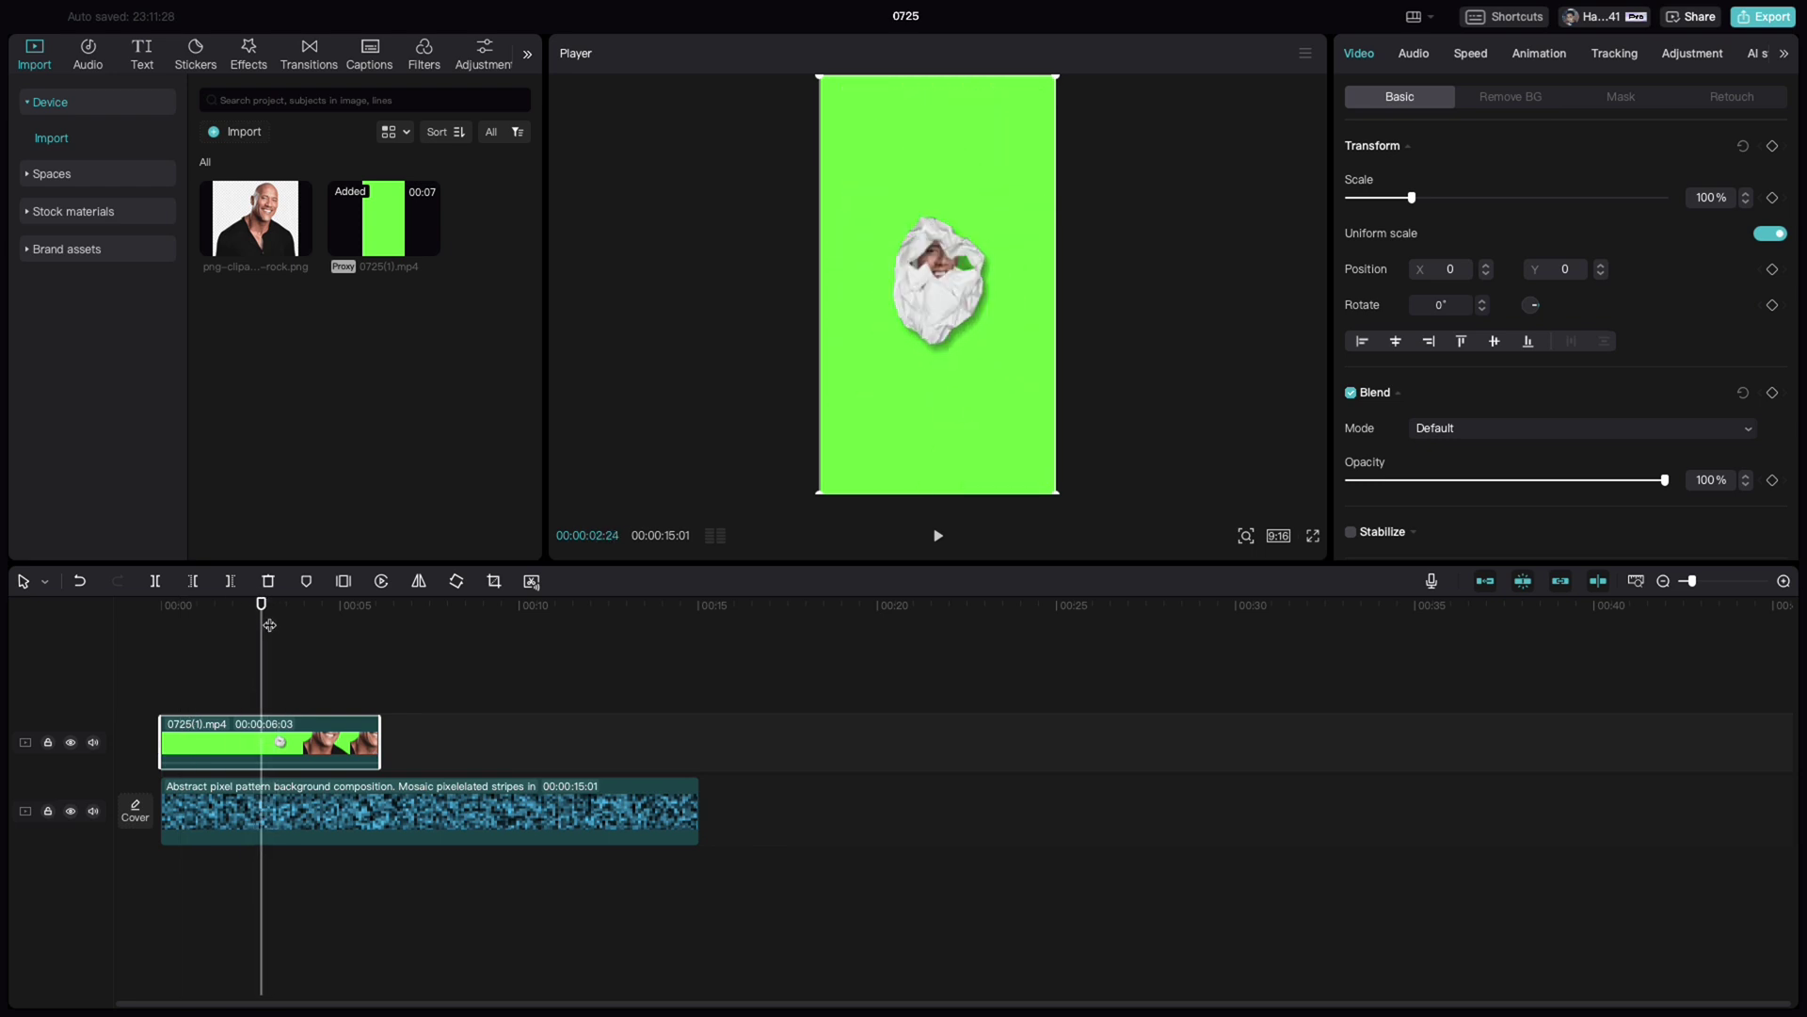
pyautogui.press('Left')
pyautogui.press('Left')
pyautogui.press('Left')
pyautogui.press('Left')
pyautogui.press('Left')
pyautogui.press('Left')
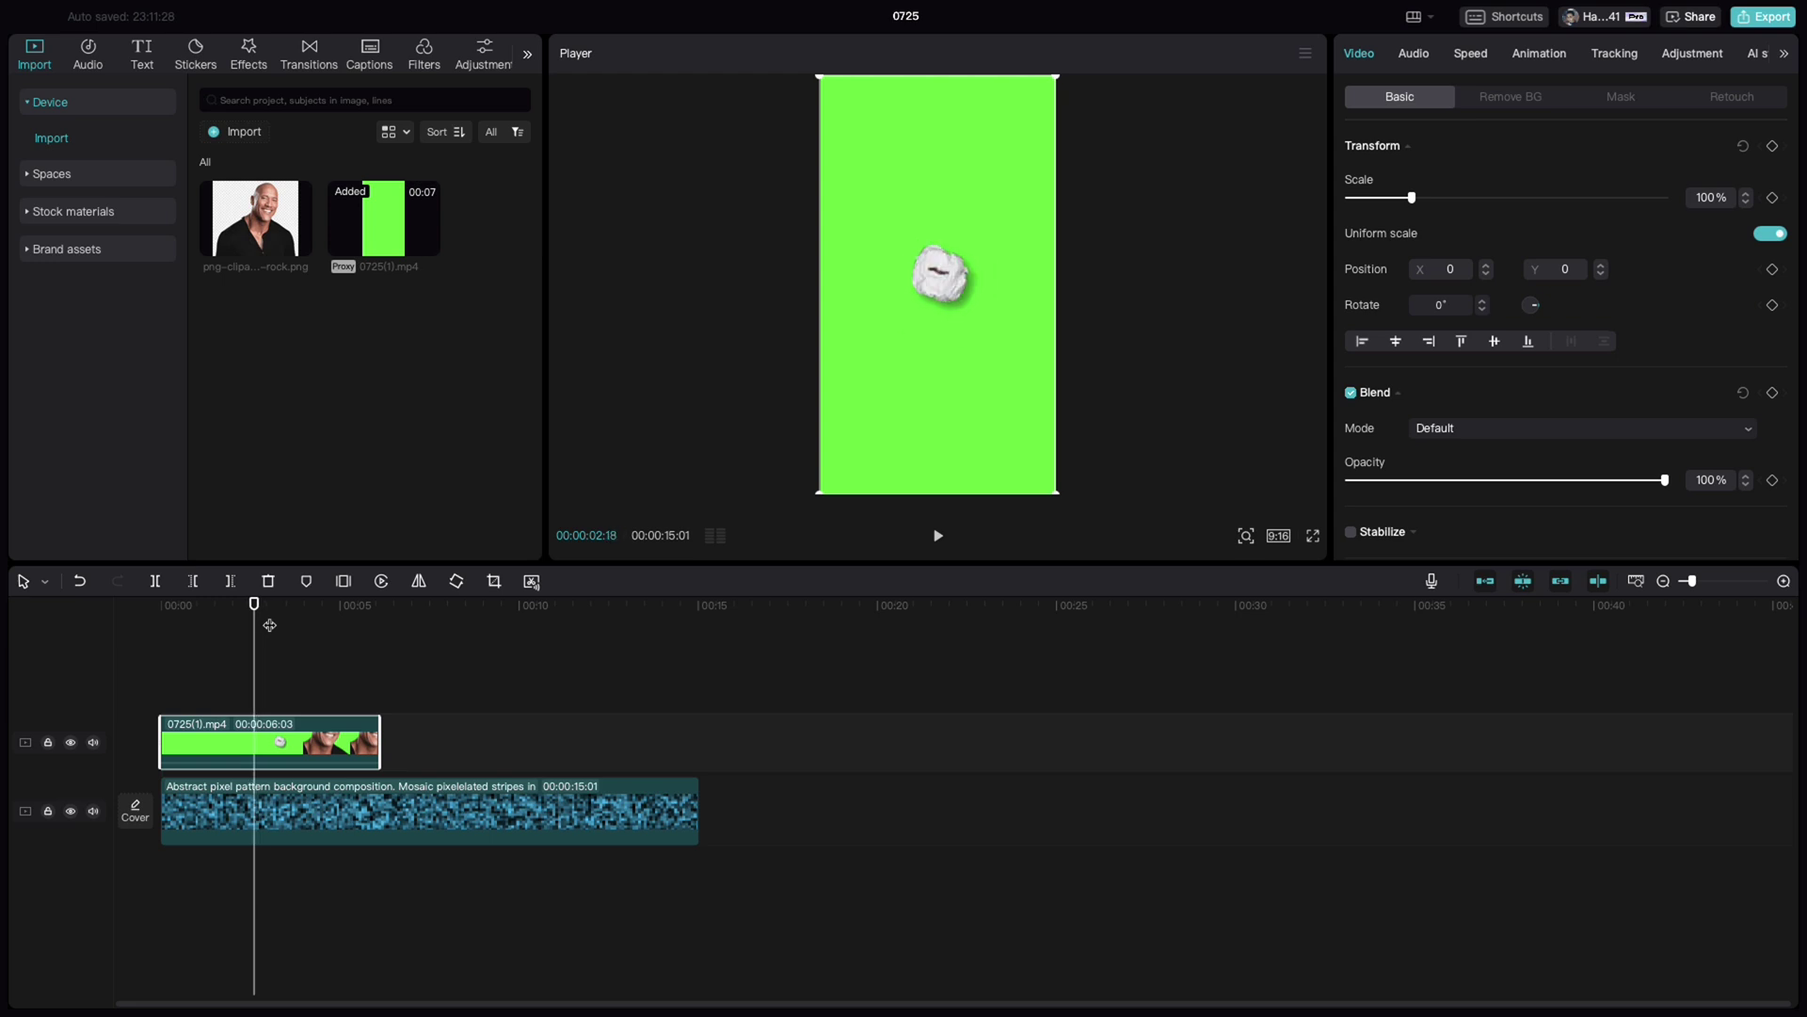
pyautogui.press('Left')
pyautogui.press('Left')
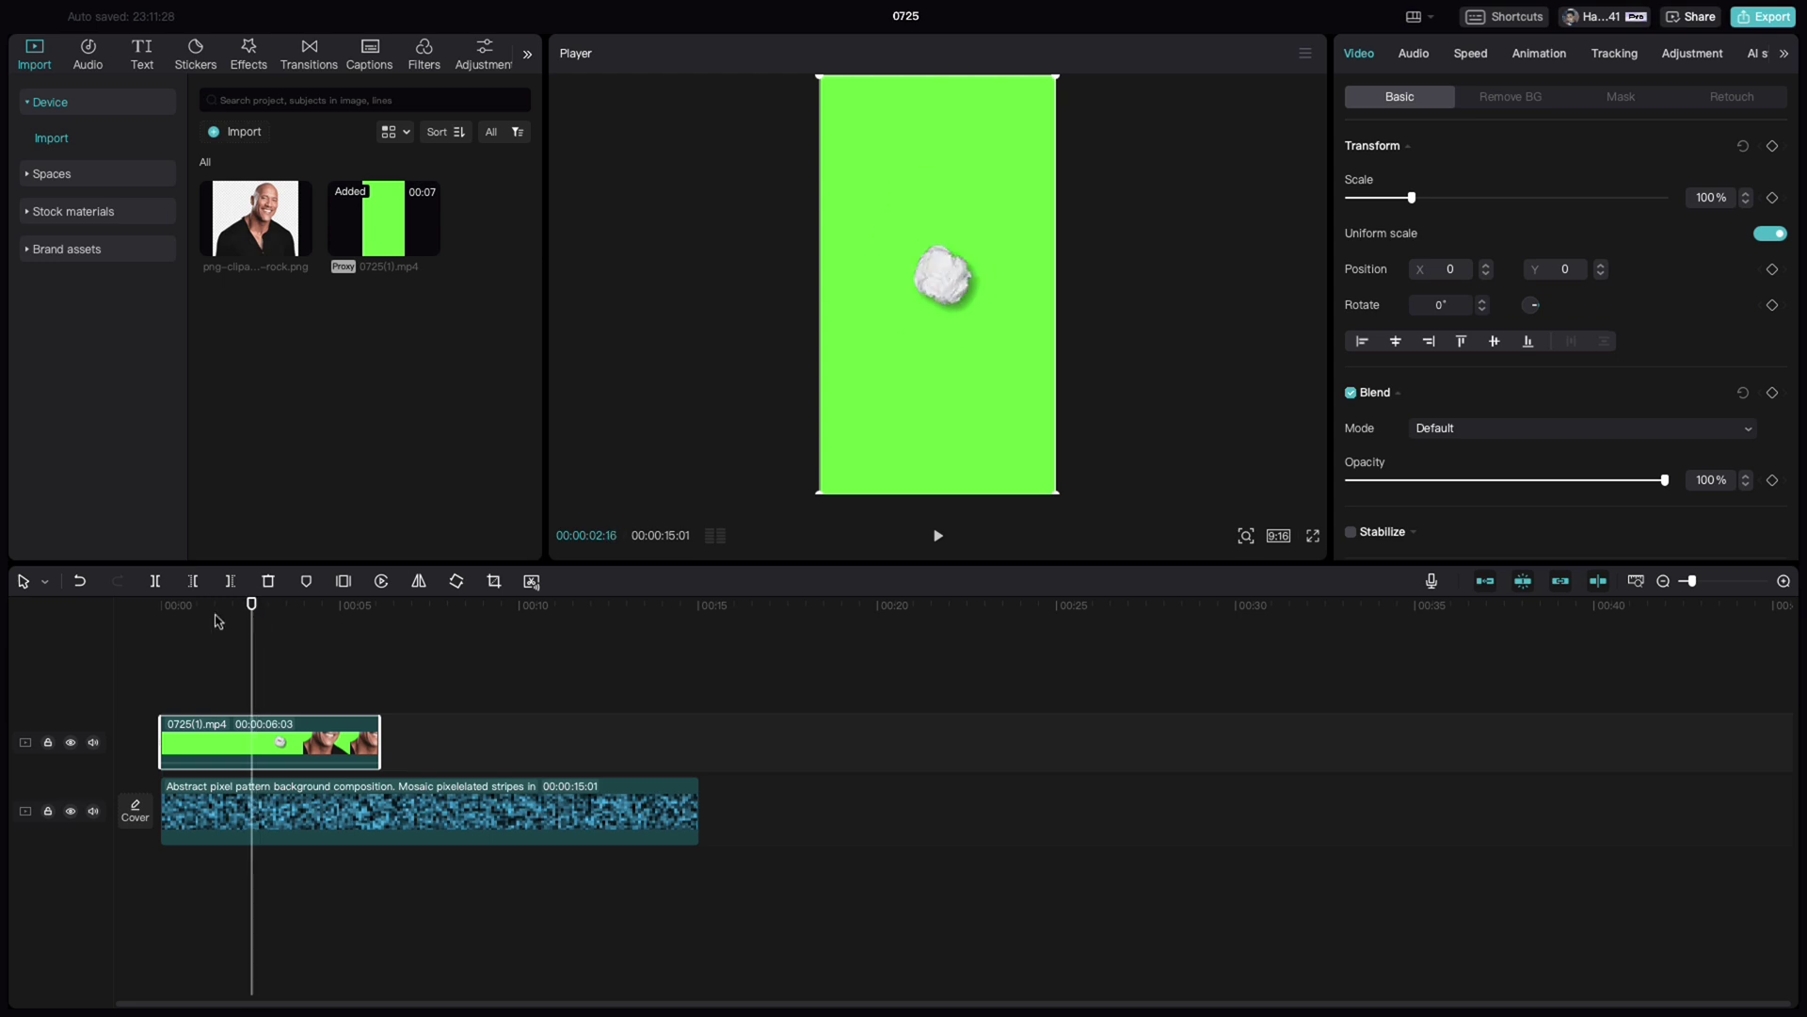
# Split the clip there, delete the green lead-in, and move the remainder to the start.
pyautogui.click(155, 581)
pyautogui.click(215, 750)
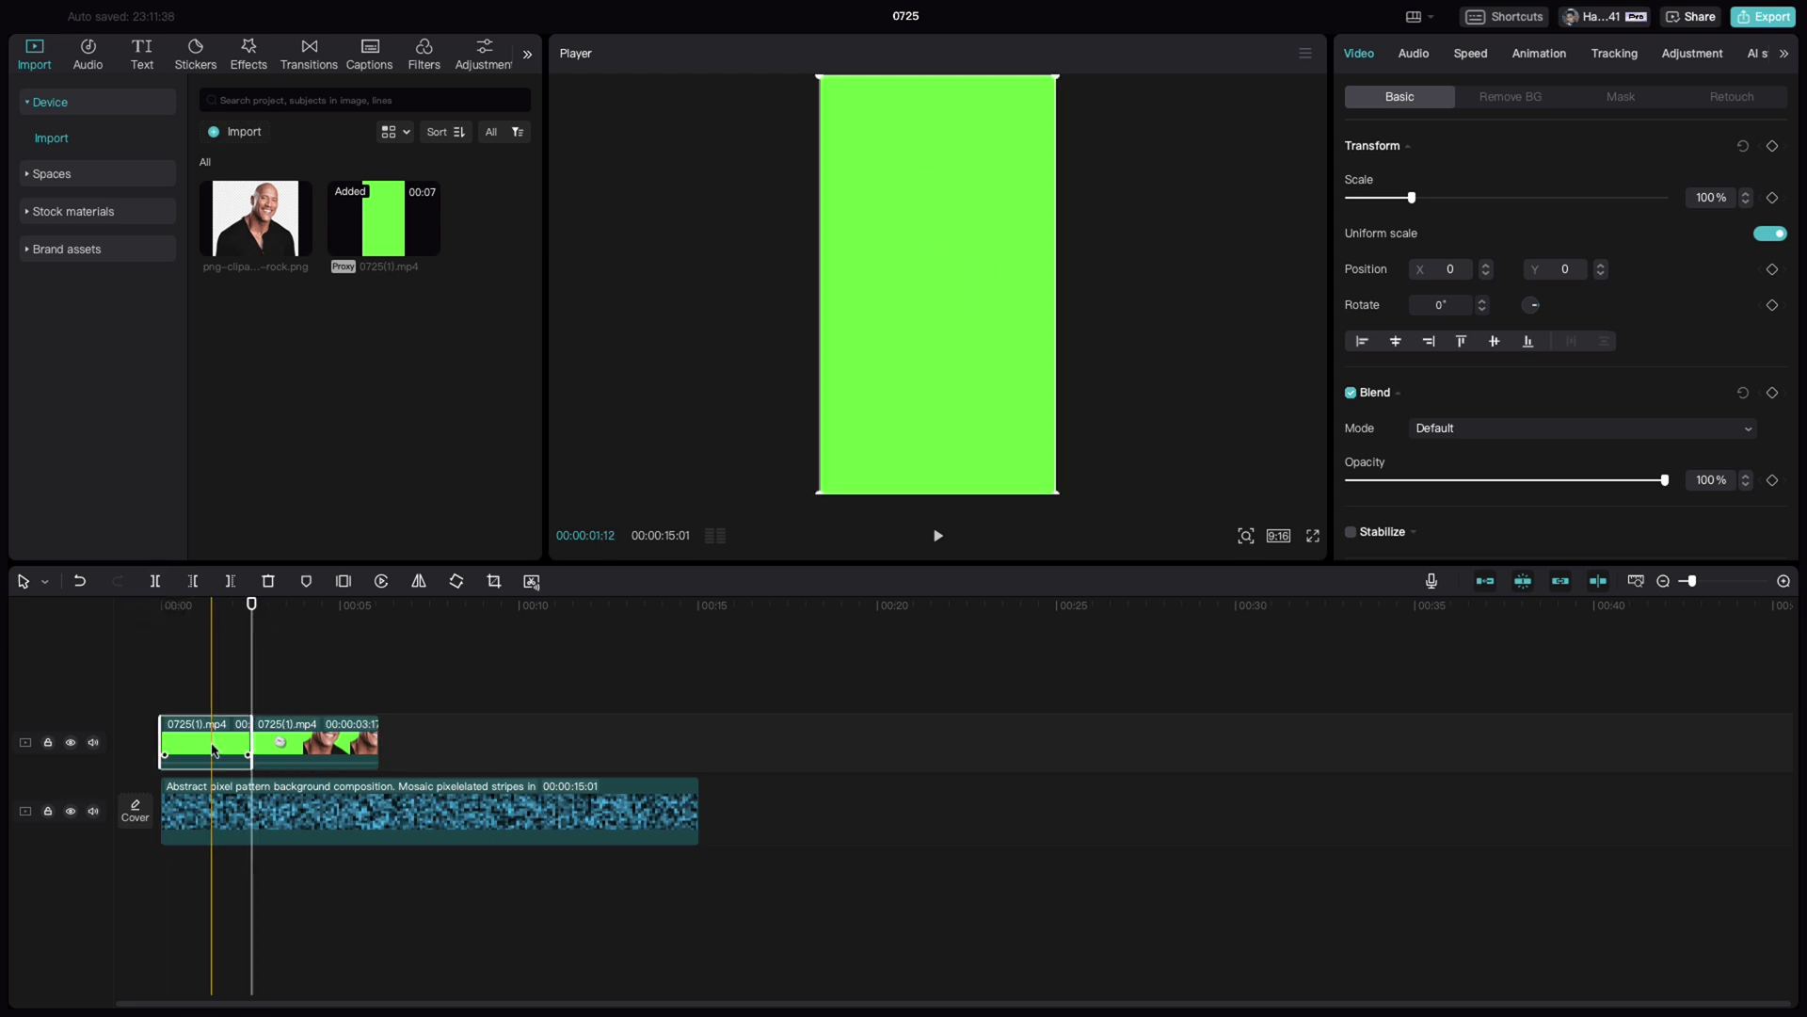
pyautogui.press('Delete')
pyautogui.moveTo(278, 744); pyautogui.dragTo(187, 745)
# Chroma-key out the green at intensity 100 and convert the overlay clip into a compound clip.
pyautogui.click(1511, 97)
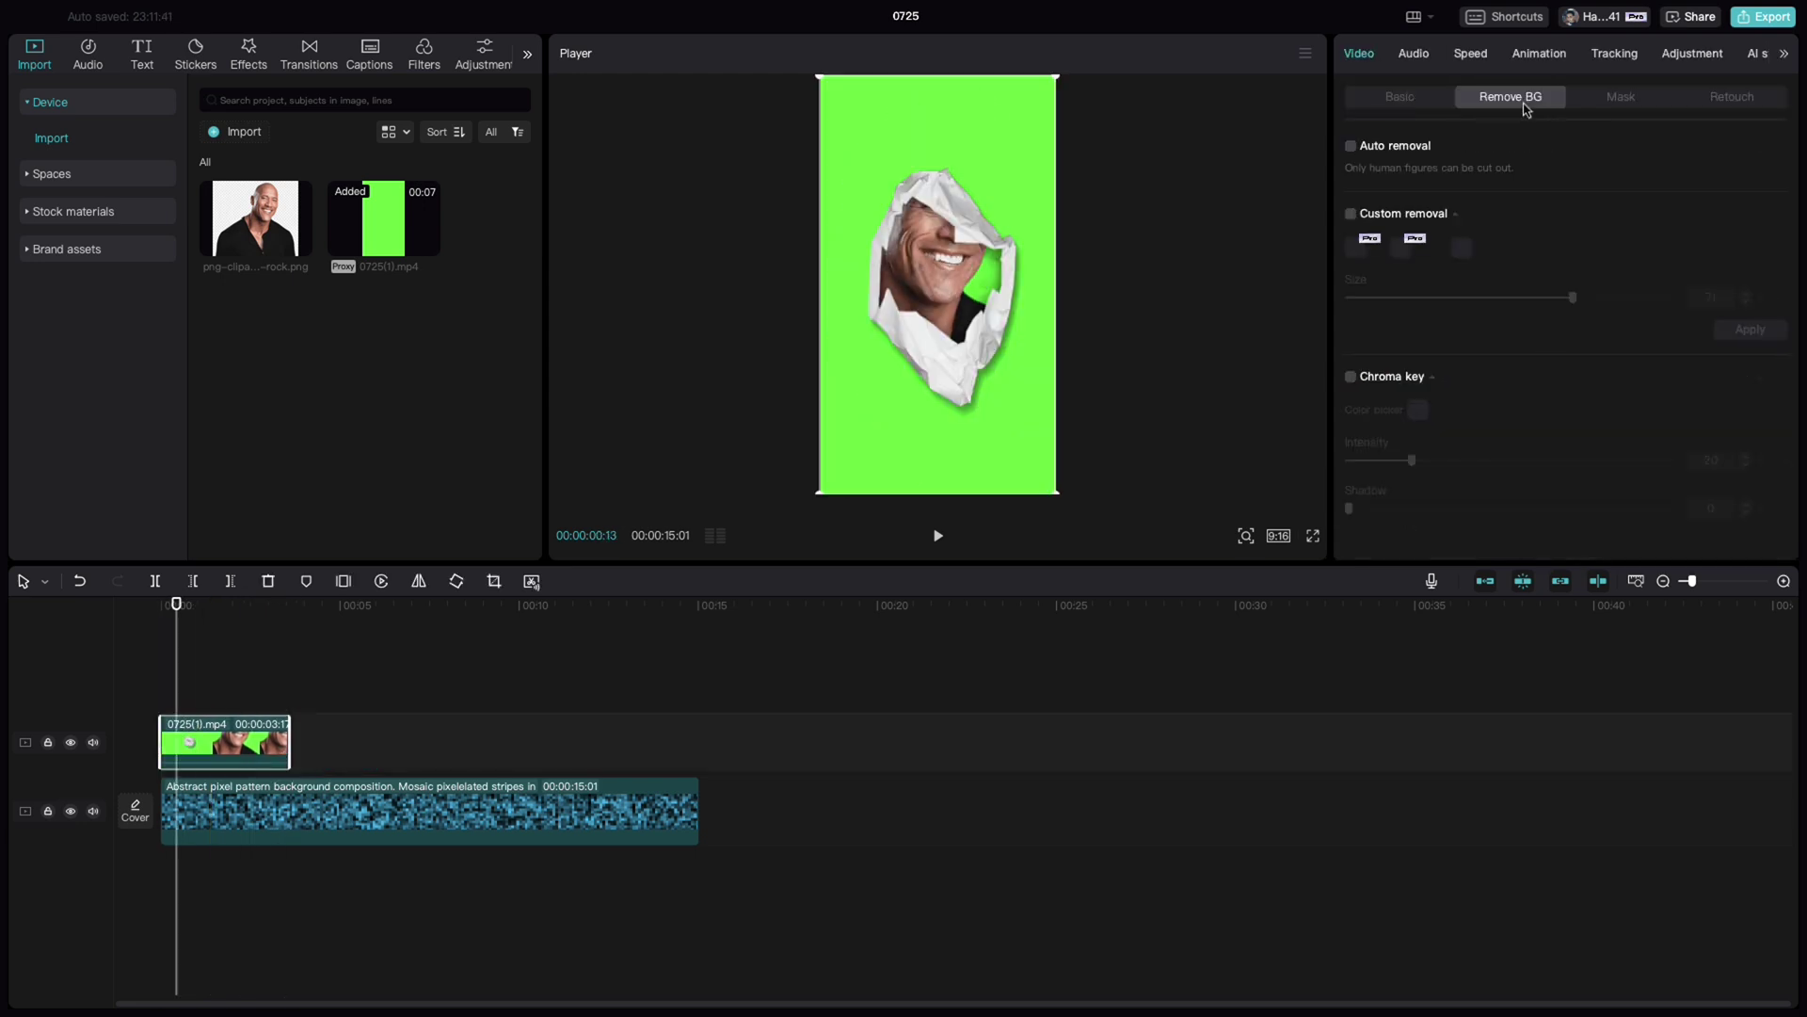
pyautogui.click(1352, 380)
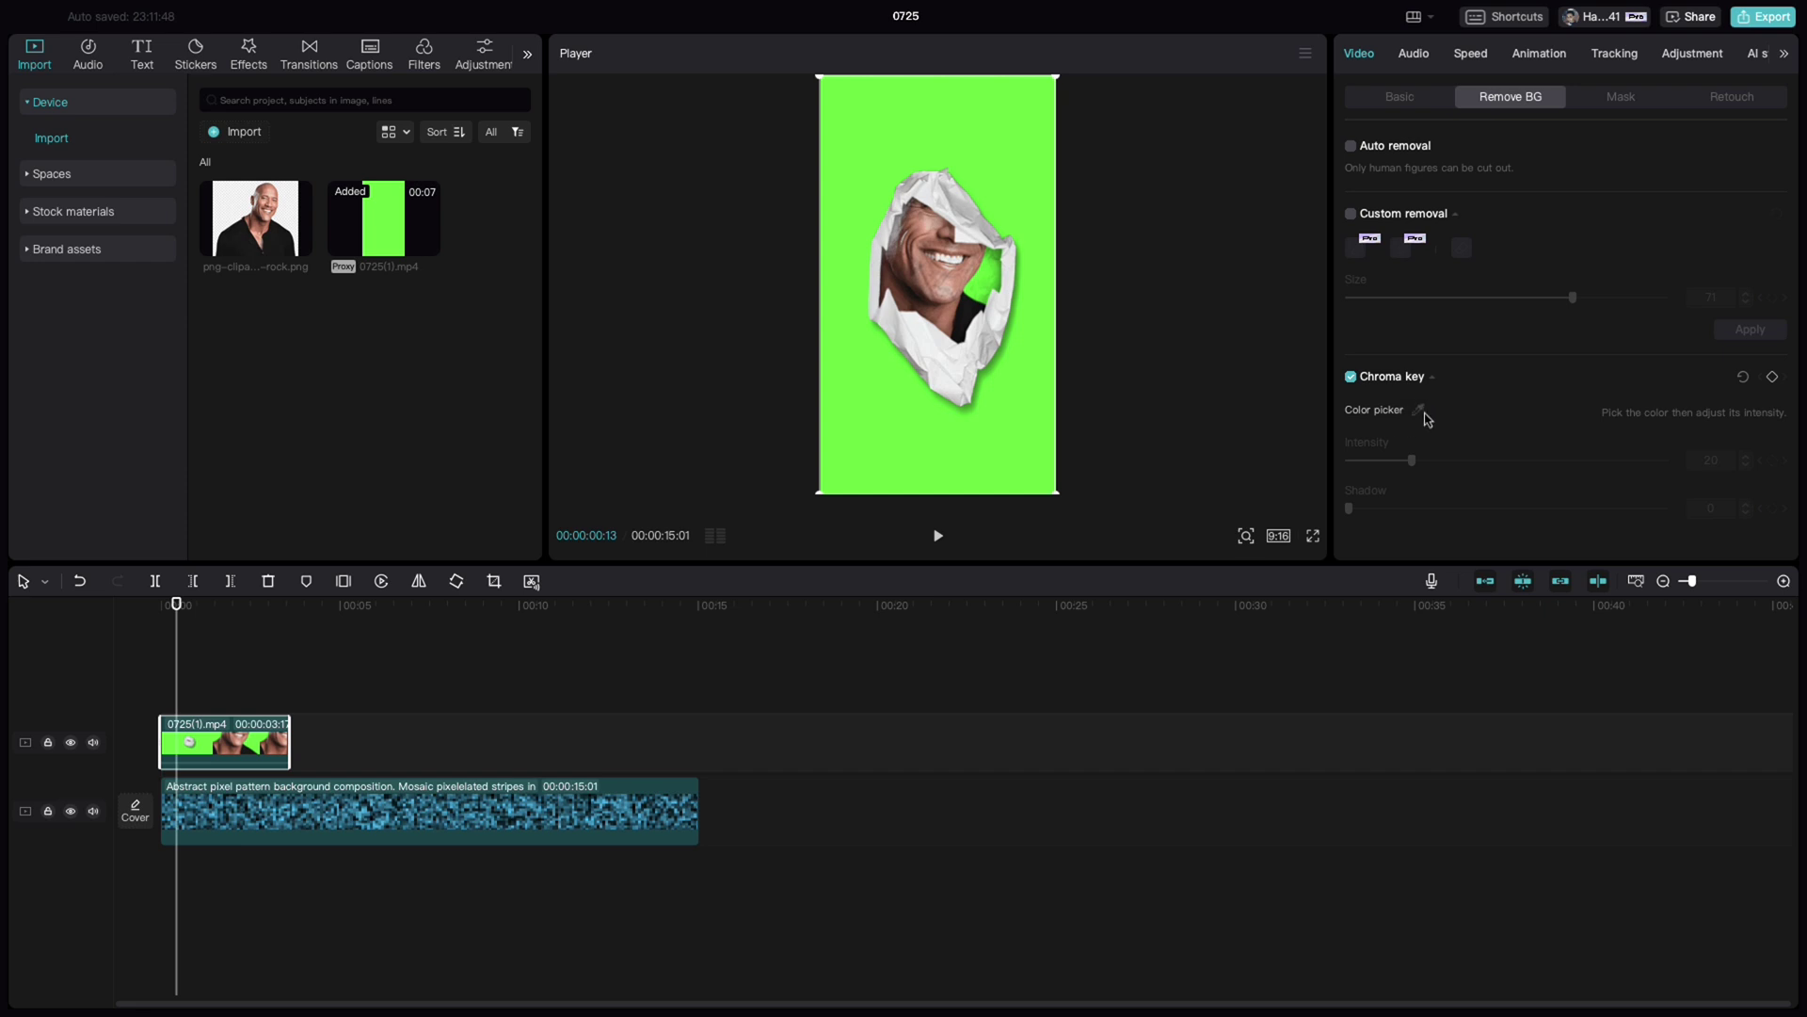
pyautogui.click(975, 412)
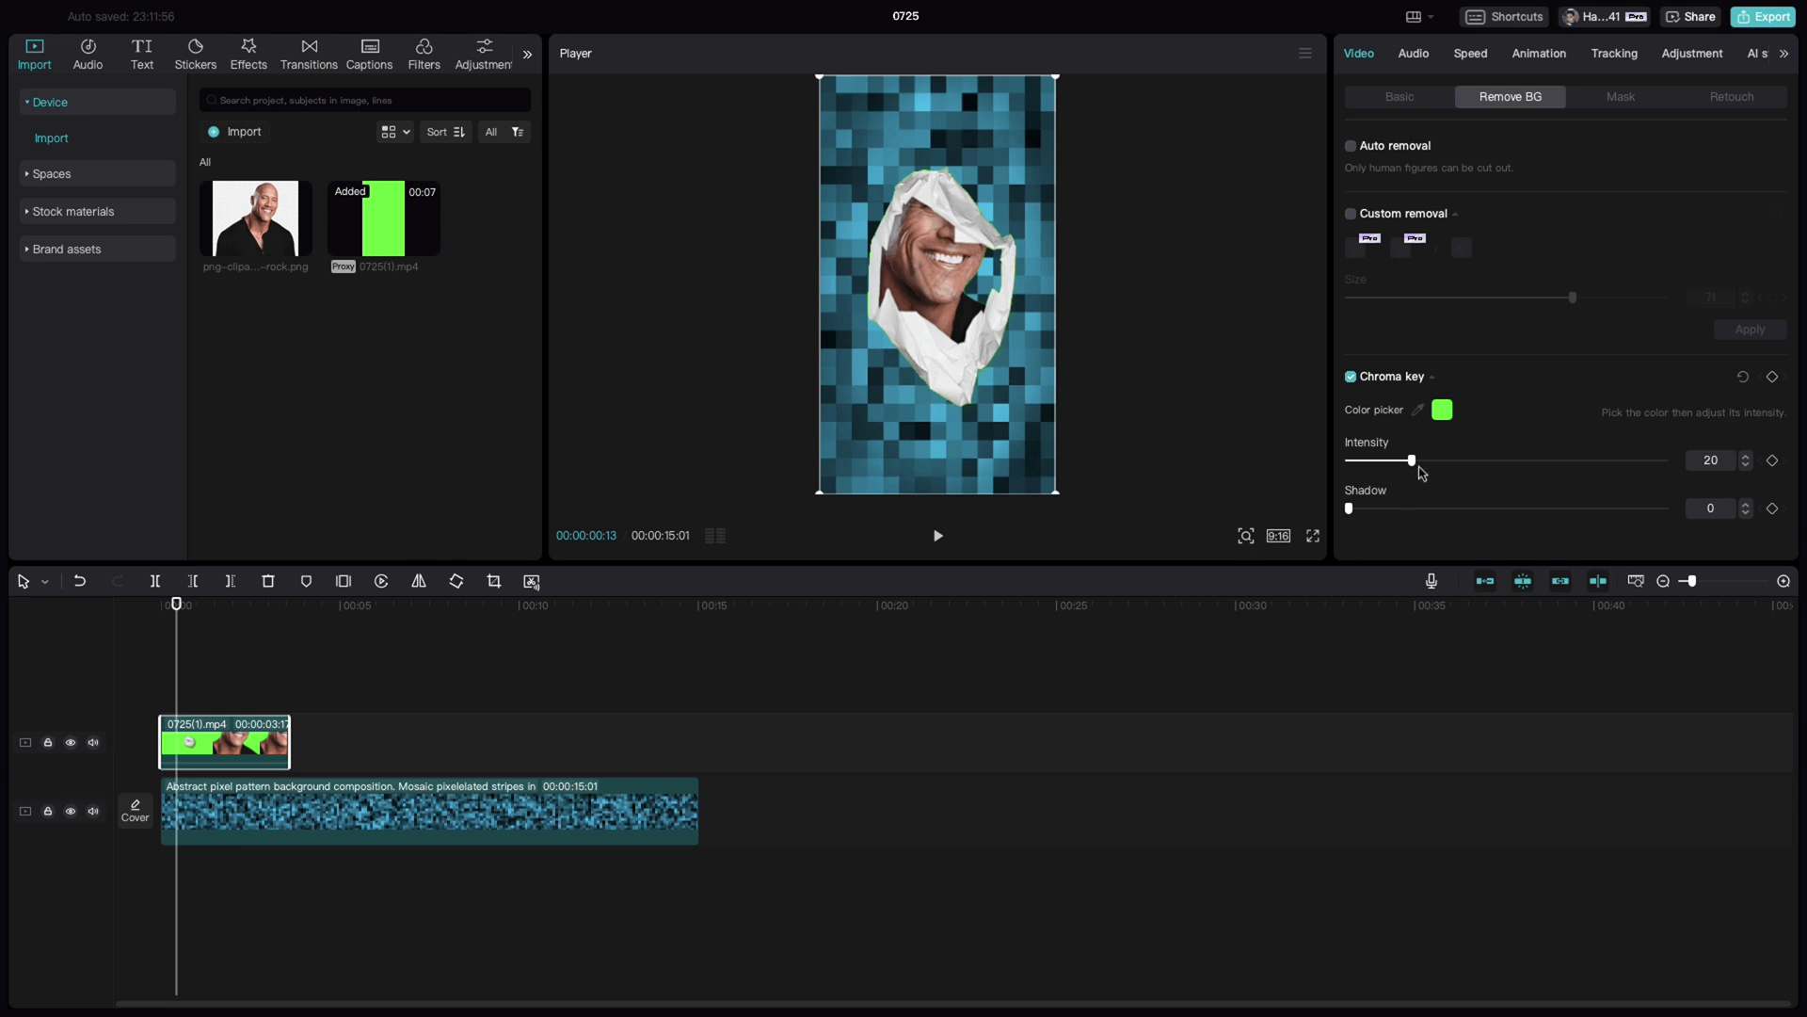
pyautogui.moveTo(1412, 461); pyautogui.dragTo(1705, 450)
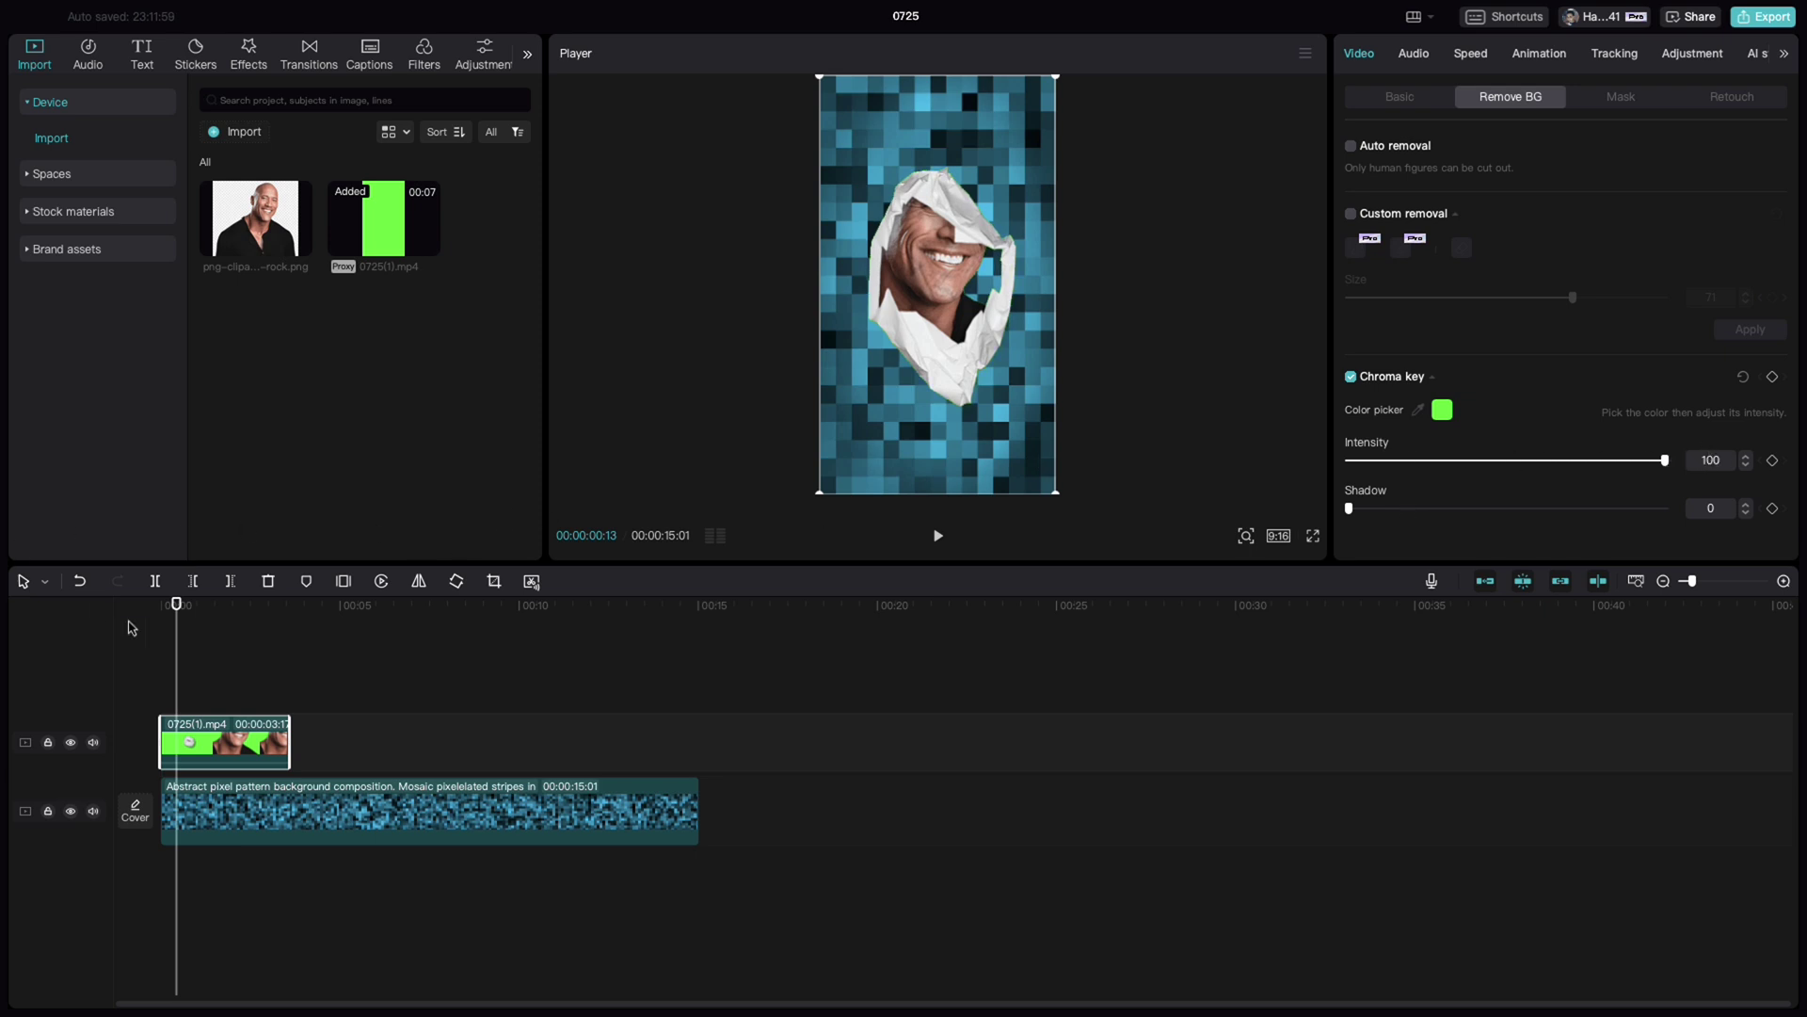
pyautogui.moveTo(176, 605)
pyautogui.mouseDown()
pyautogui.moveTo(157, 607)
pyautogui.moveTo(190, 612)
pyautogui.mouseUp()
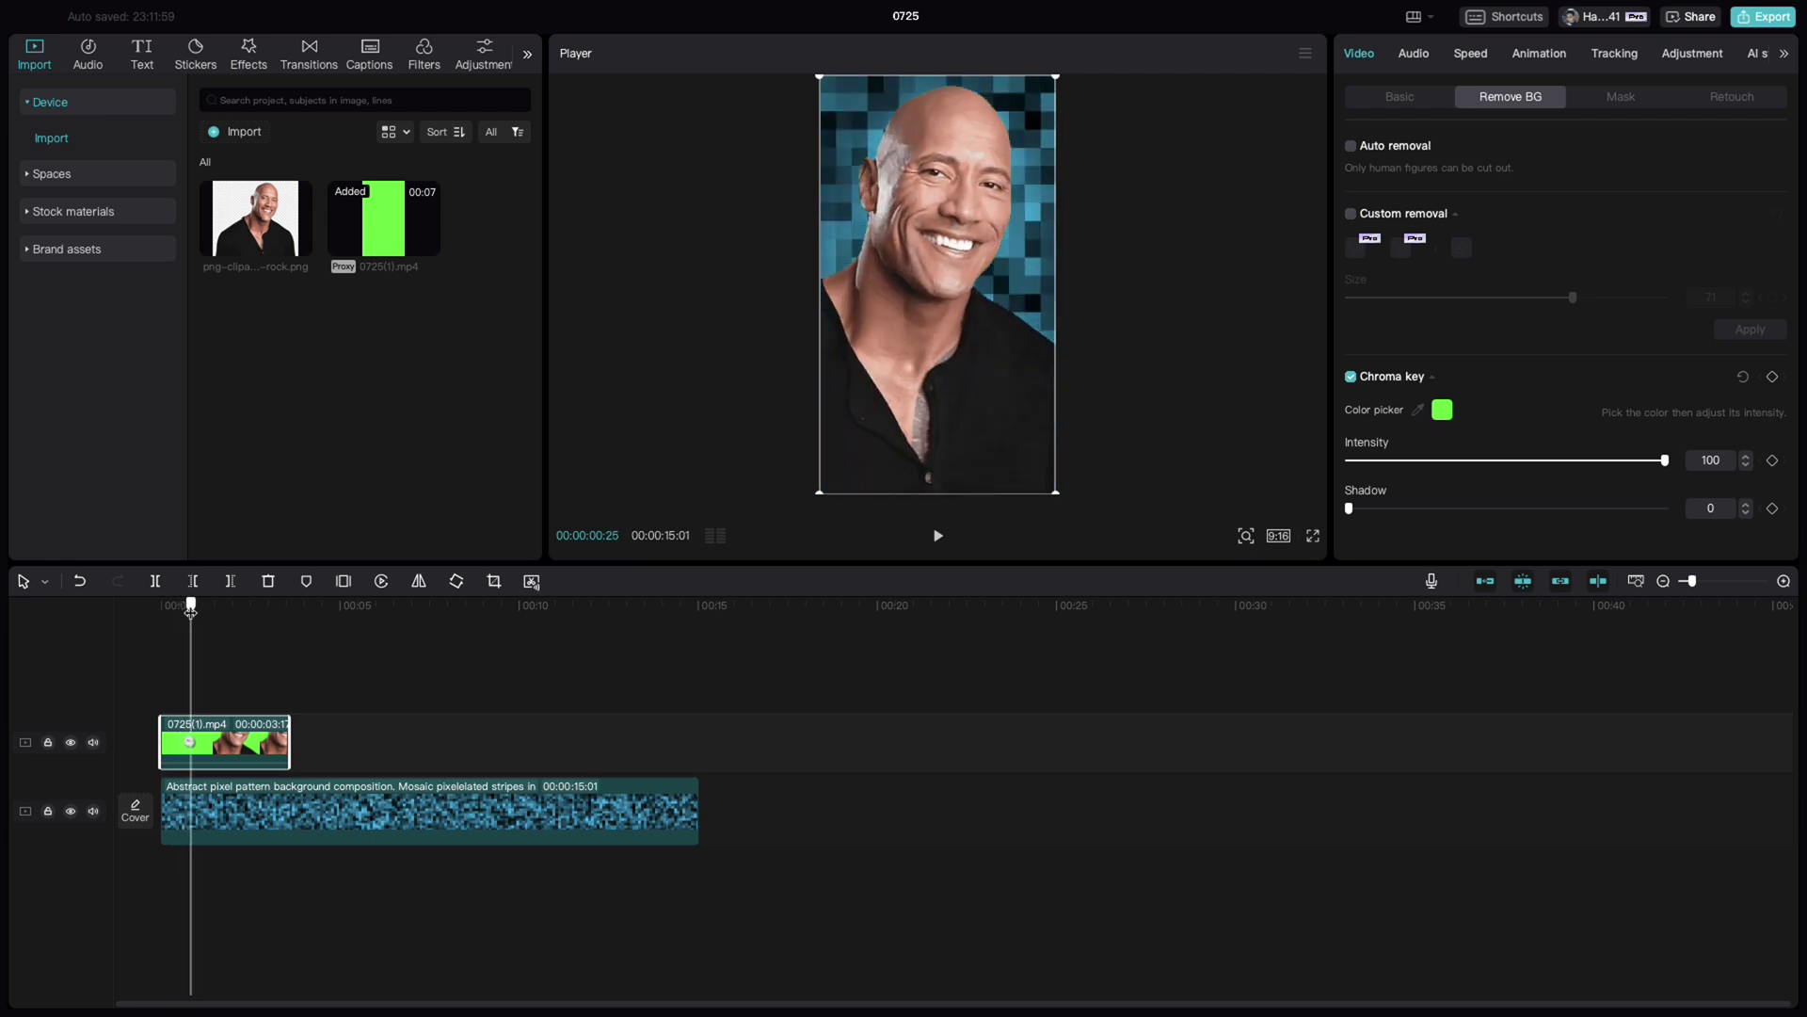
pyautogui.rightClick(226, 746)
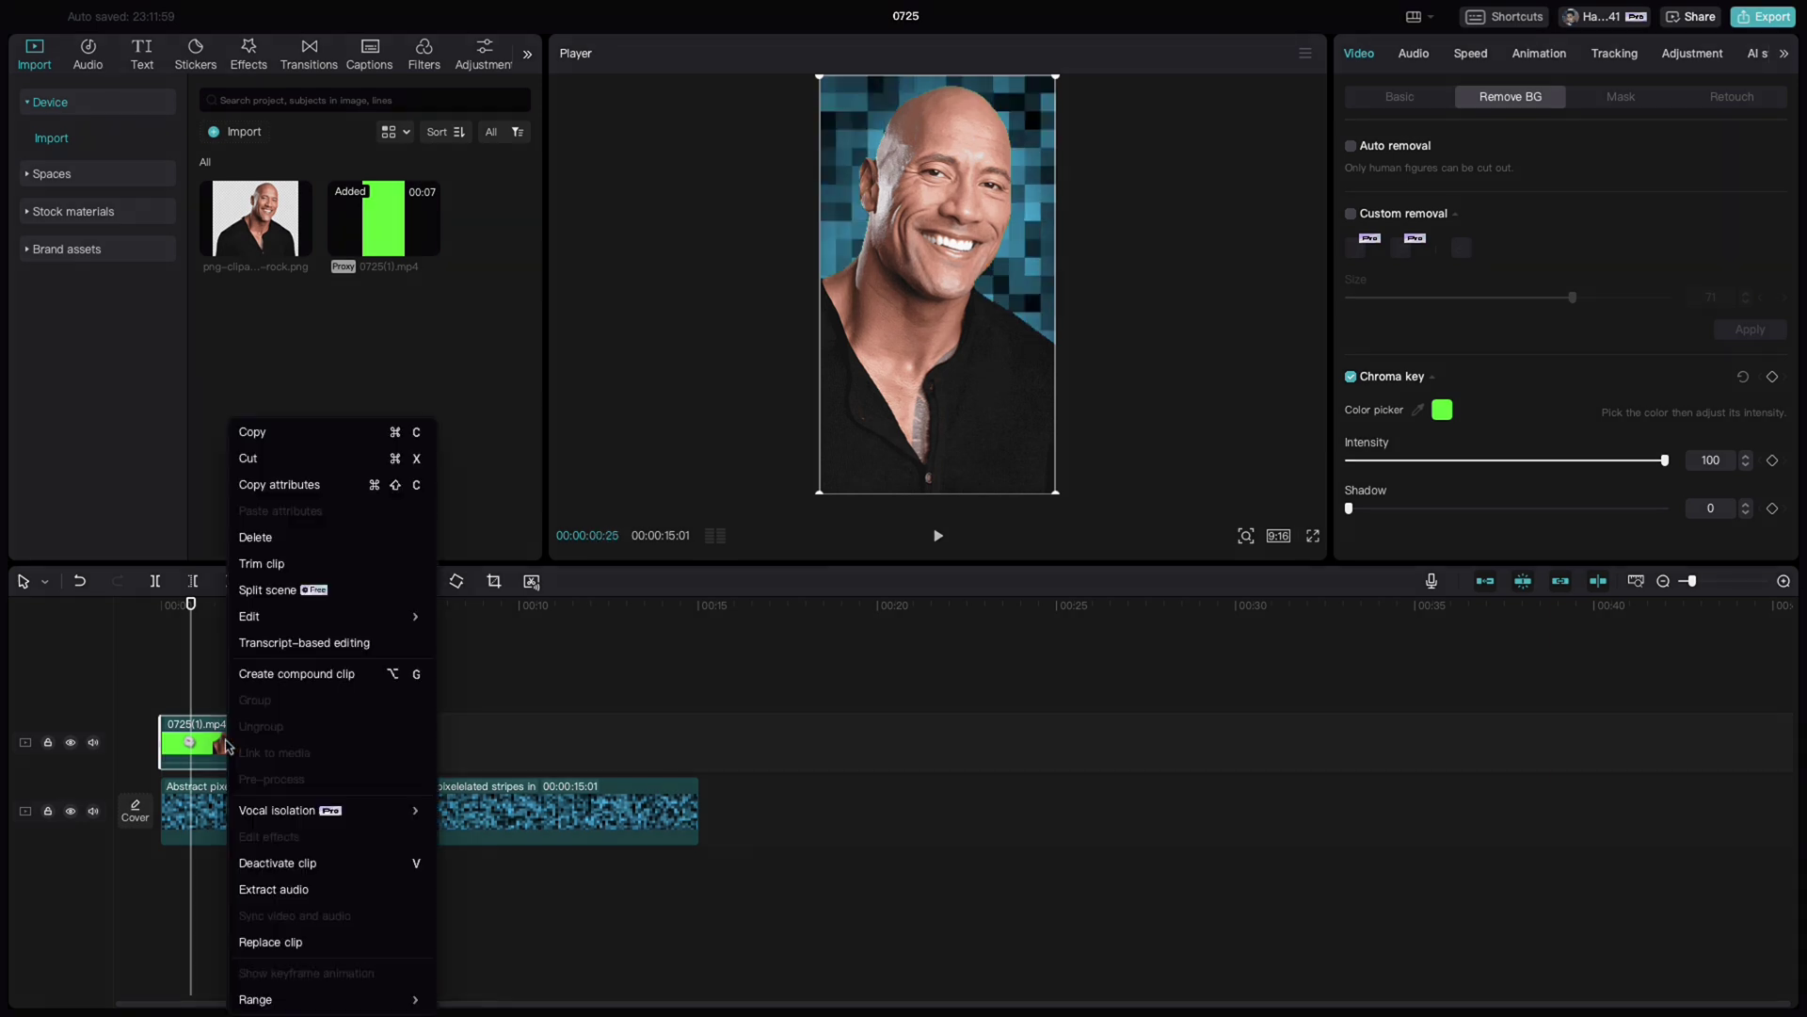
pyautogui.click(283, 674)
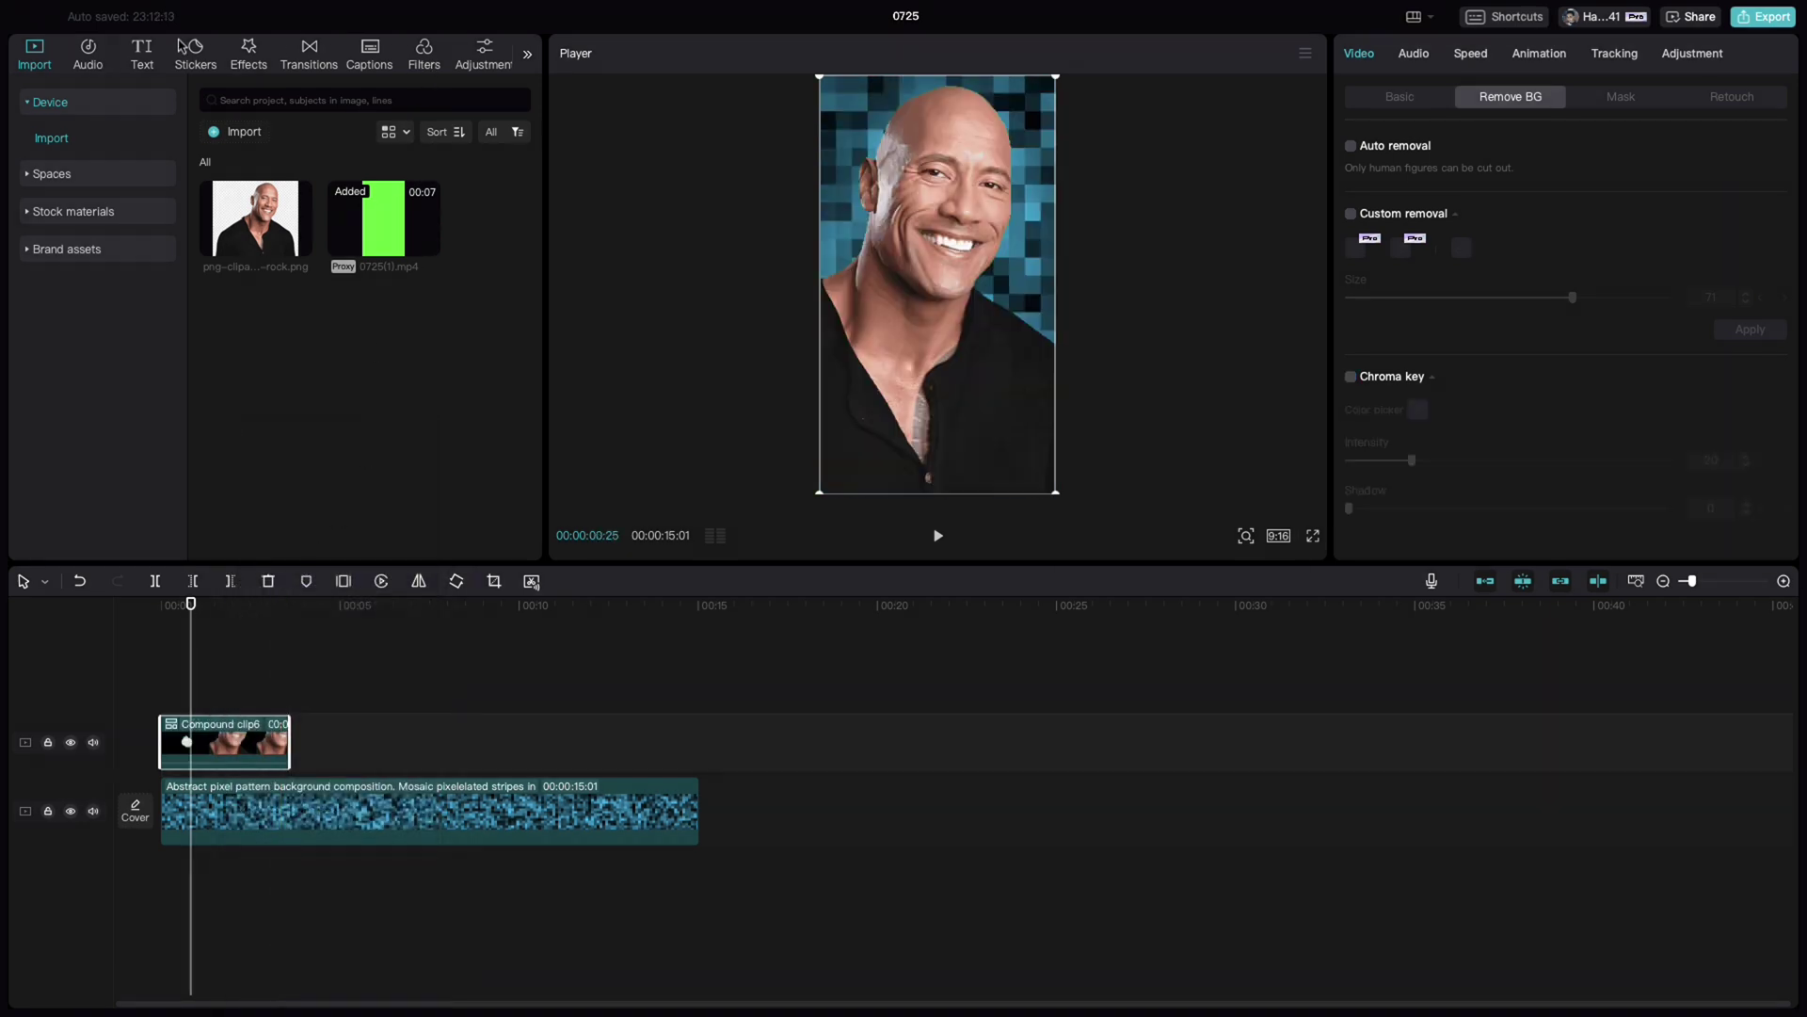
# Add the DV texture effect over the portrait clip with Noise 0 and Texture 4.
pyautogui.click(256, 56)
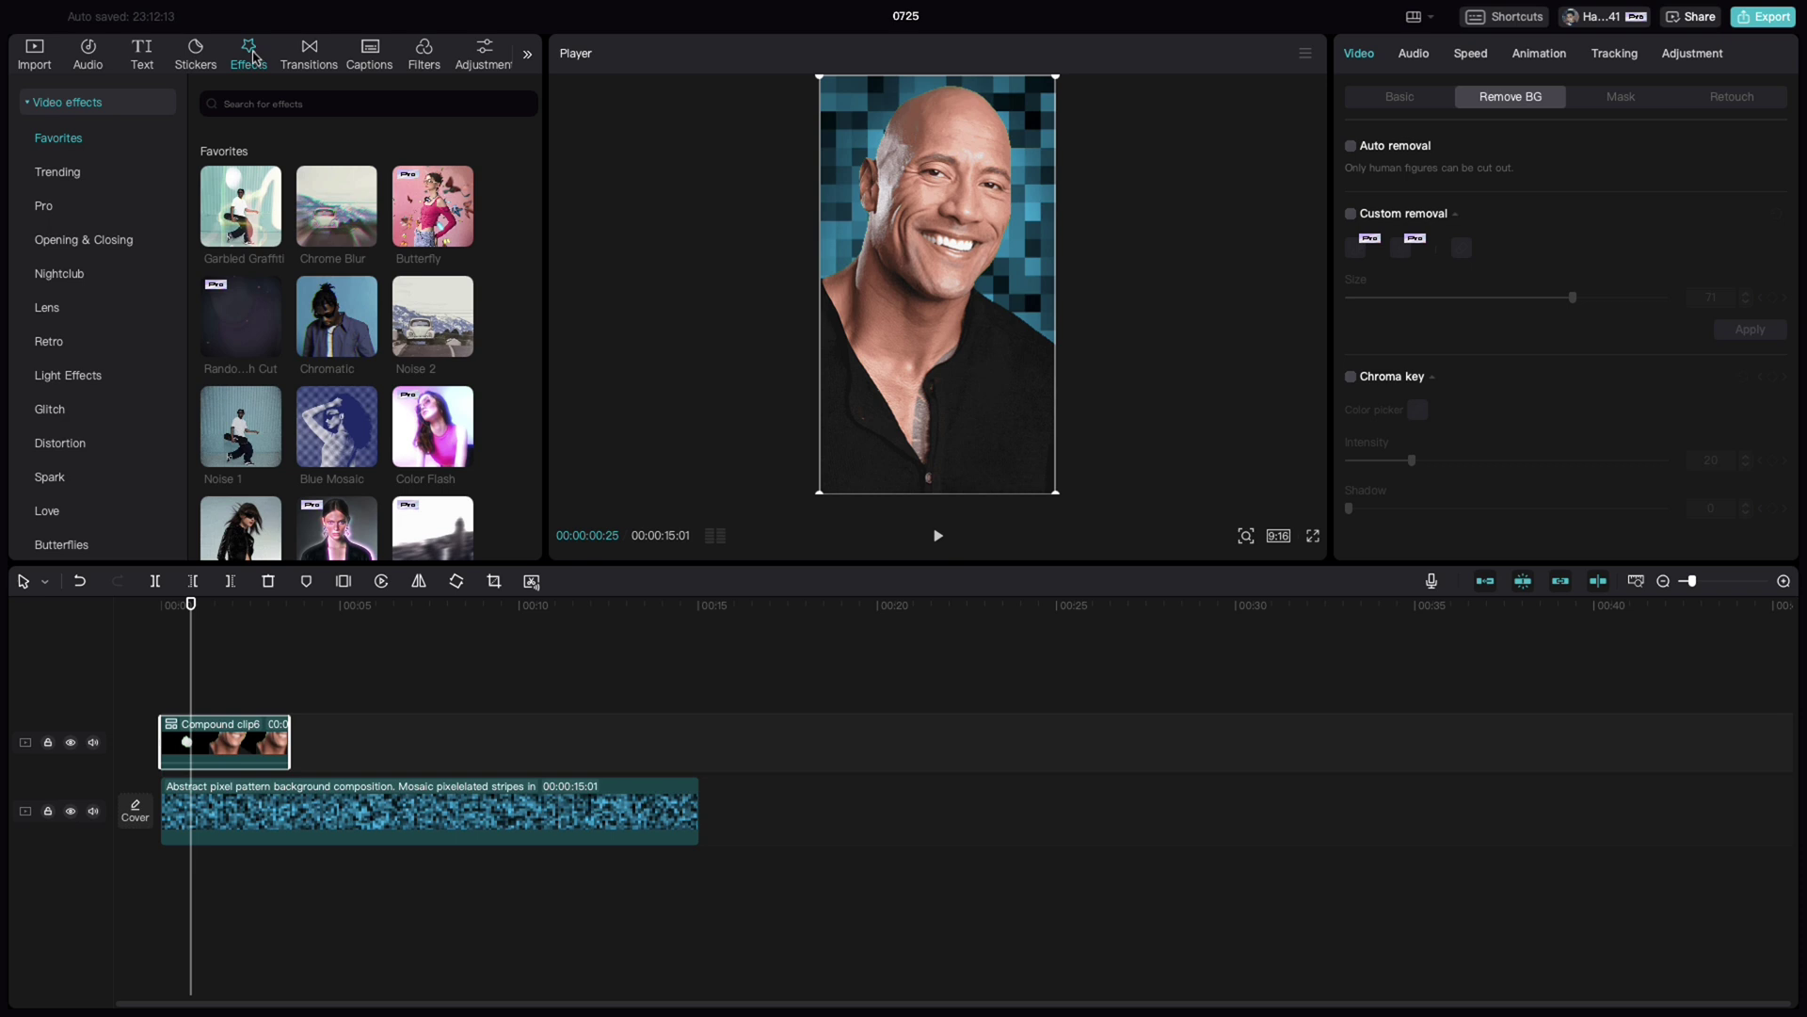
pyautogui.scroll(-3, 339, 358)
pyautogui.moveTo(423, 409); pyautogui.dragTo(223, 740)
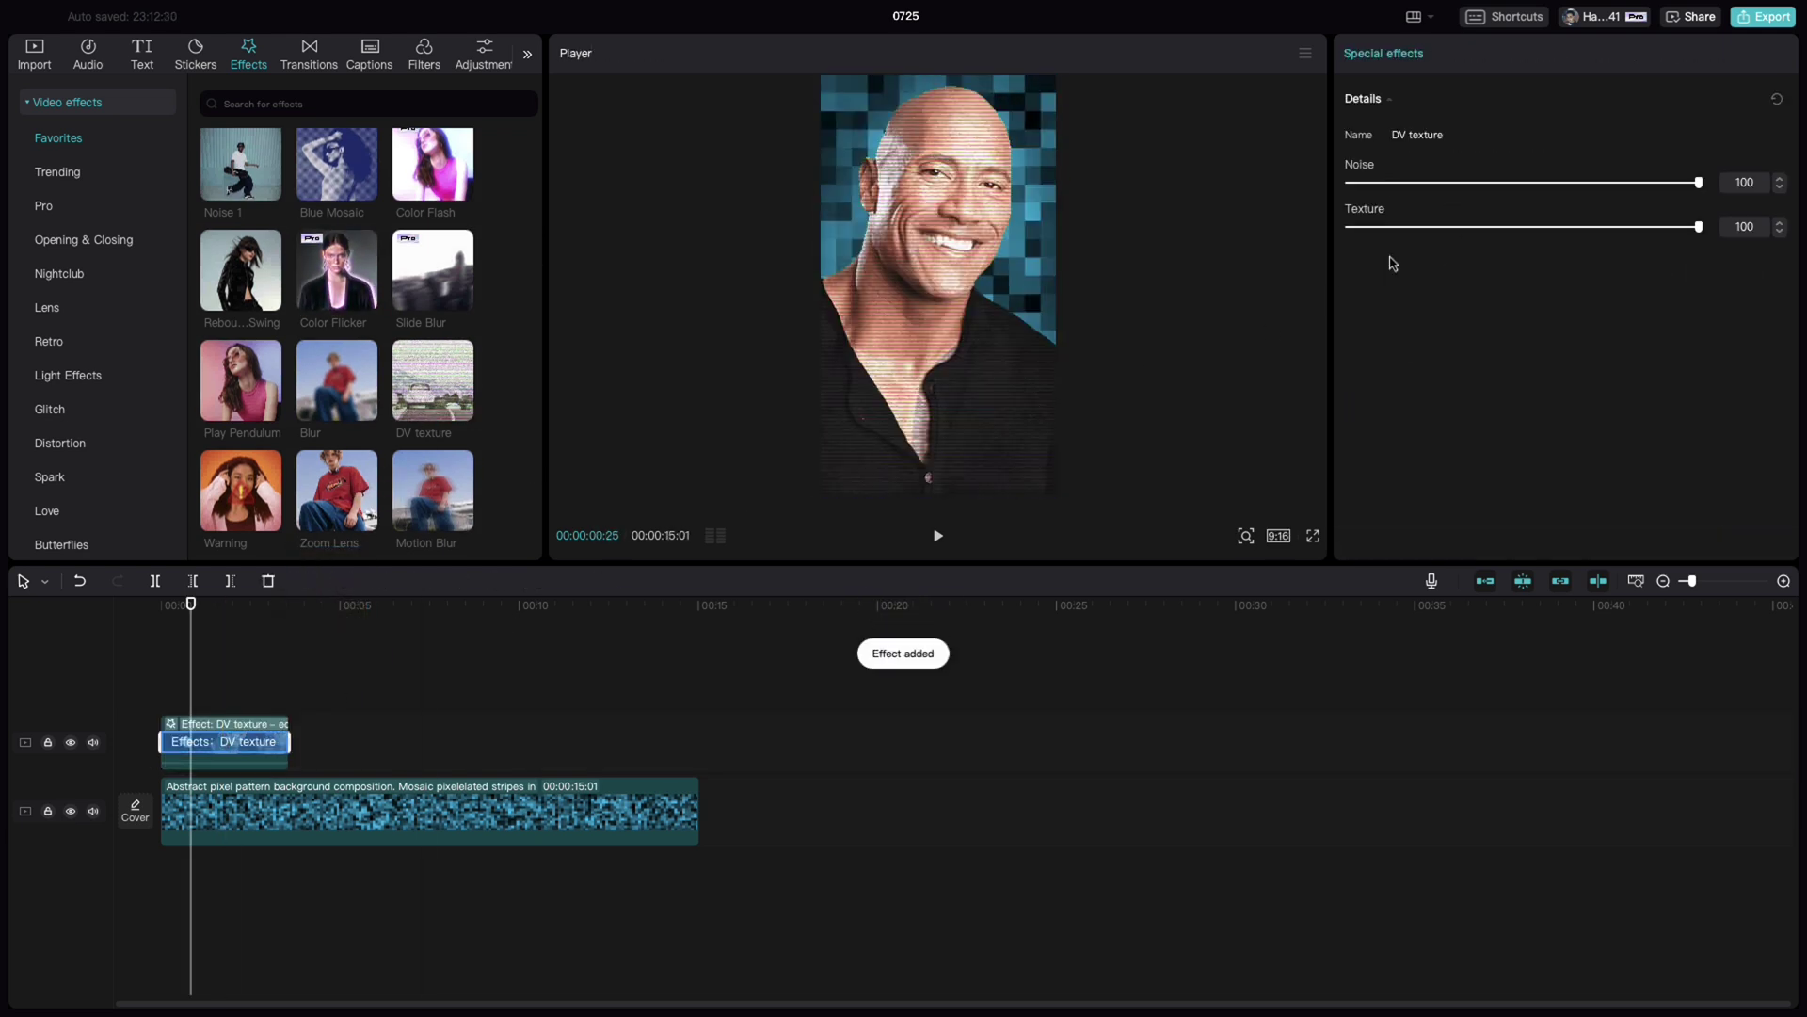
pyautogui.moveTo(1700, 182); pyautogui.dragTo(1223, 187)
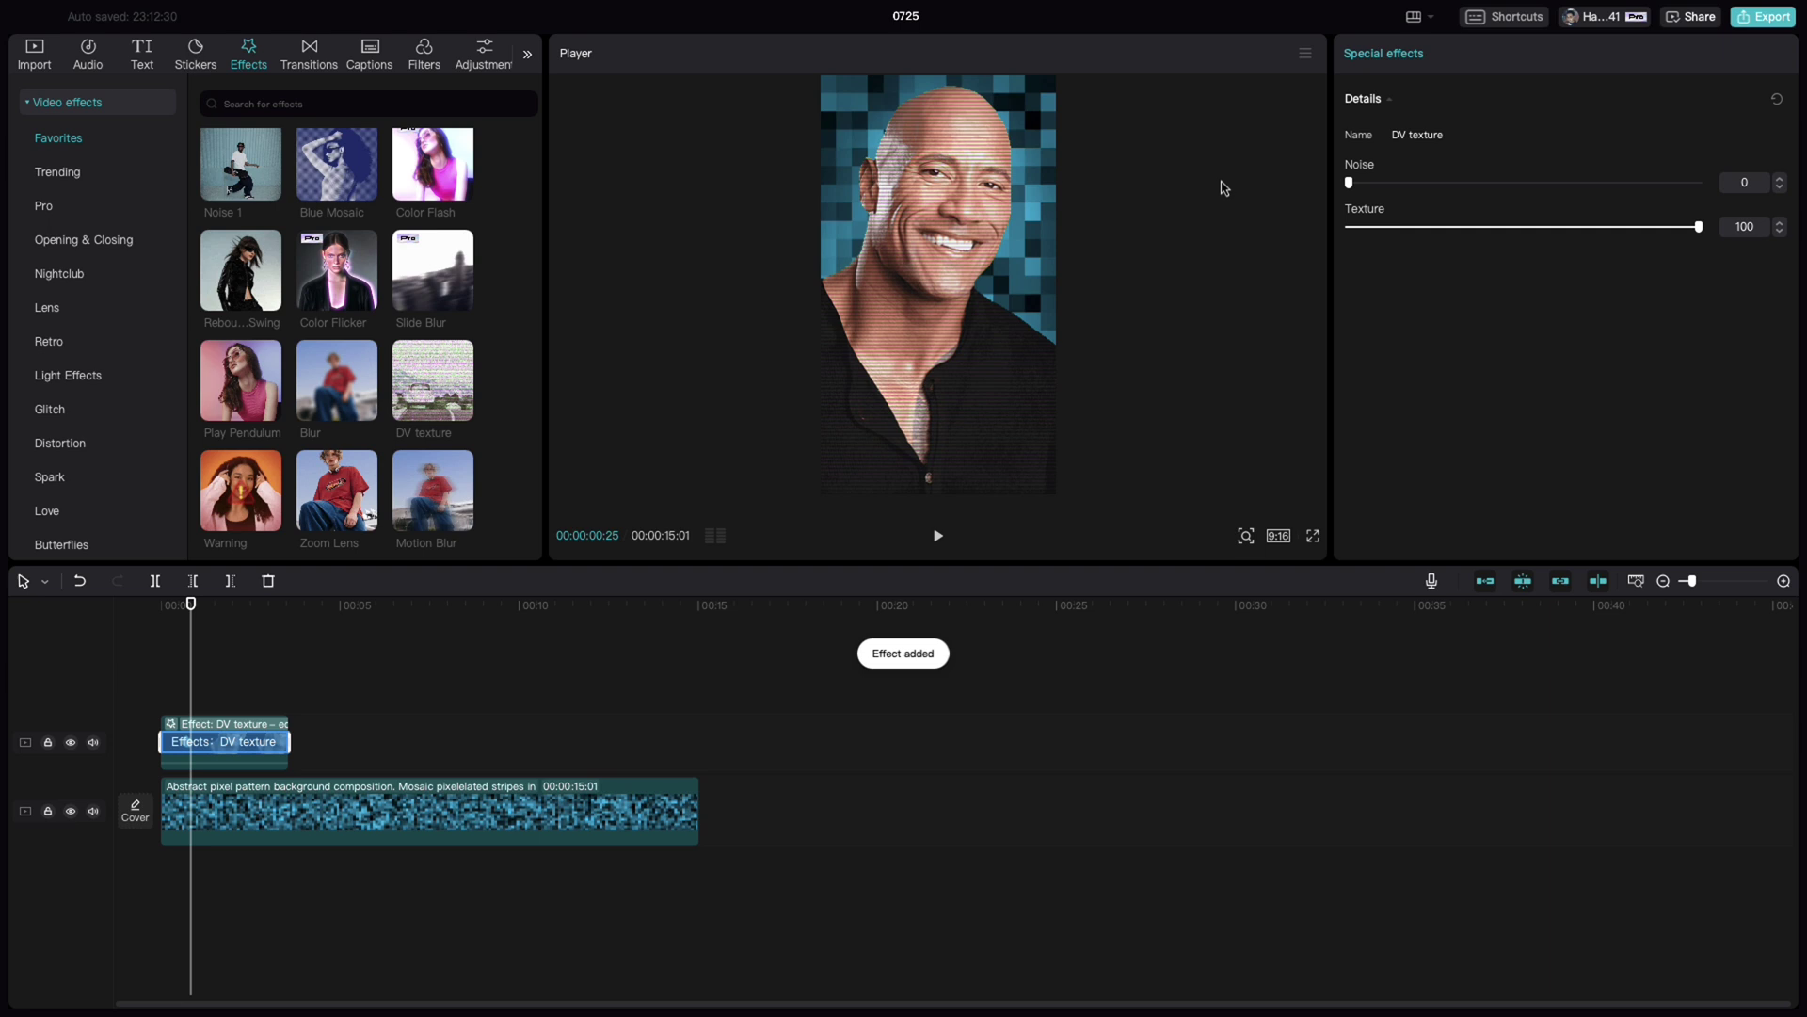
pyautogui.moveTo(1700, 228); pyautogui.dragTo(1352, 221)
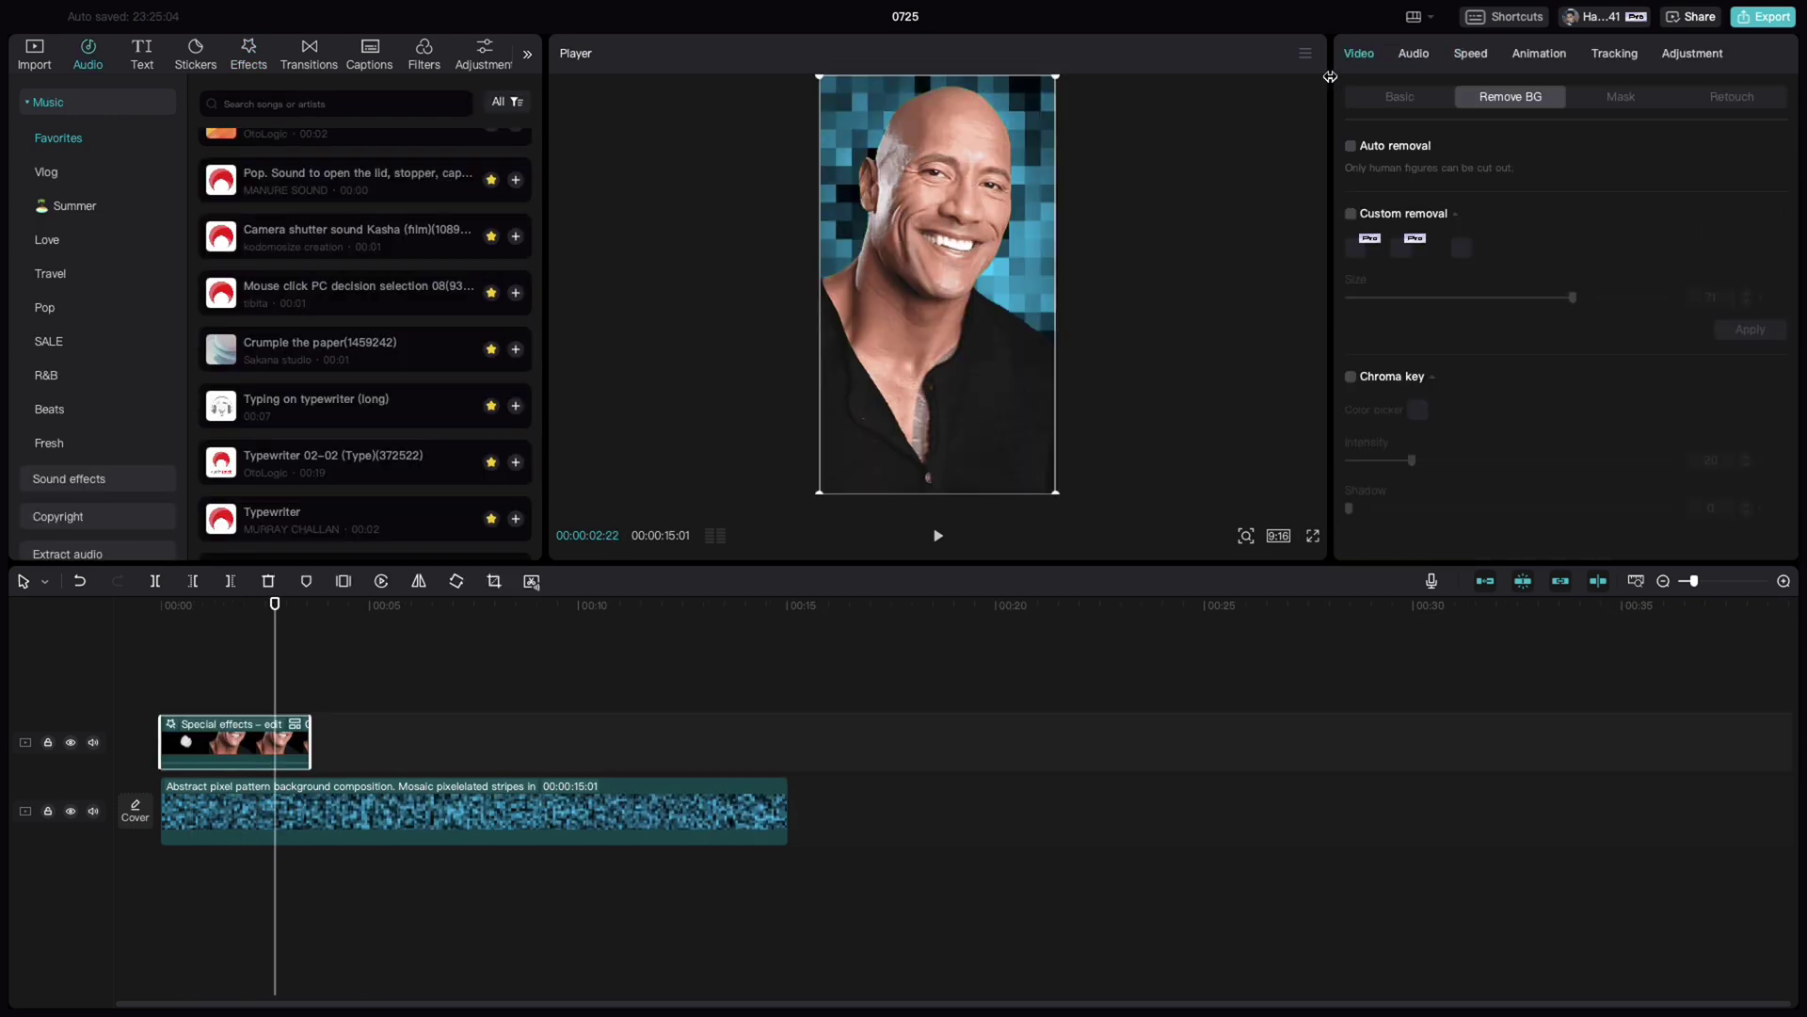
# Auto-remove the portrait's background, add a white Straight stroke of size 10, and preview it.
pyautogui.click(1353, 148)
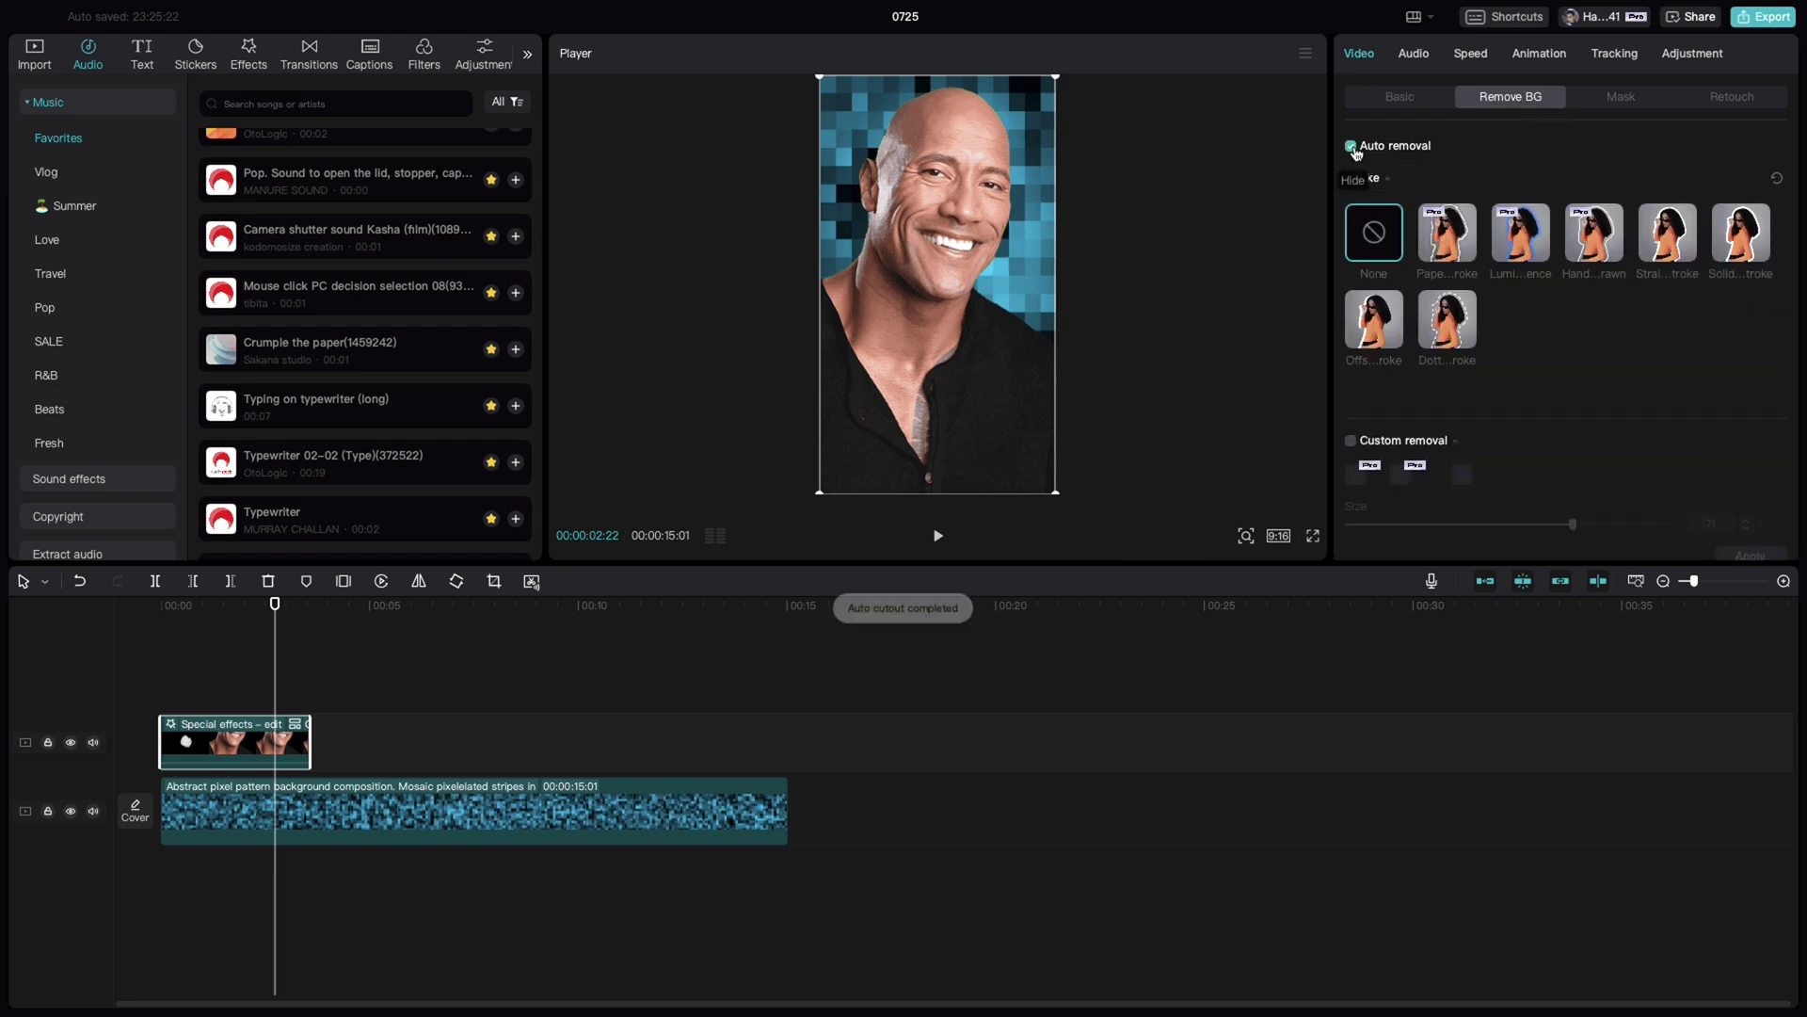
pyautogui.click(1665, 261)
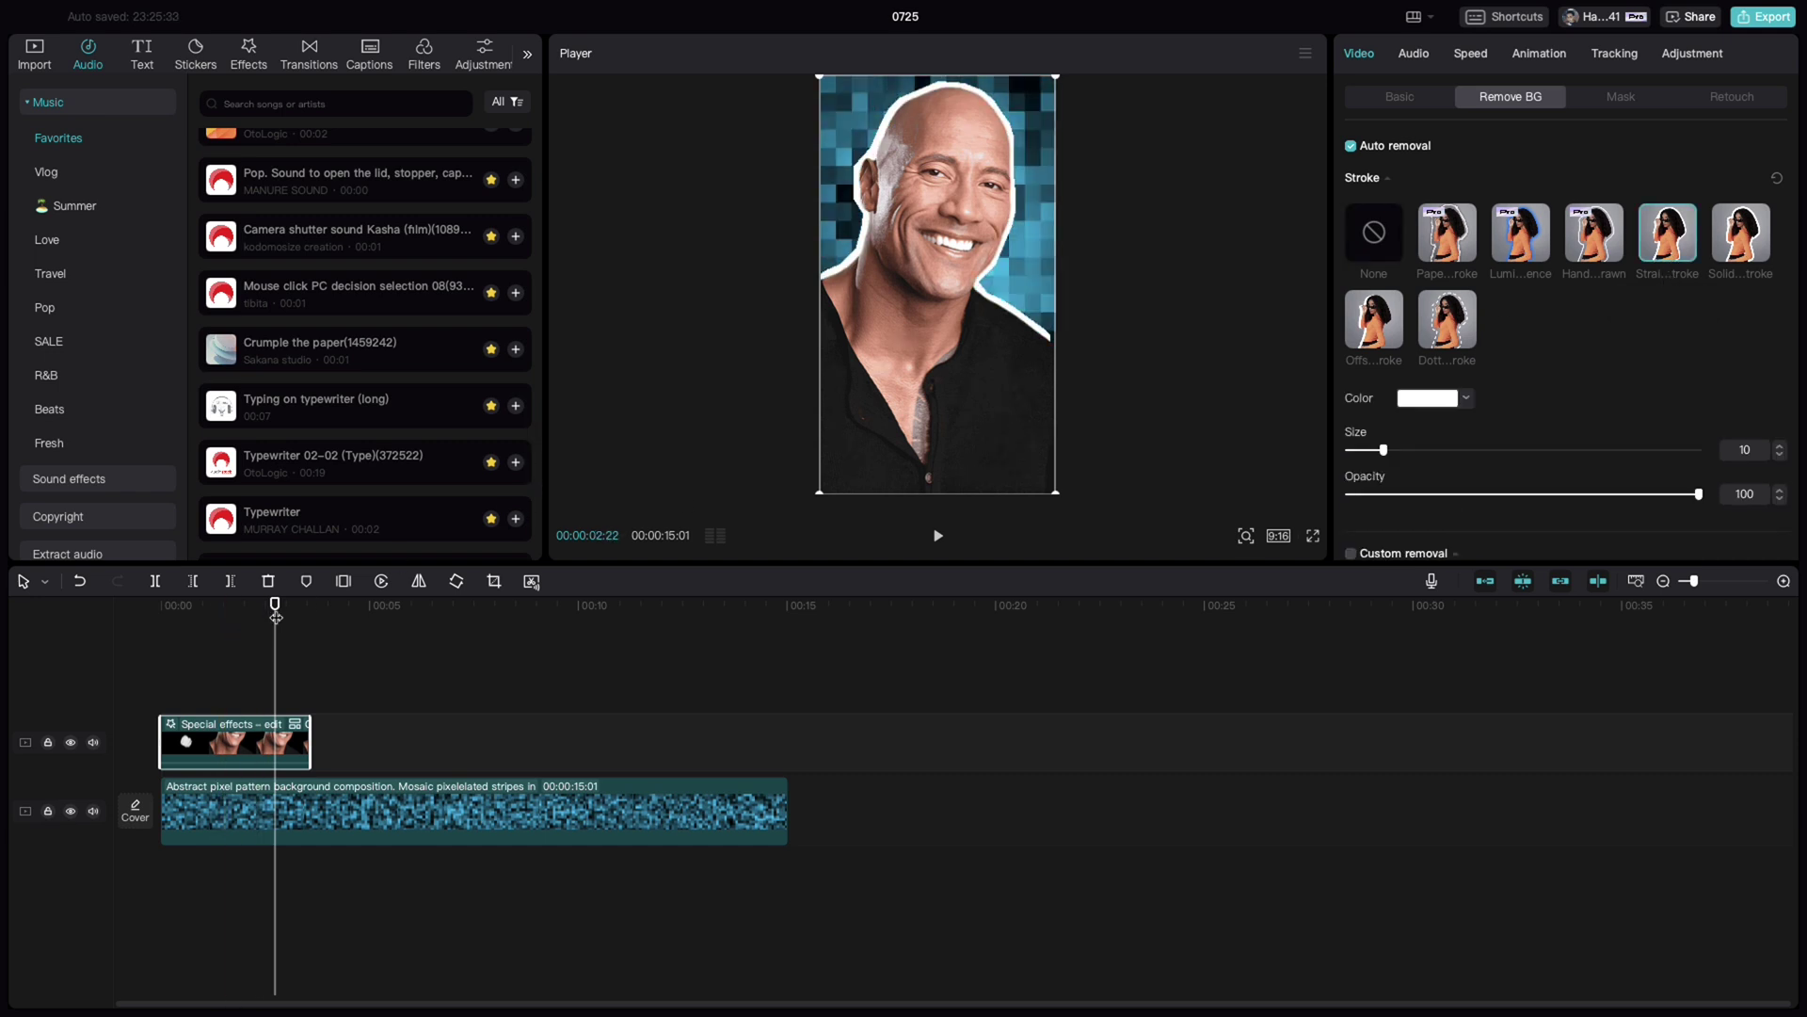
pyautogui.click(164, 633)
pyautogui.moveTo(164, 633); pyautogui.dragTo(200, 608)
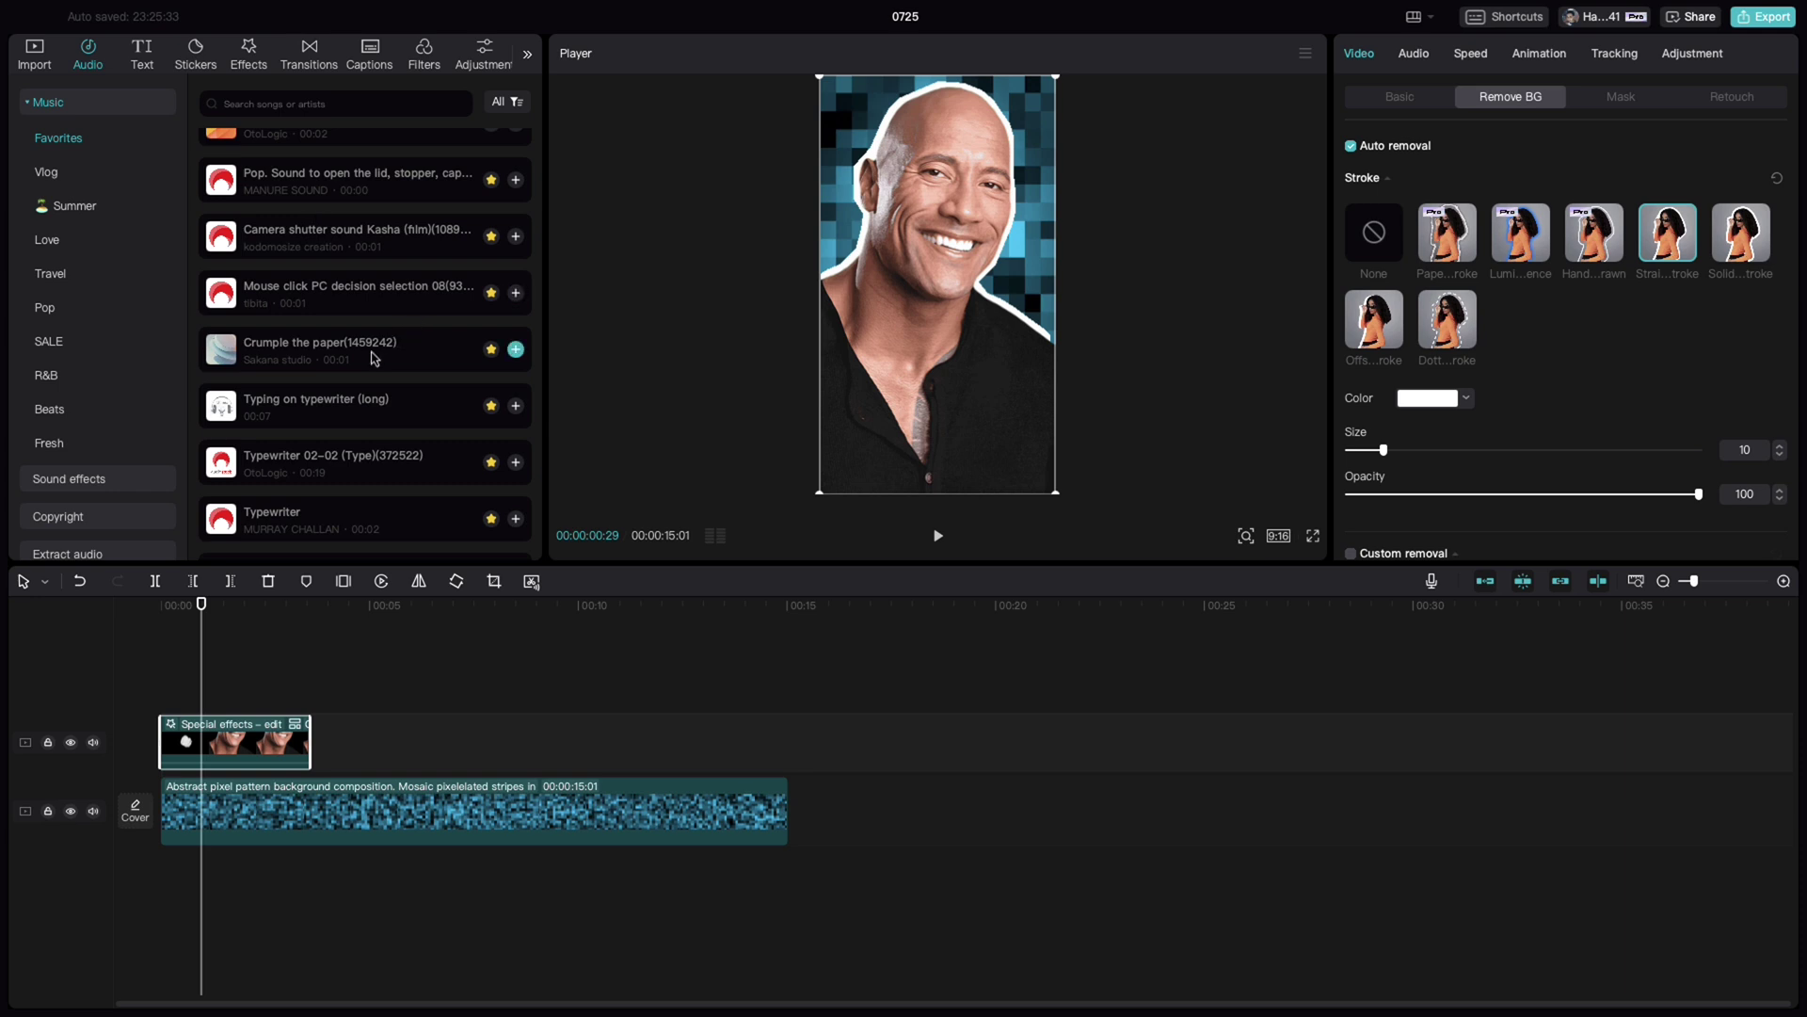
# Put 'Crumple the paper' on a new audio track, nudged slightly earlier near the start.
pyautogui.scroll(2, 374, 357)
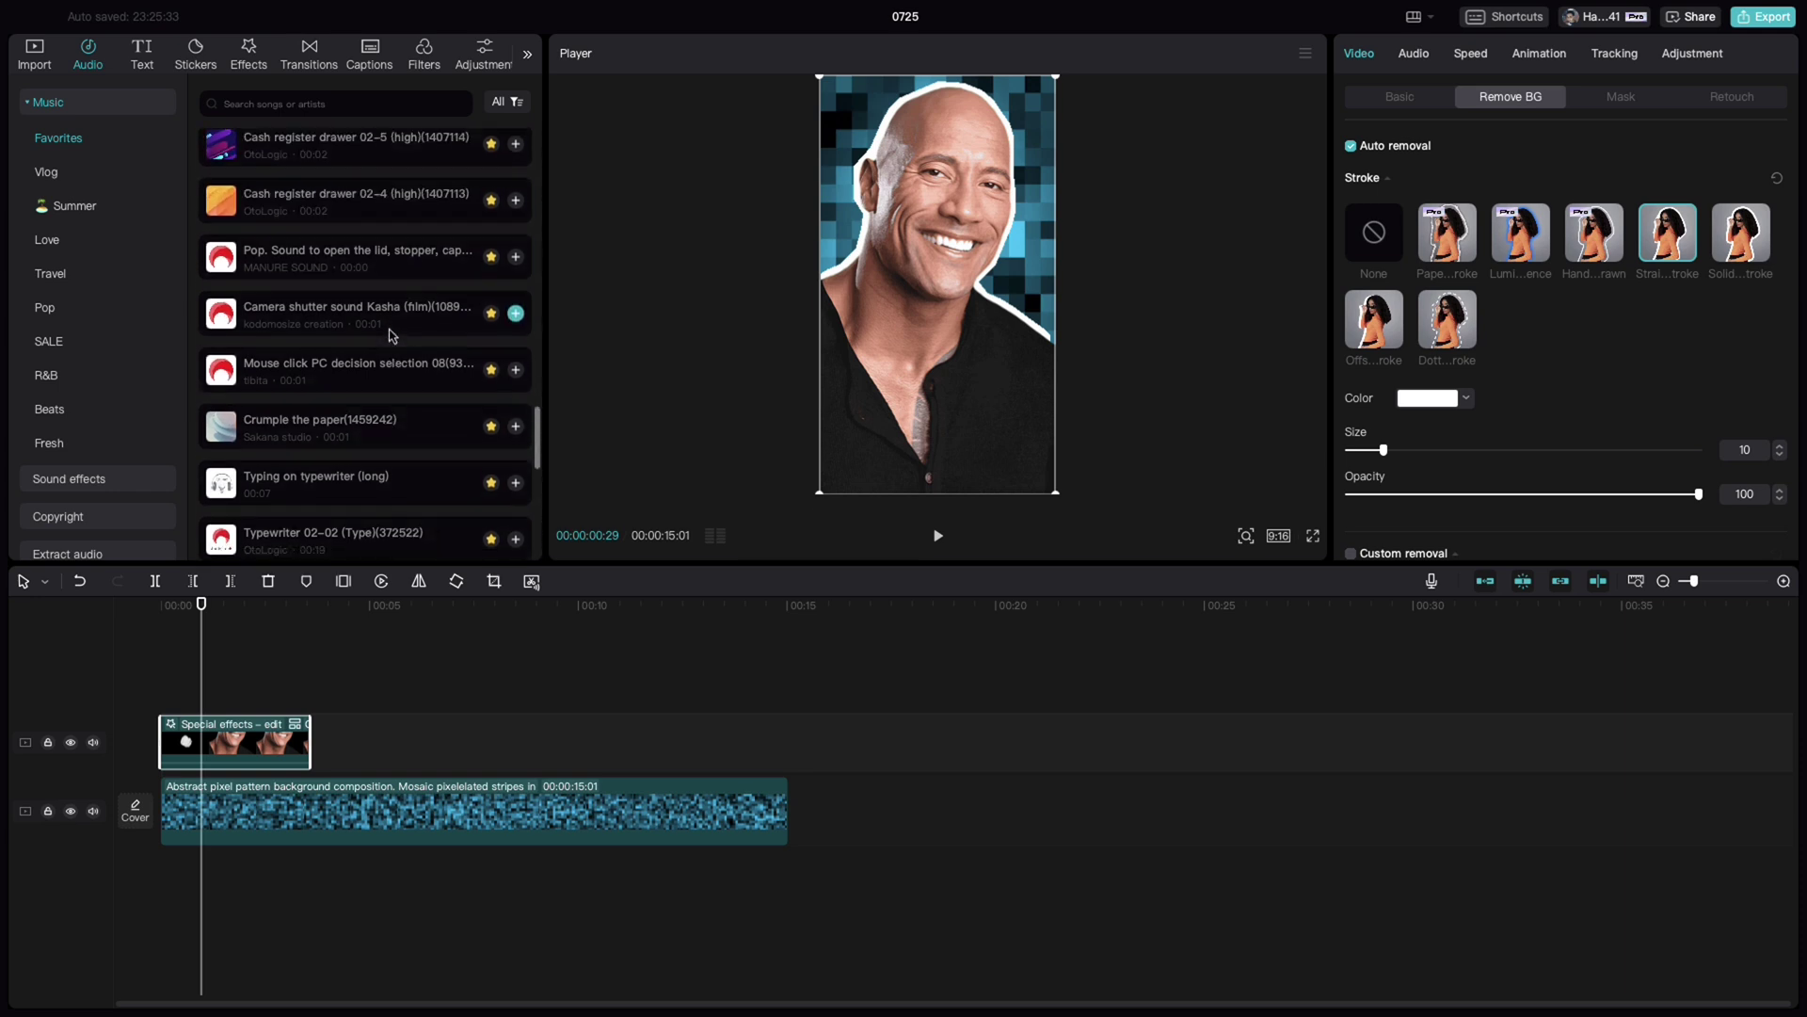
pyautogui.scroll(-1, 393, 335)
pyautogui.moveTo(281, 426); pyautogui.dragTo(260, 805)
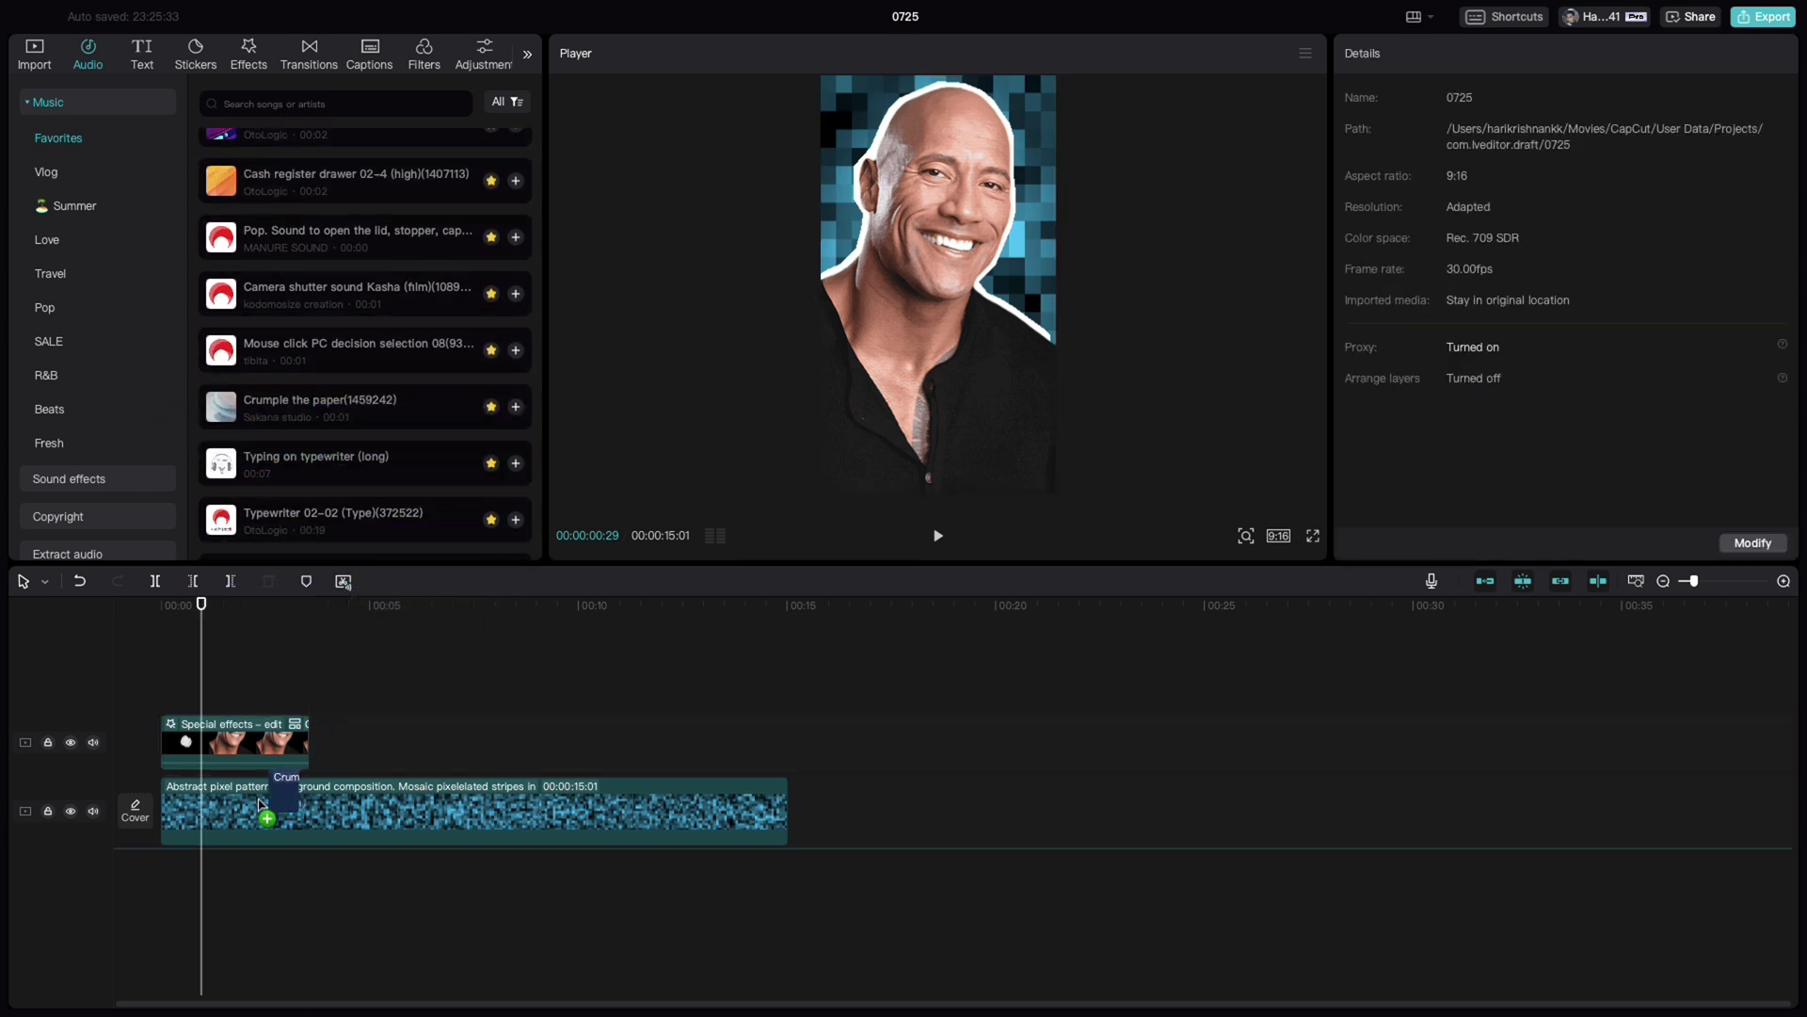
pyautogui.moveTo(175, 878); pyautogui.dragTo(179, 876)
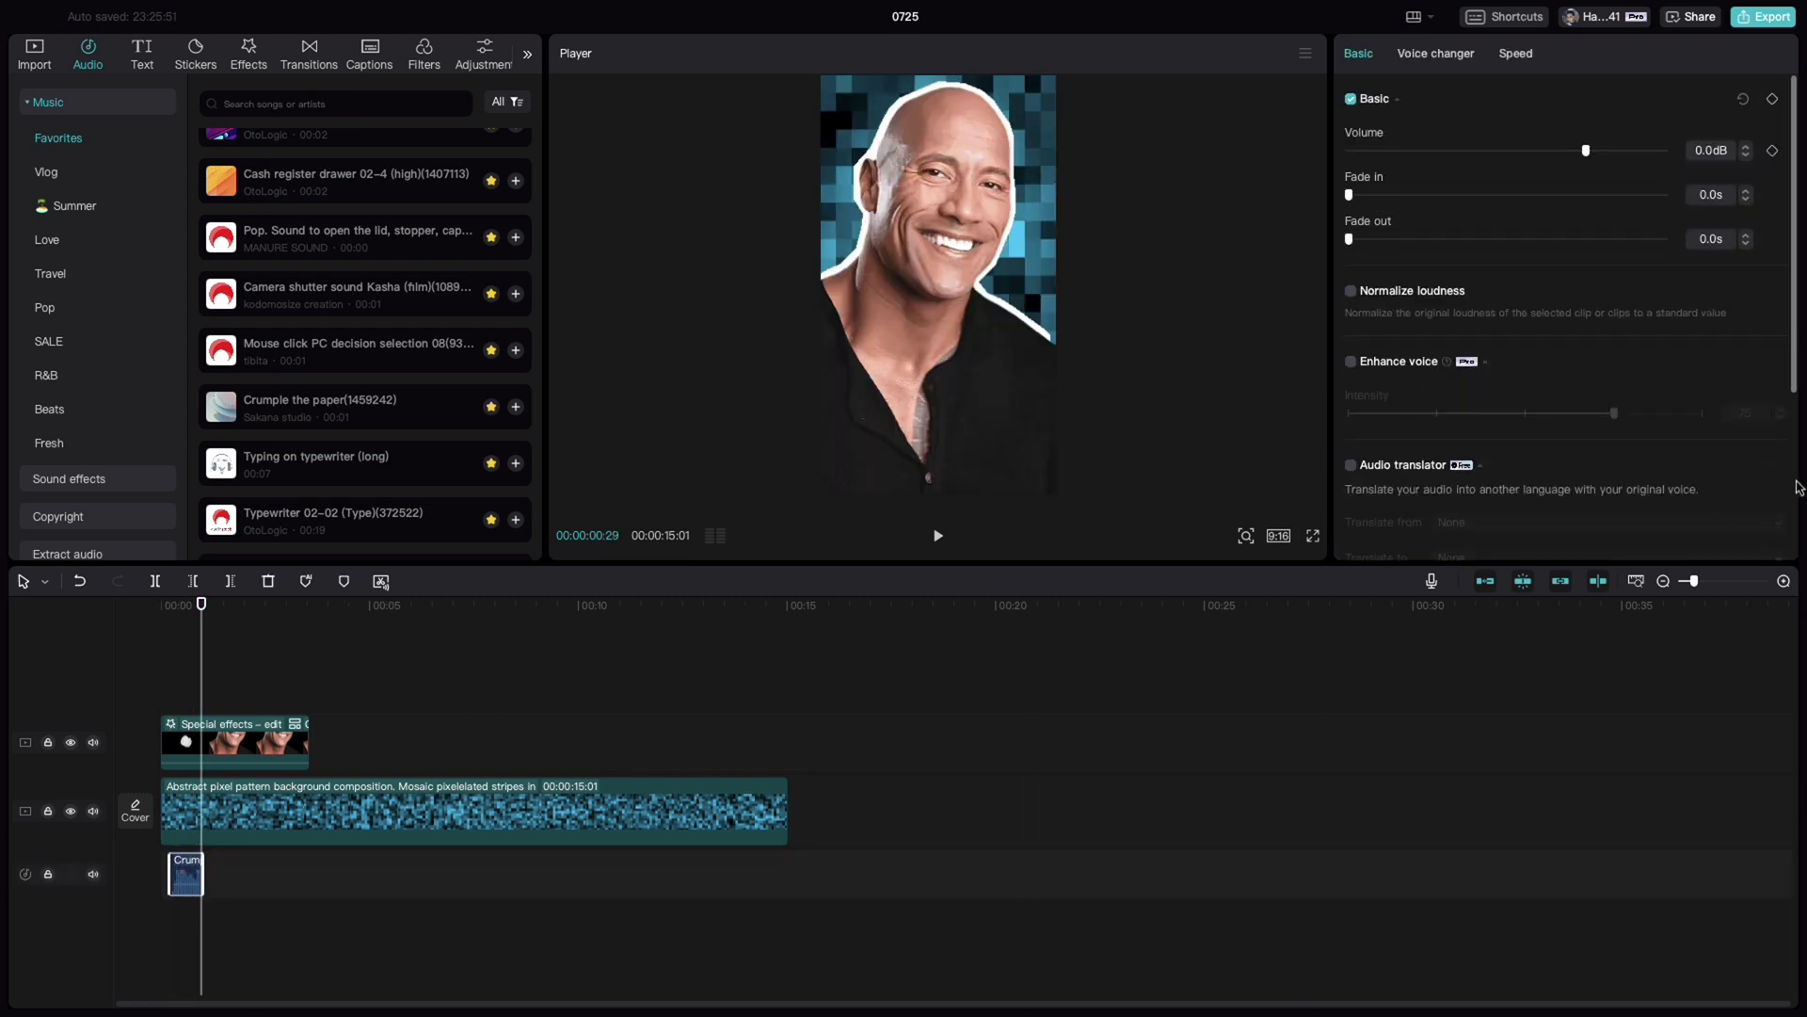
pyautogui.moveTo(1697, 585); pyautogui.dragTo(1715, 584)
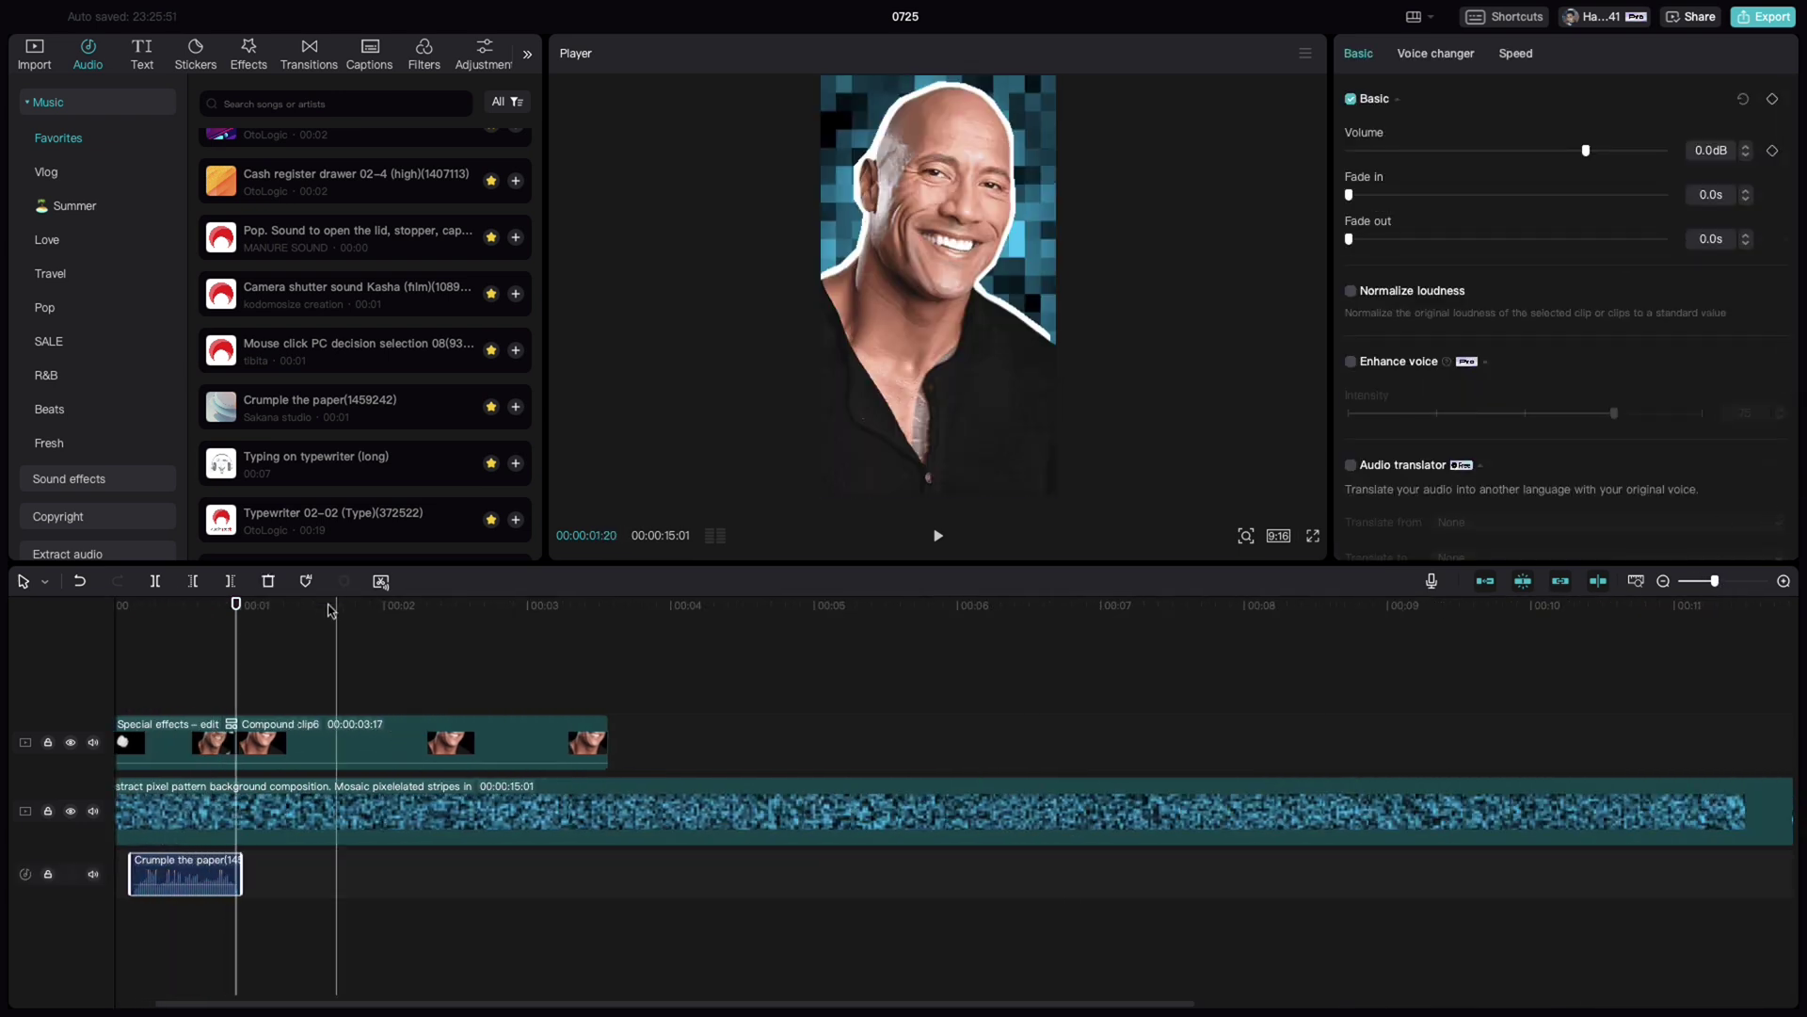
pyautogui.moveTo(240, 607); pyautogui.dragTo(200, 621)
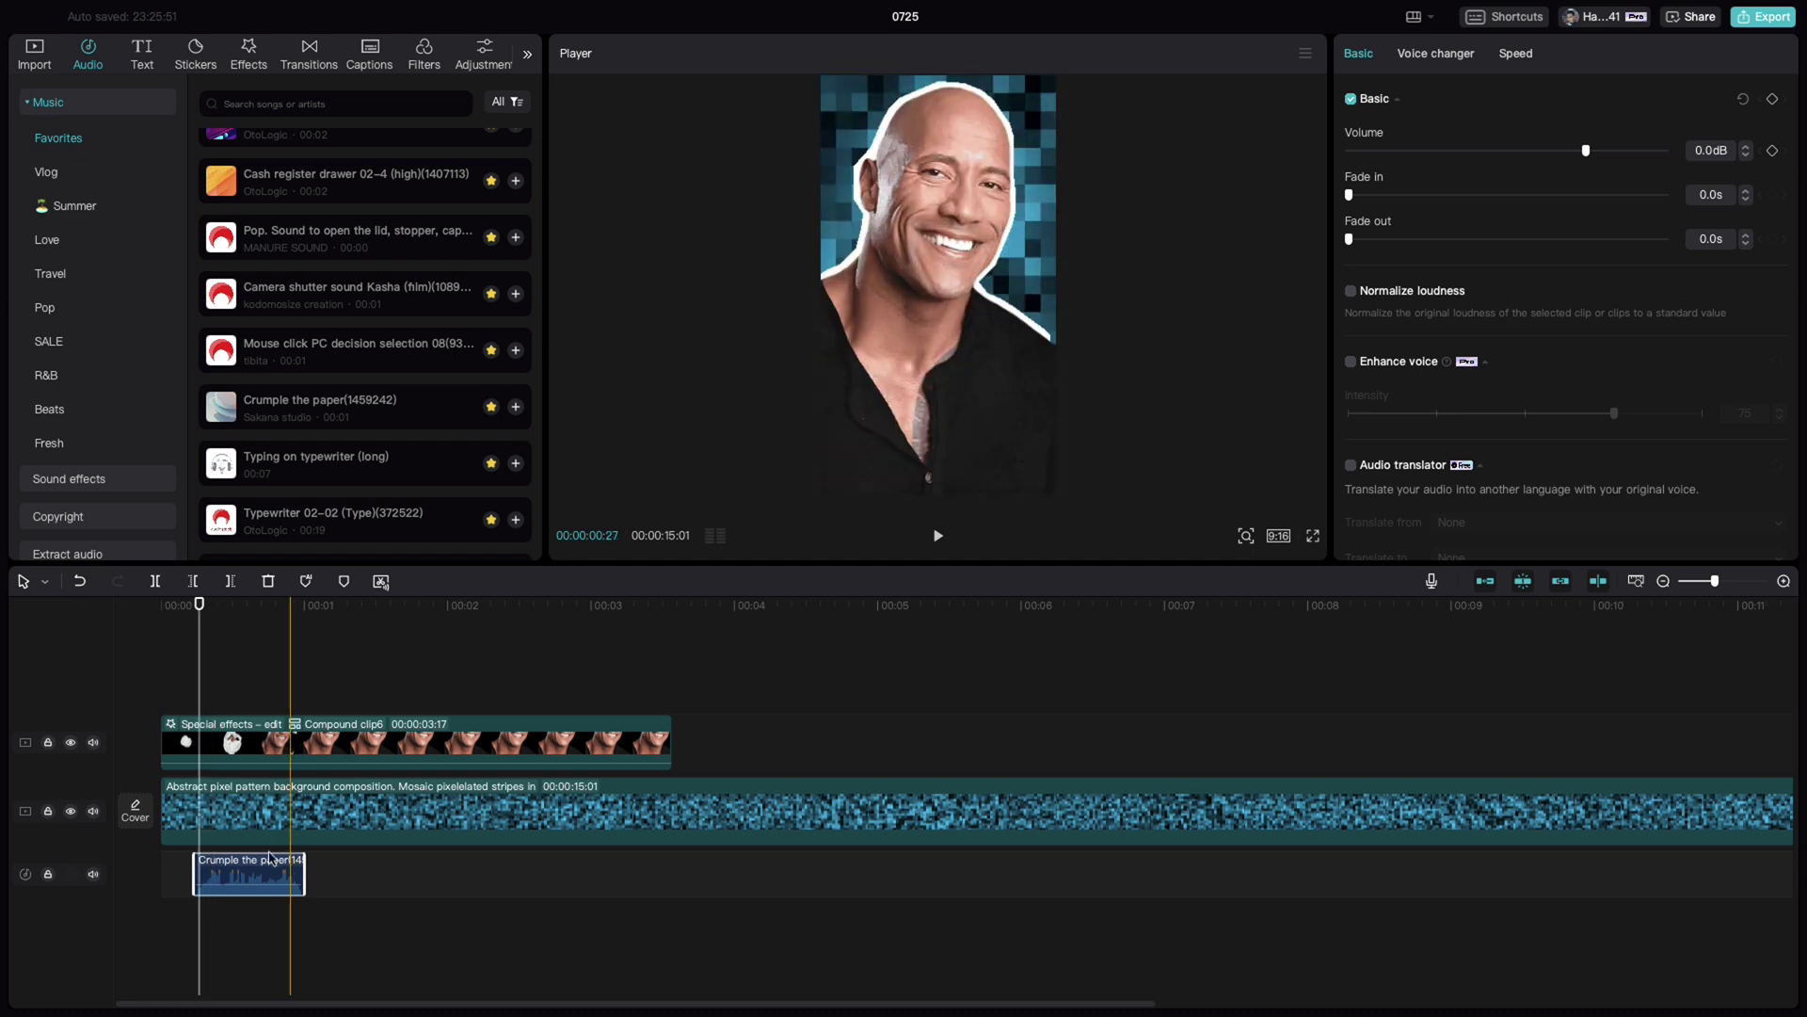
pyautogui.moveTo(257, 874); pyautogui.dragTo(244, 873)
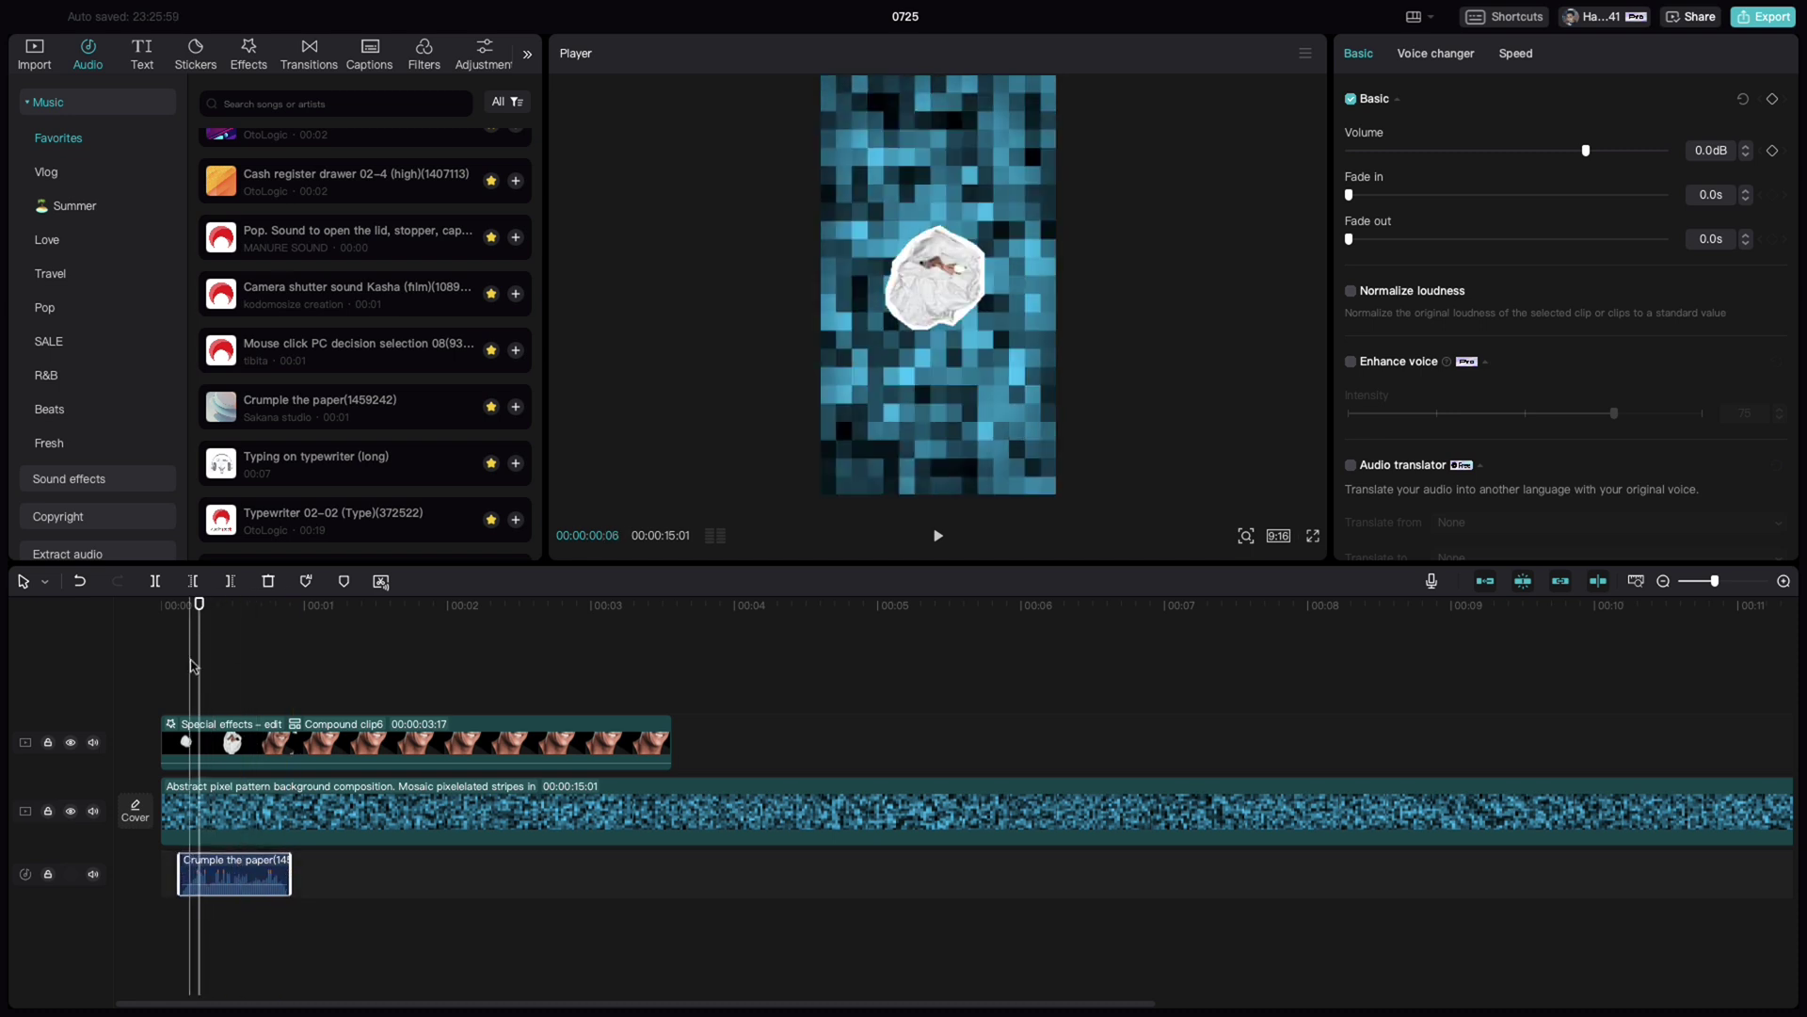
pyautogui.moveTo(199, 607); pyautogui.dragTo(161, 607)
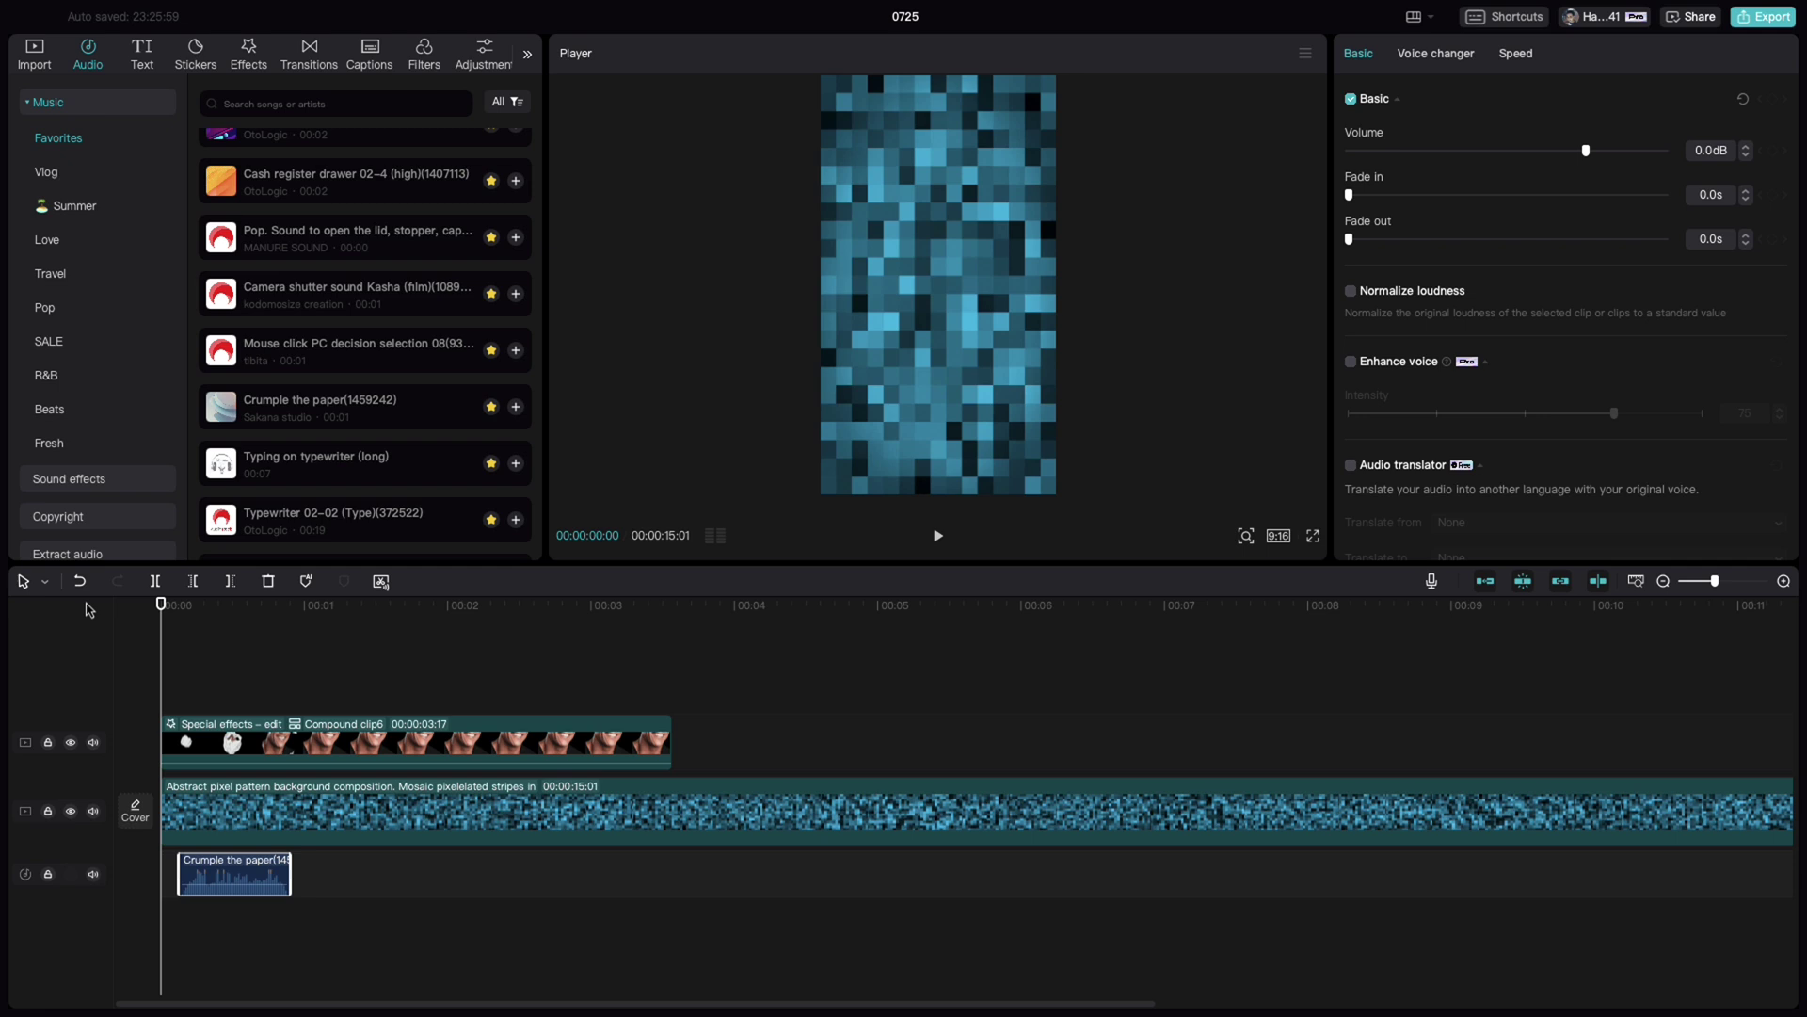